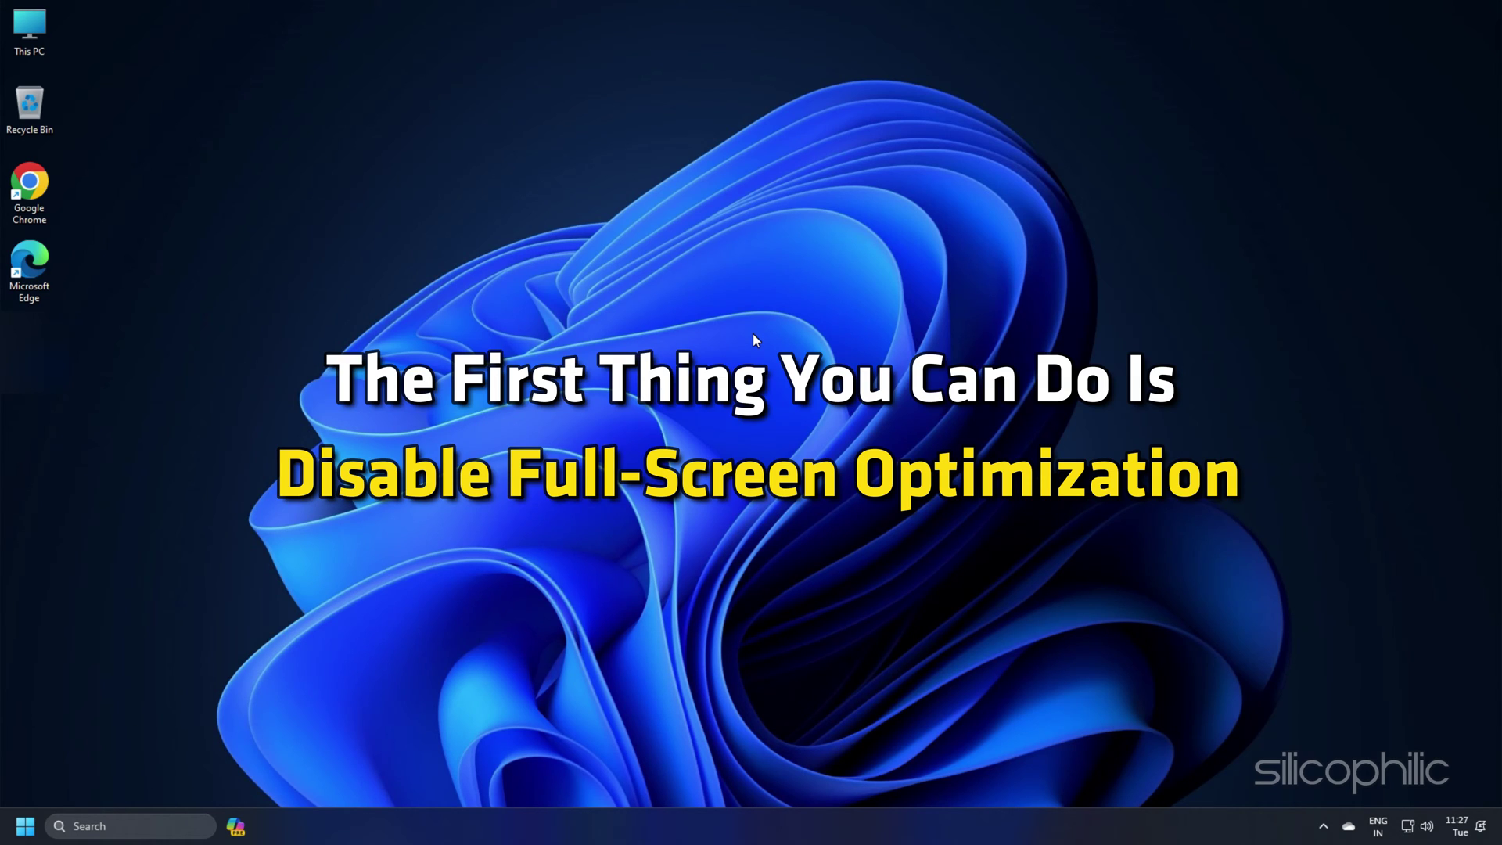
Browse to C:\Program Files (x86)\Steam\steamapps\common\TEKKEN 8 Demo in This PC.
double_click(43, 37)
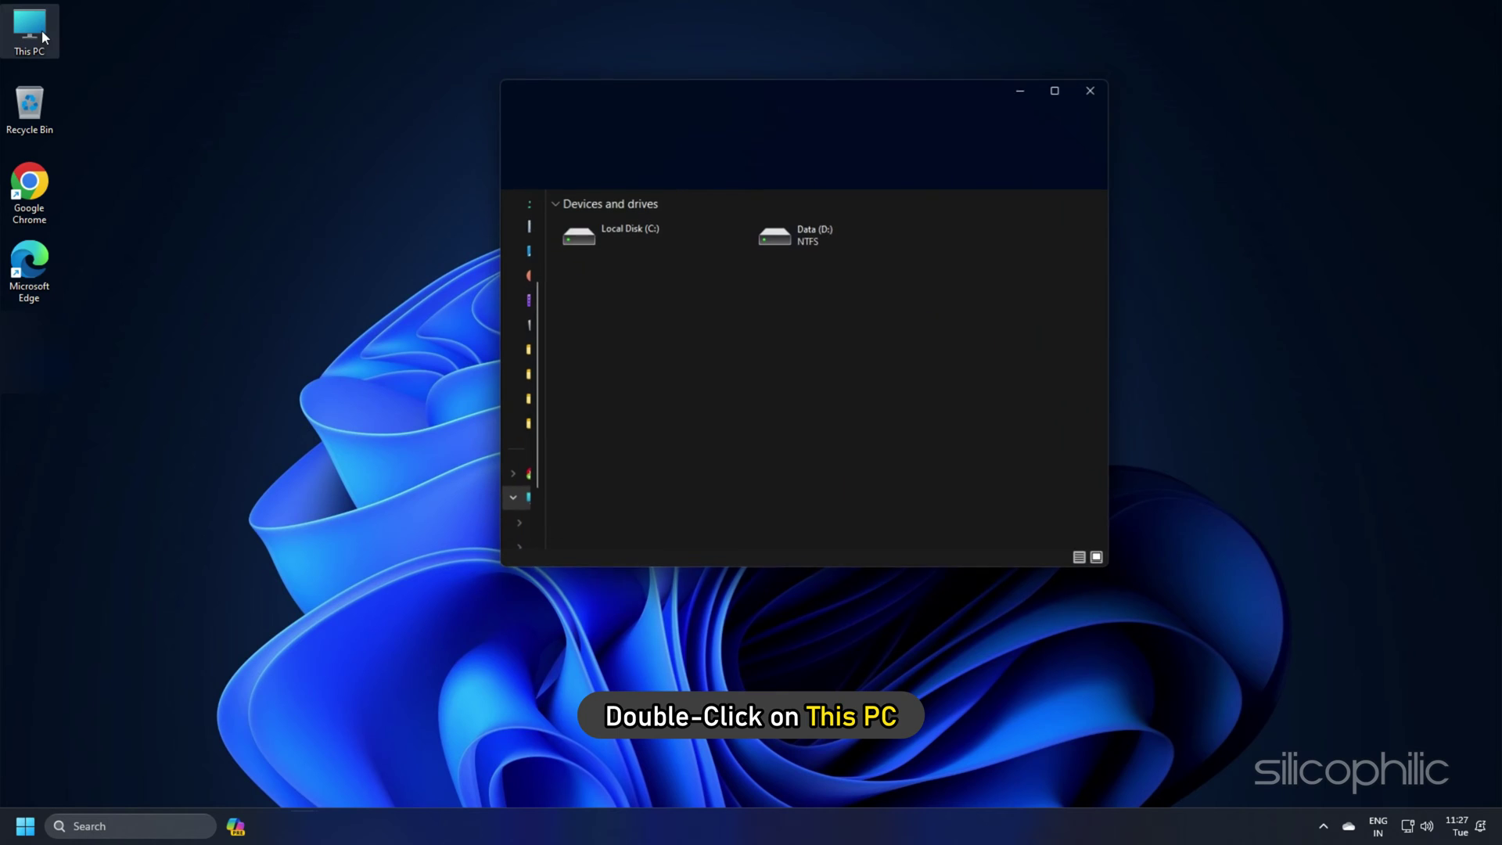
double_click(588, 226)
double_click(601, 368)
double_click(618, 416)
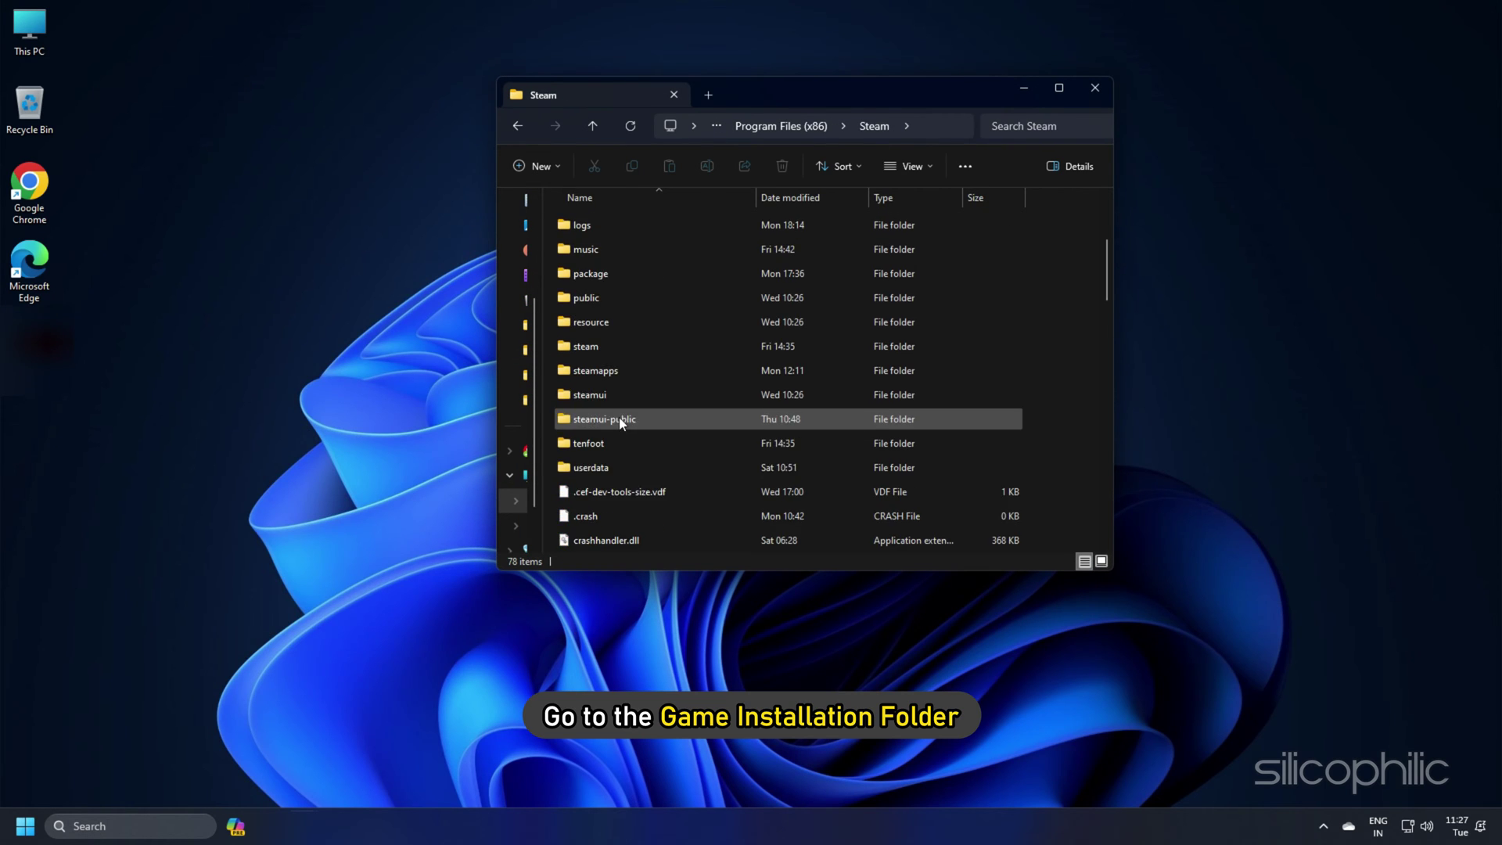
double_click(619, 416)
double_click(596, 215)
double_click(618, 266)
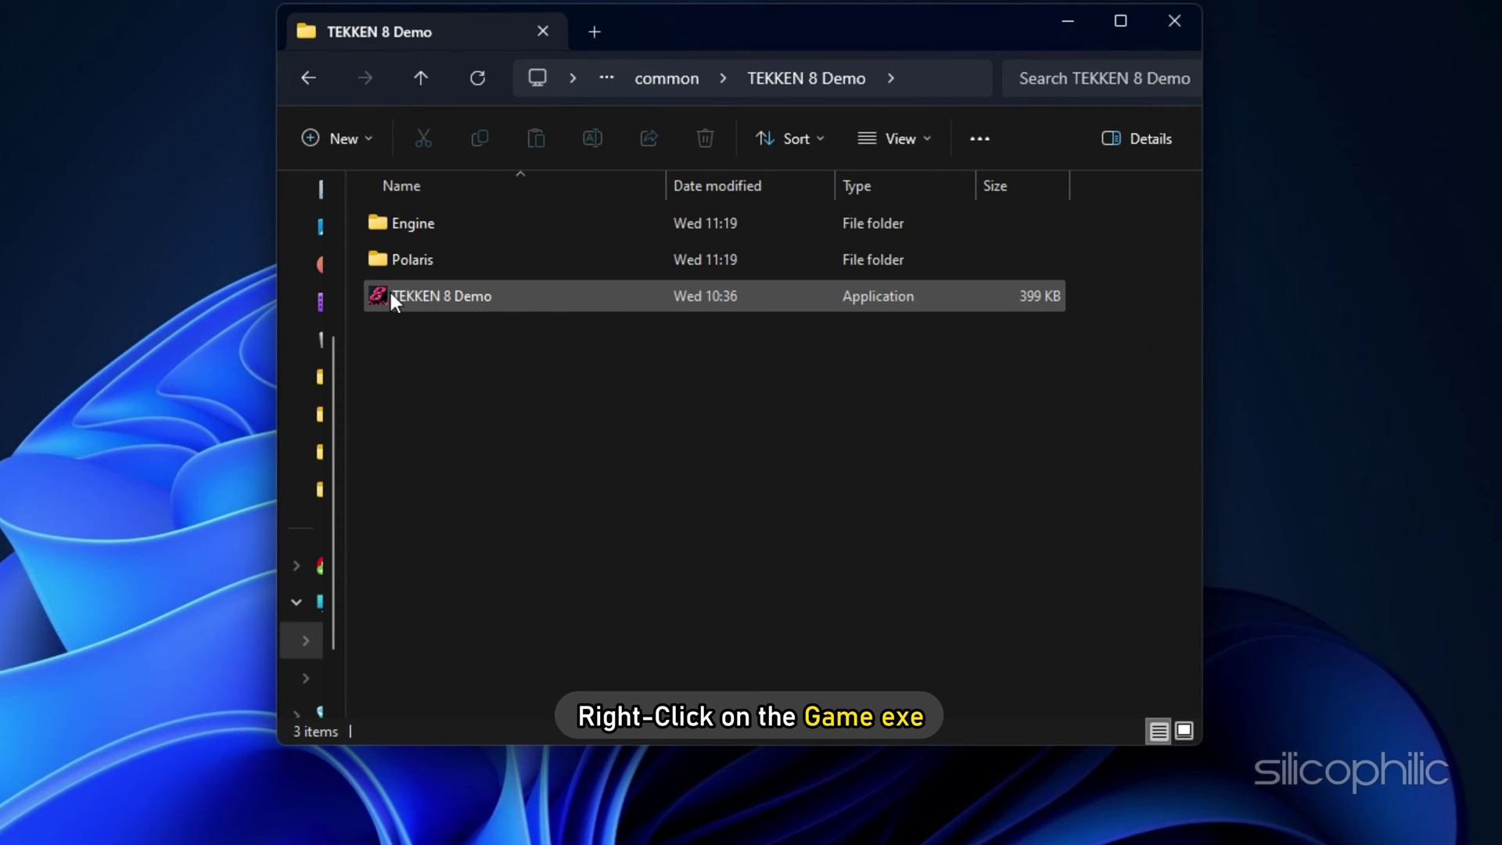
Set the TEKKEN 8 Demo application to disable fullscreen optimizations and always run as administrator.
right_click(392, 294)
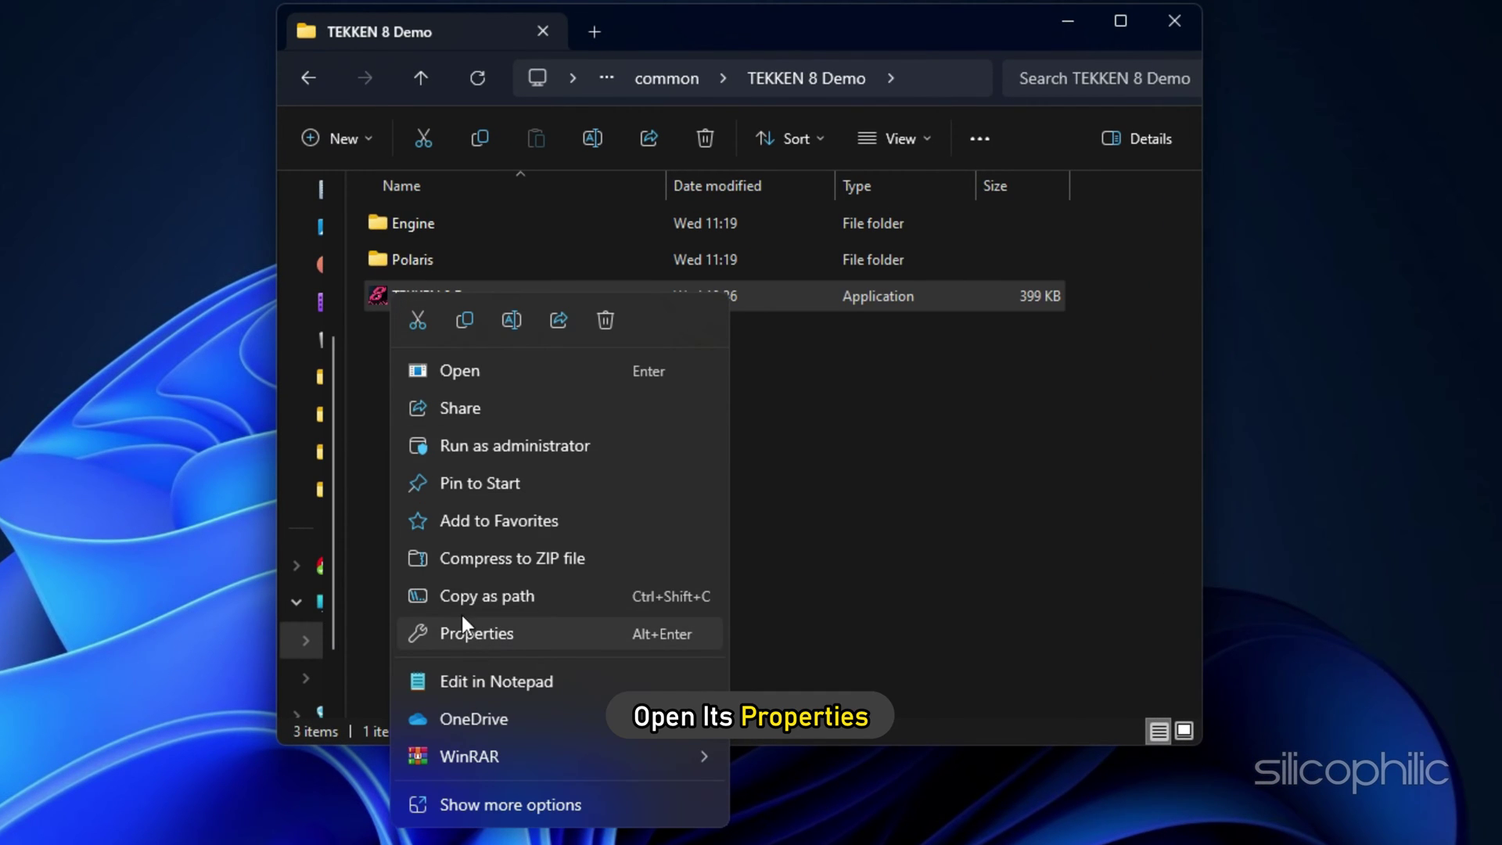
left_click(461, 632)
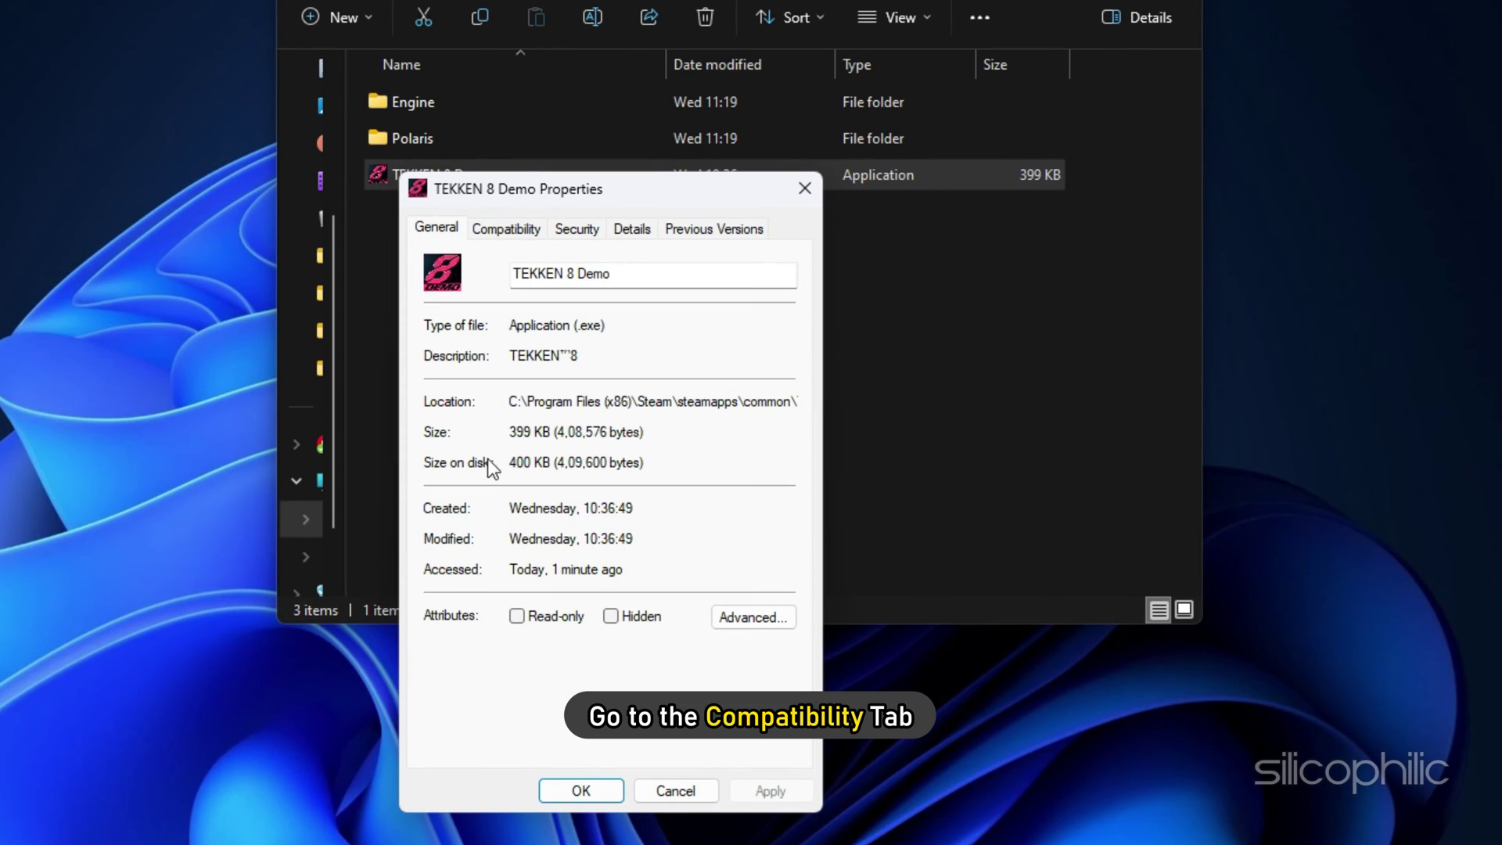
left_click(505, 230)
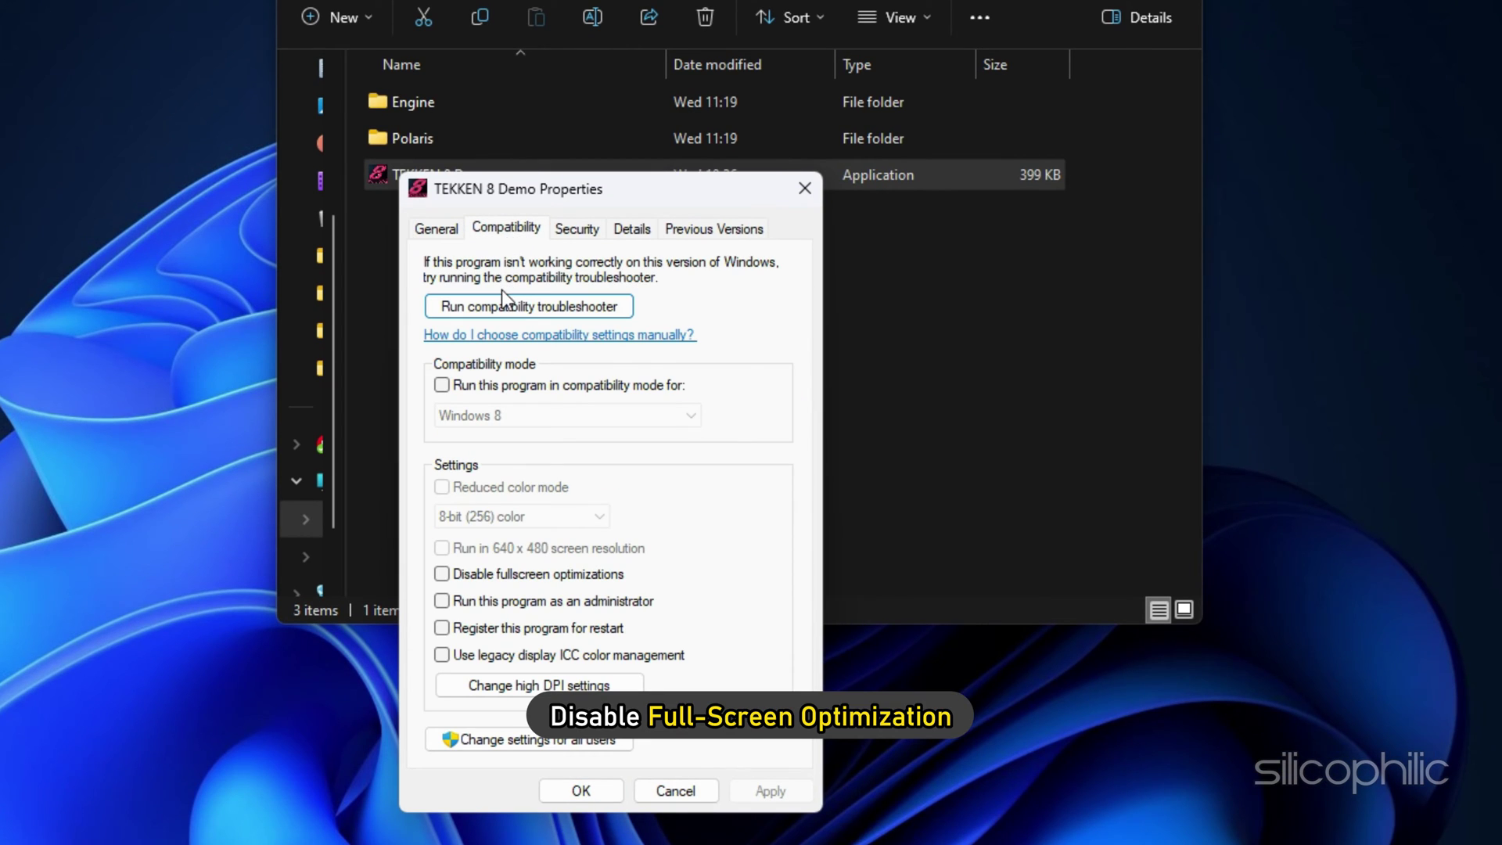
left_click(442, 574)
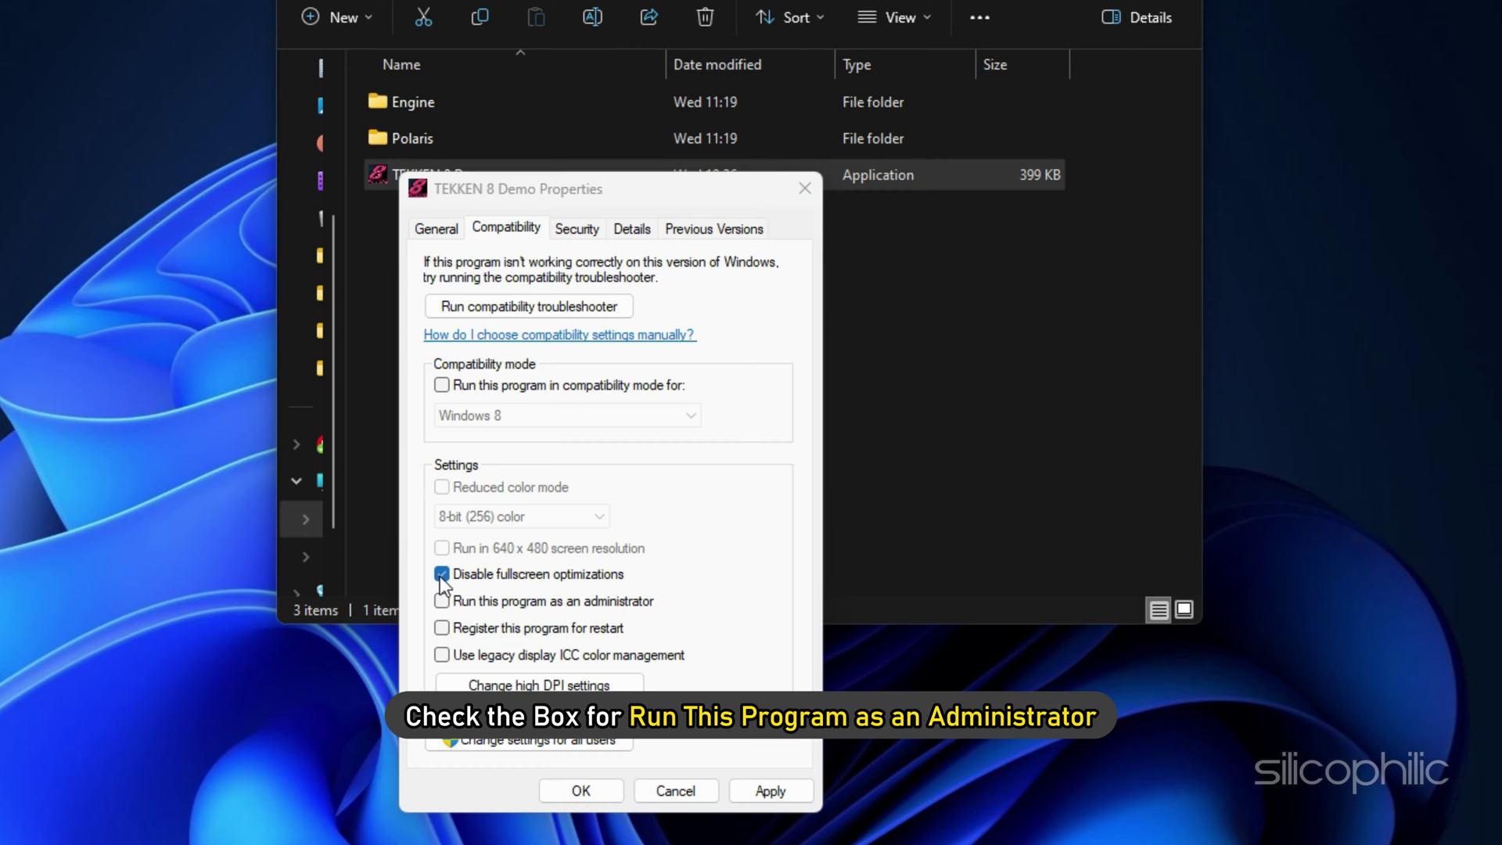
left_click(440, 603)
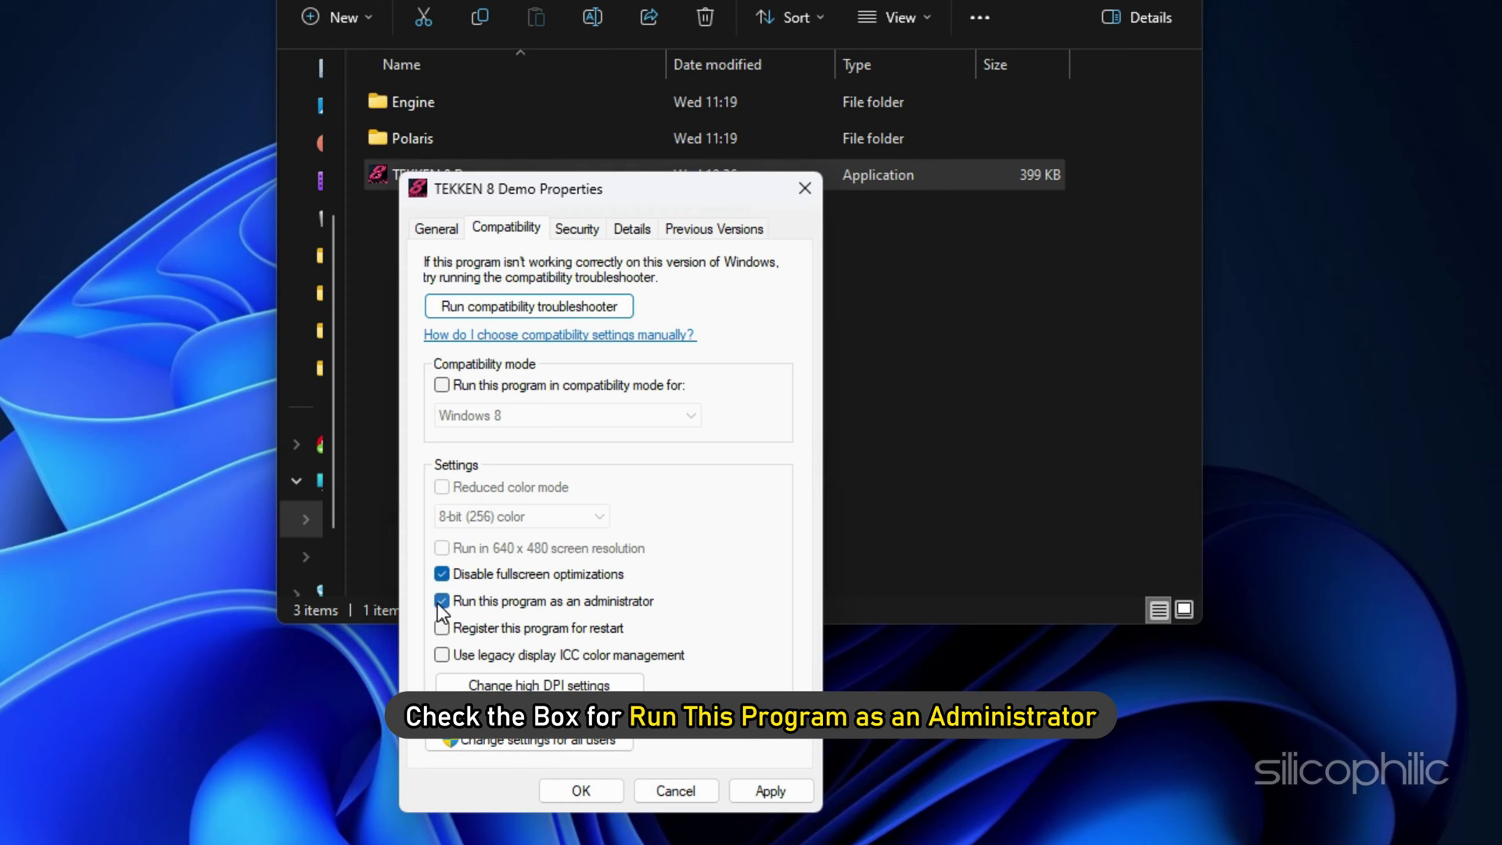
left_click(770, 791)
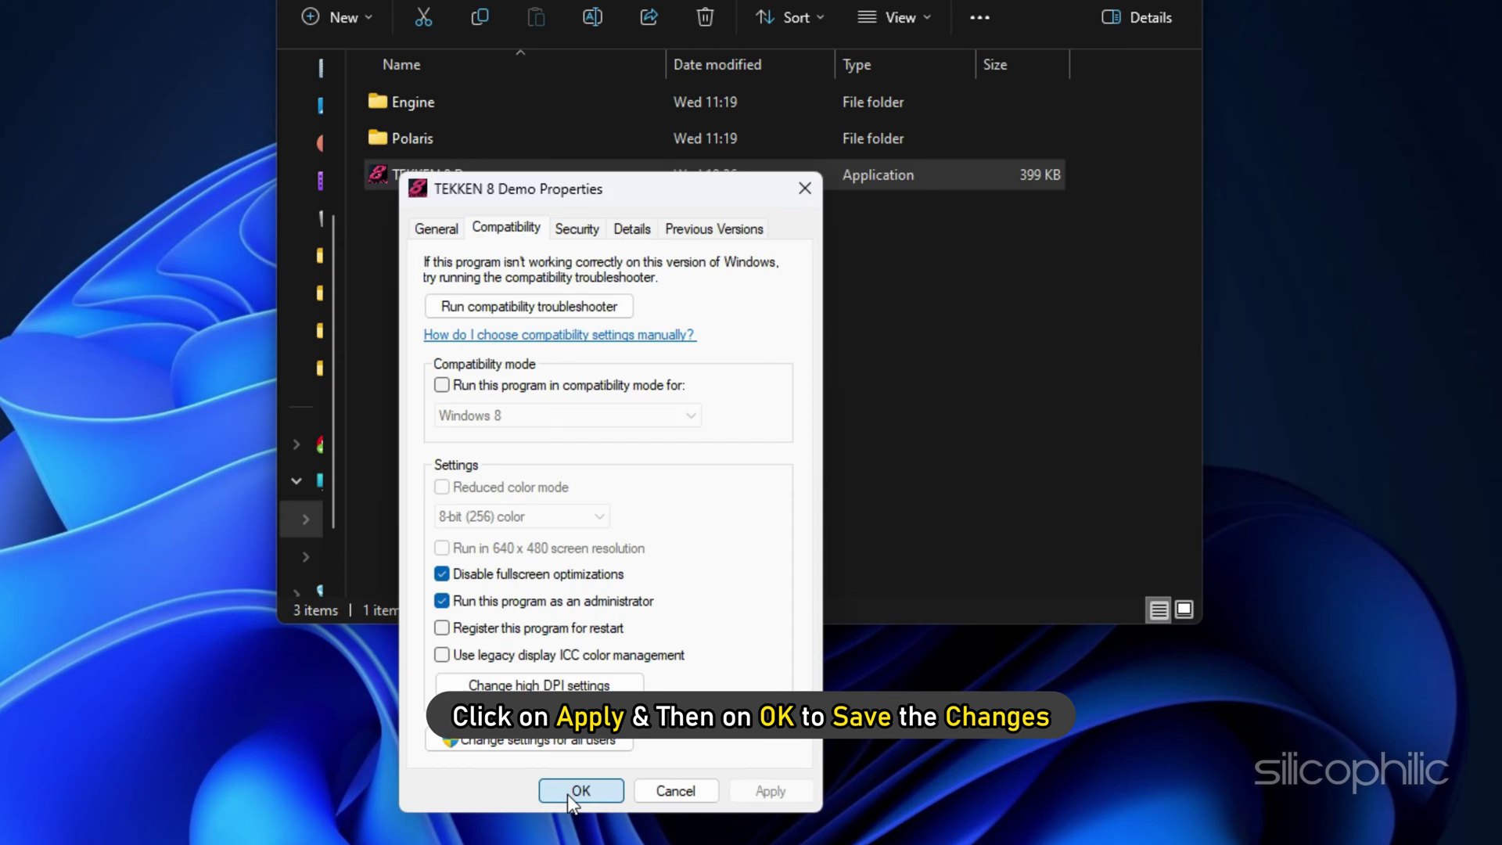
left_click(581, 792)
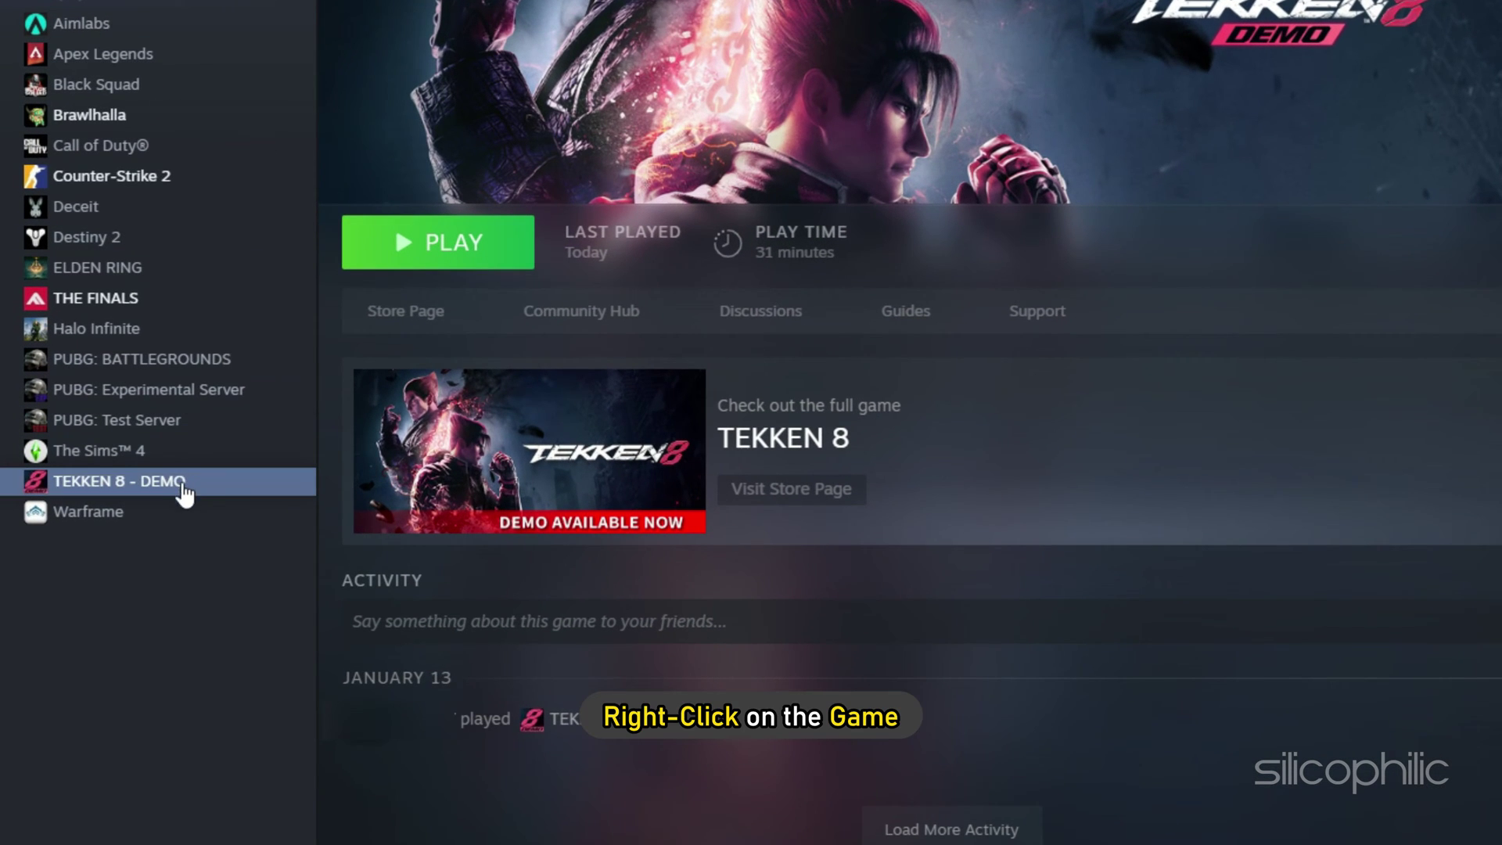
Verify integrity of the TEKKEN 8 - DEMO files from its Installed Files properties.
right_click(123, 498)
left_click(315, 665)
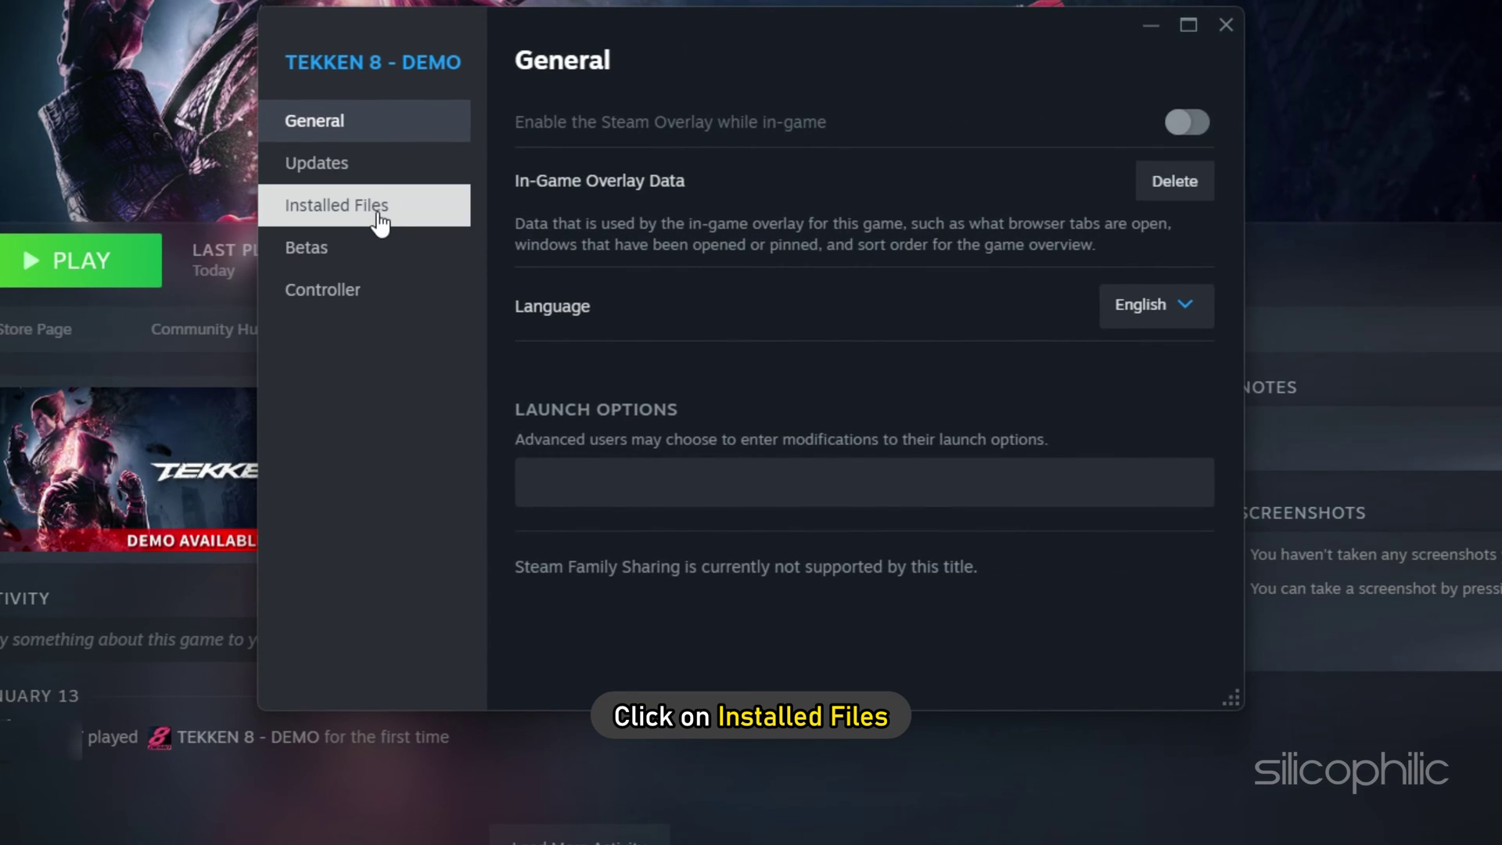
left_click(752, 196)
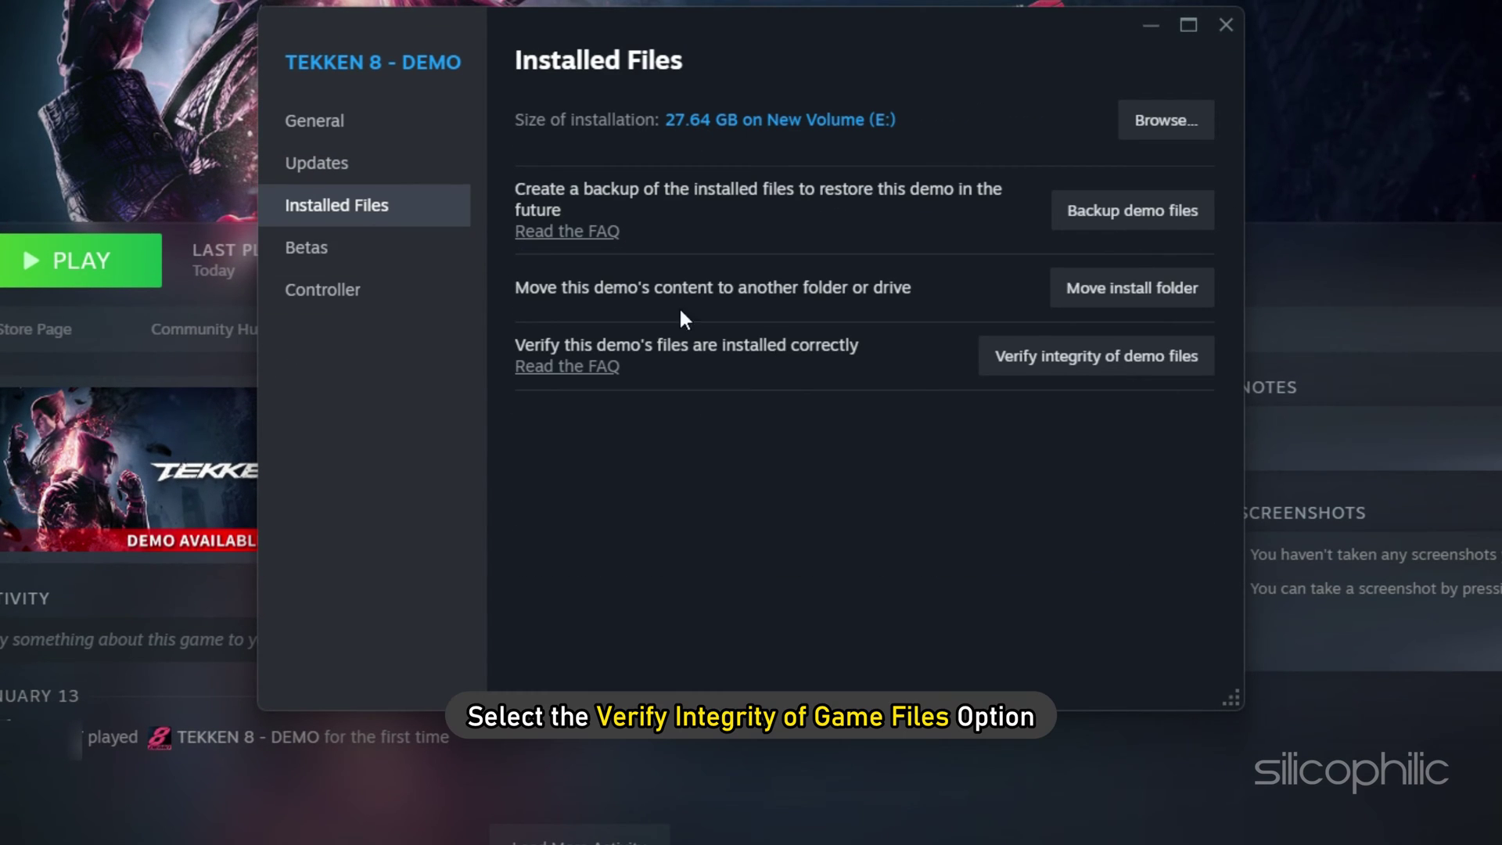
left_click(1200, 362)
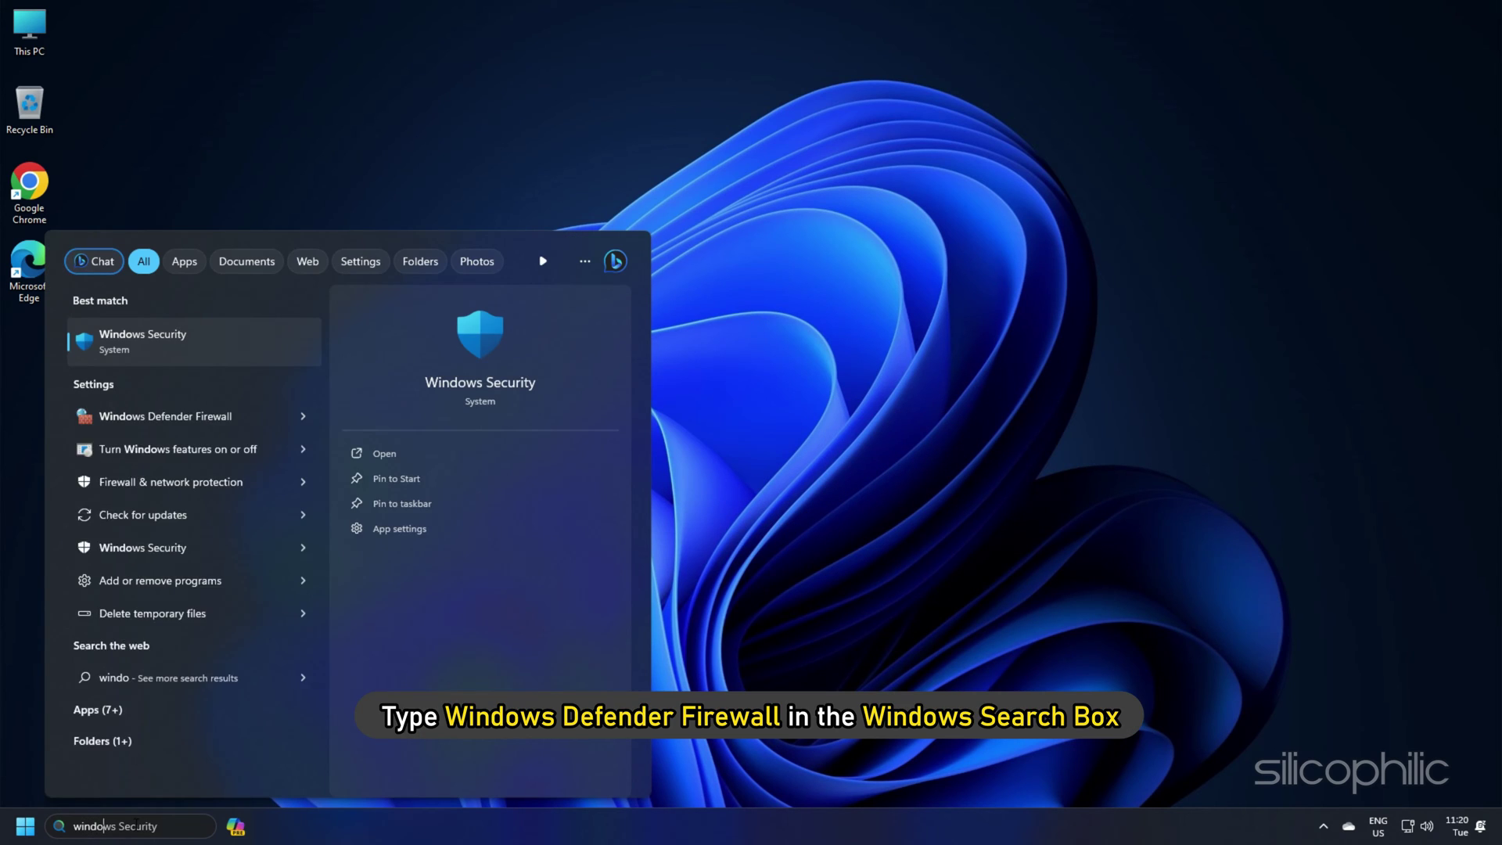
Search for Windows Defender Firewall and turn it off for private and public networks.
type("fender Firewall")
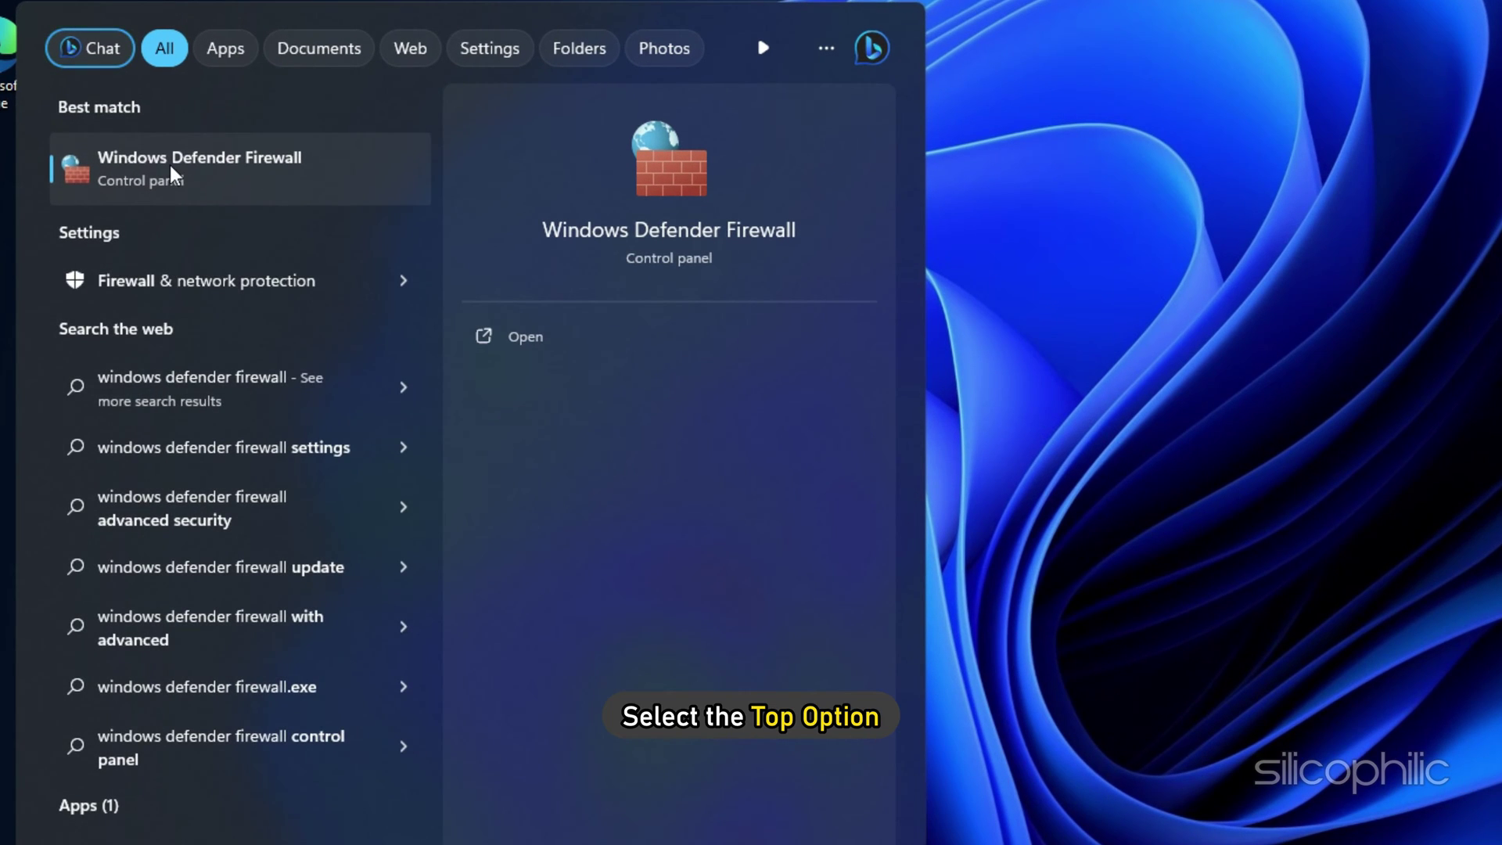
left_click(148, 342)
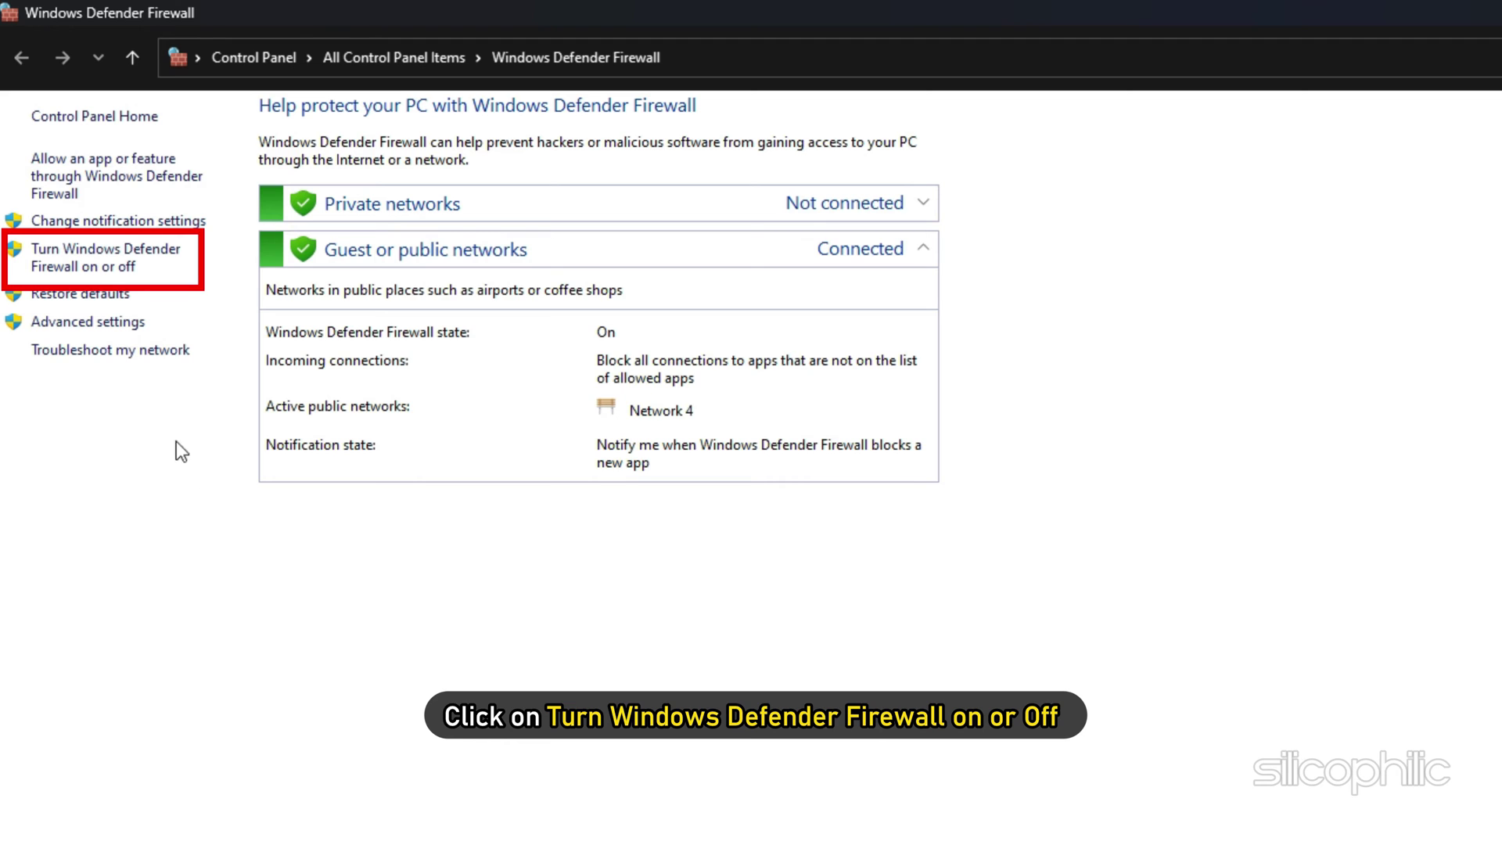
left_click(94, 249)
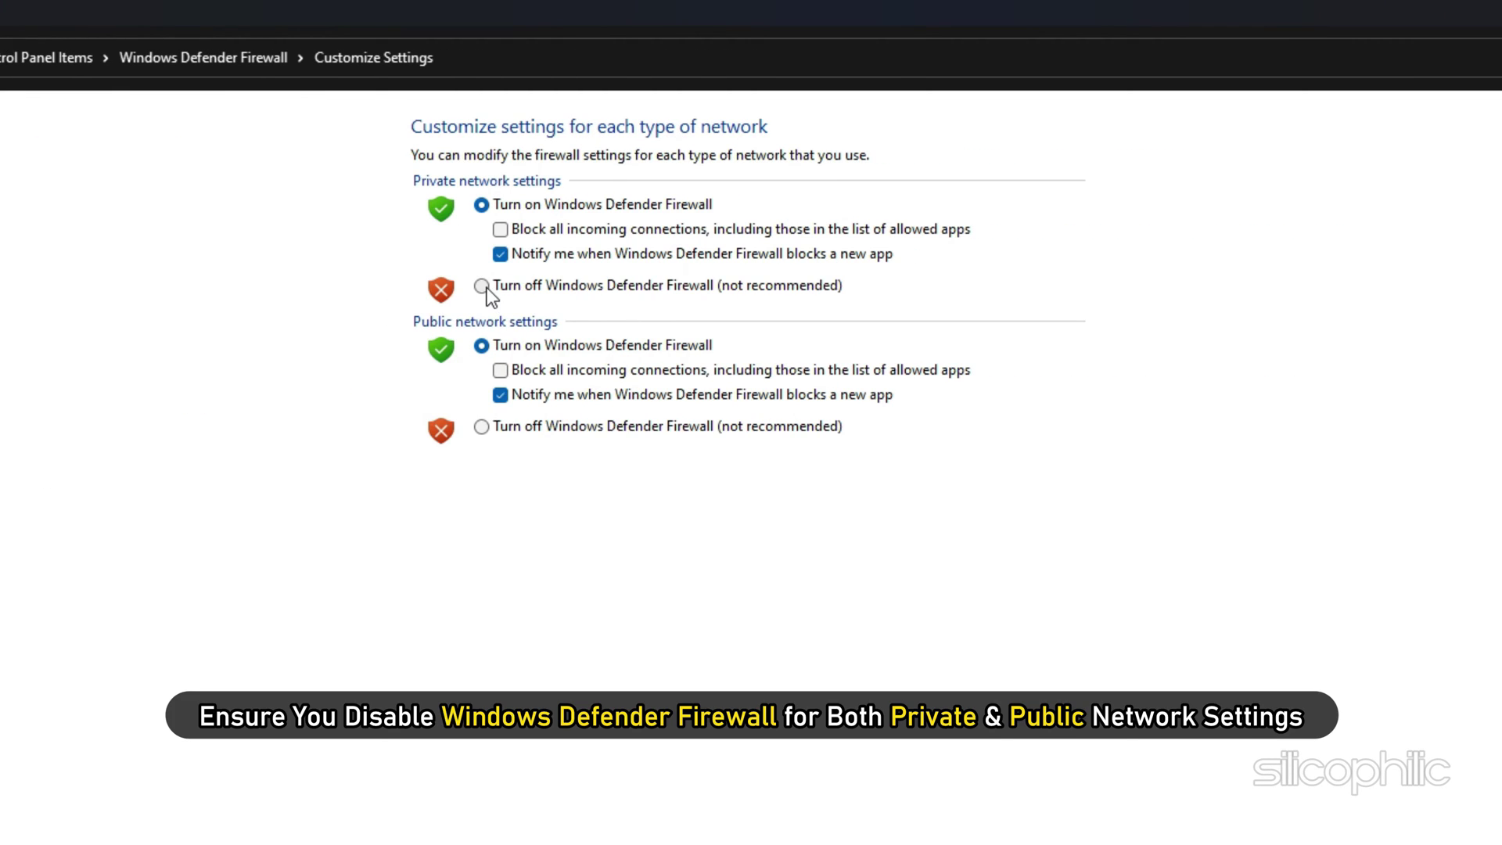
left_click(484, 288)
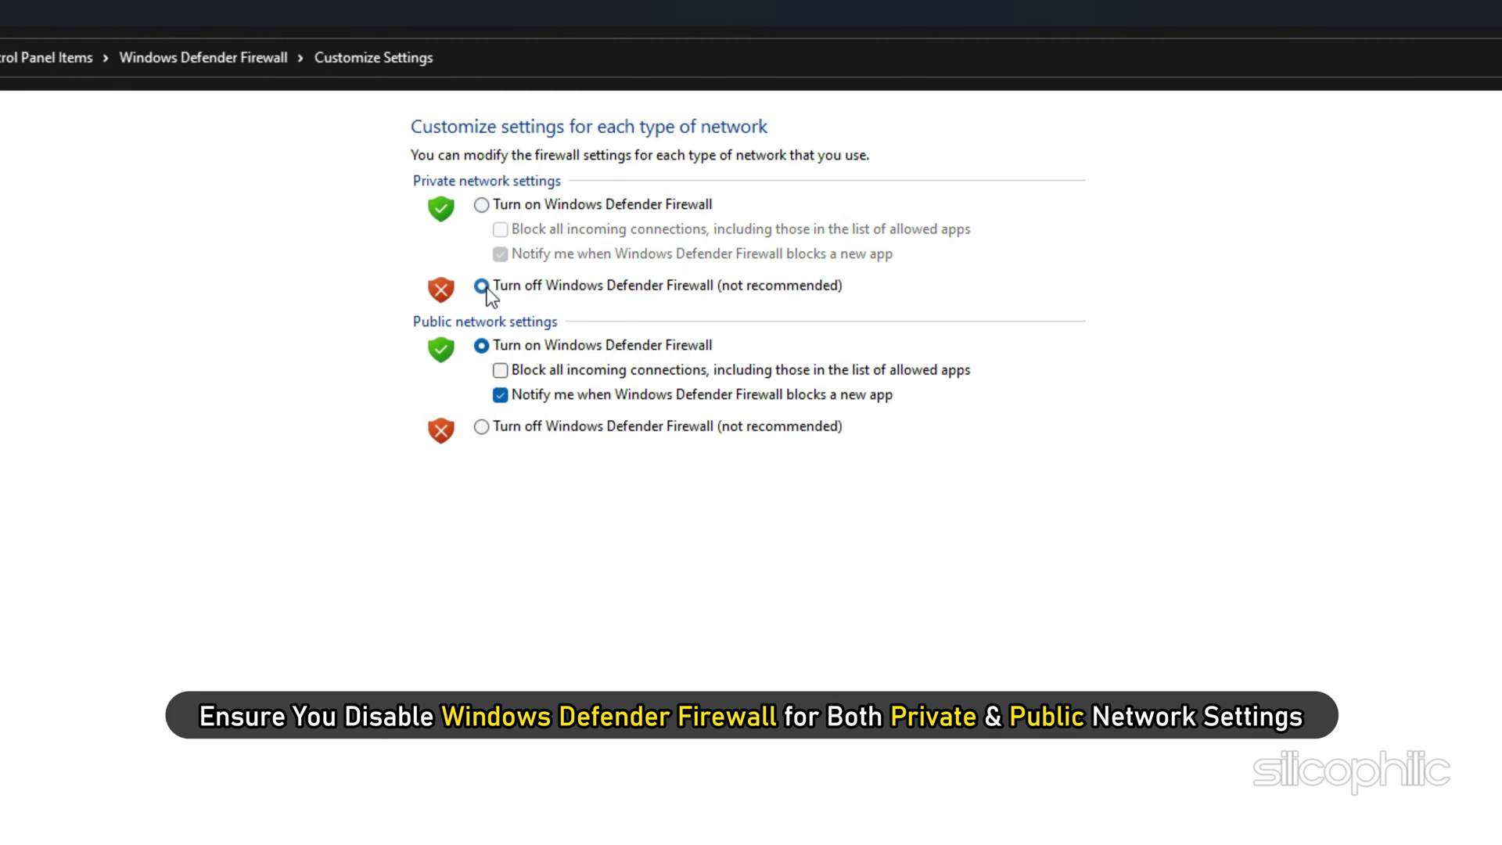
left_click(482, 427)
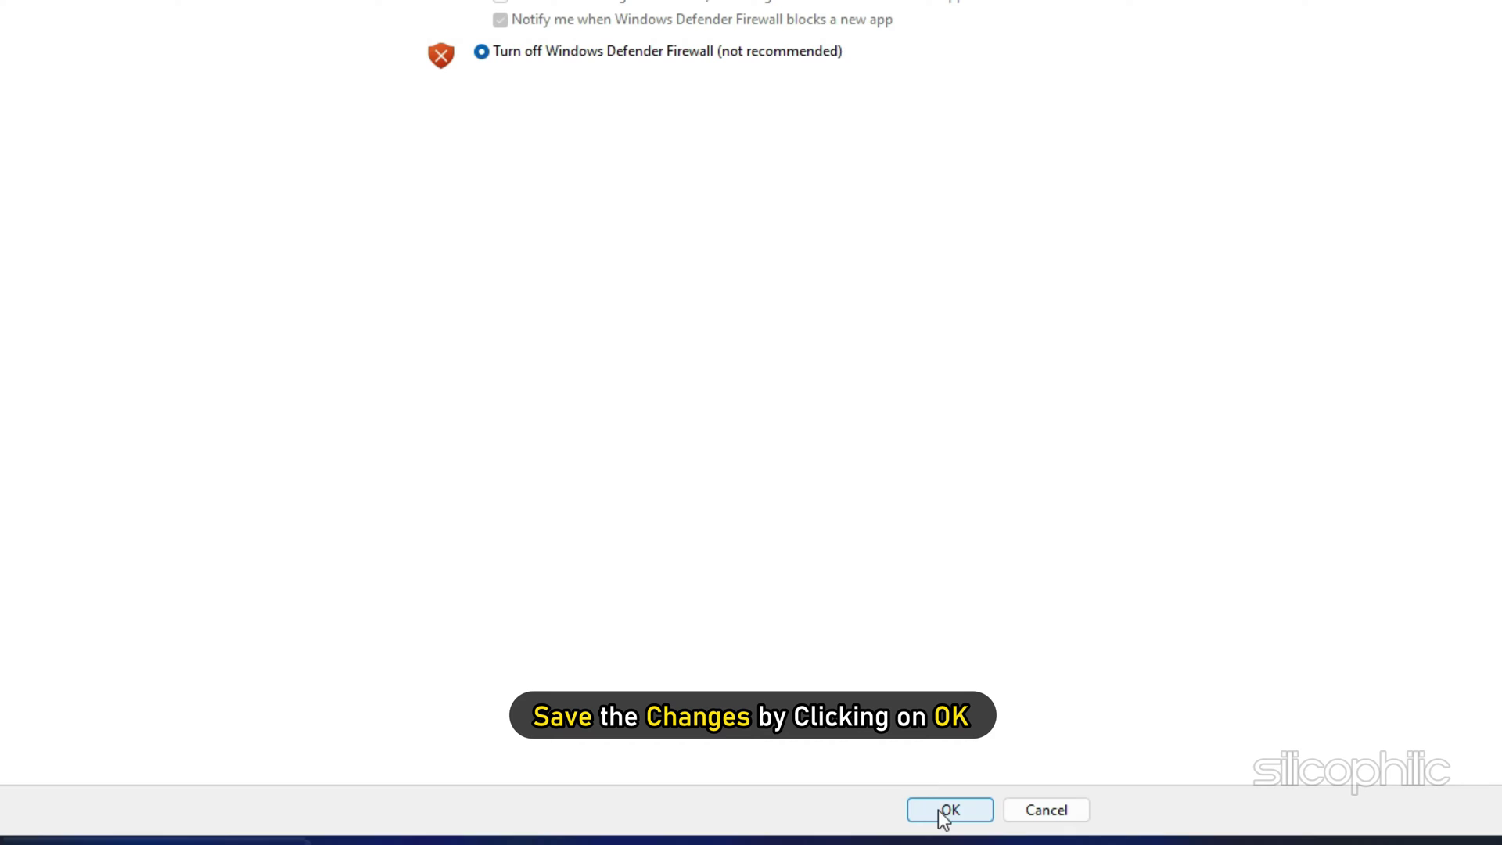
left_click(947, 810)
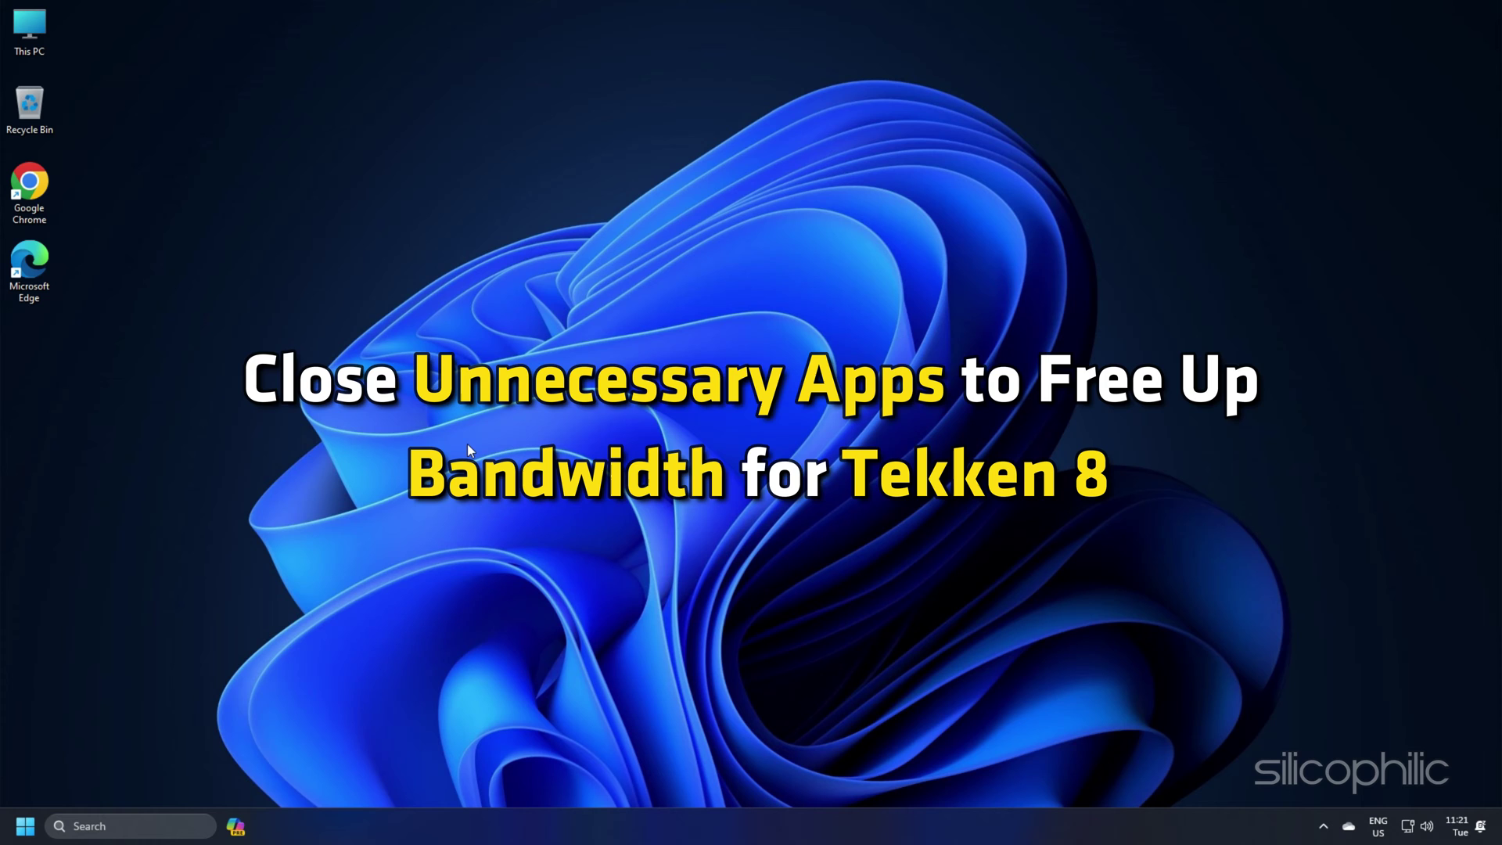
Open Task Manager from the Start right-click menu and end the Google Chrome task.
right_click(17, 832)
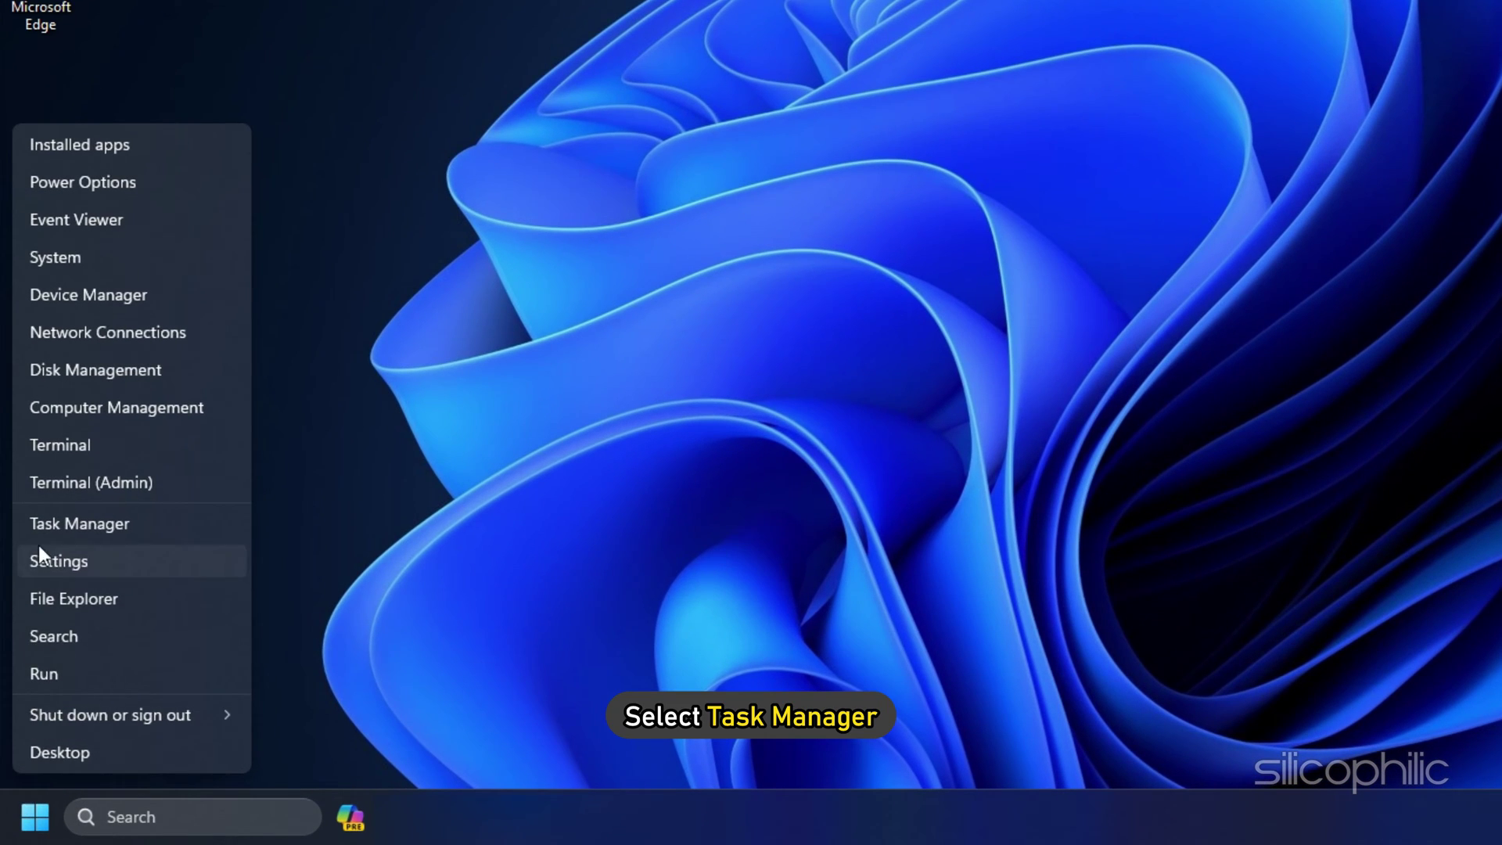
left_click(40, 524)
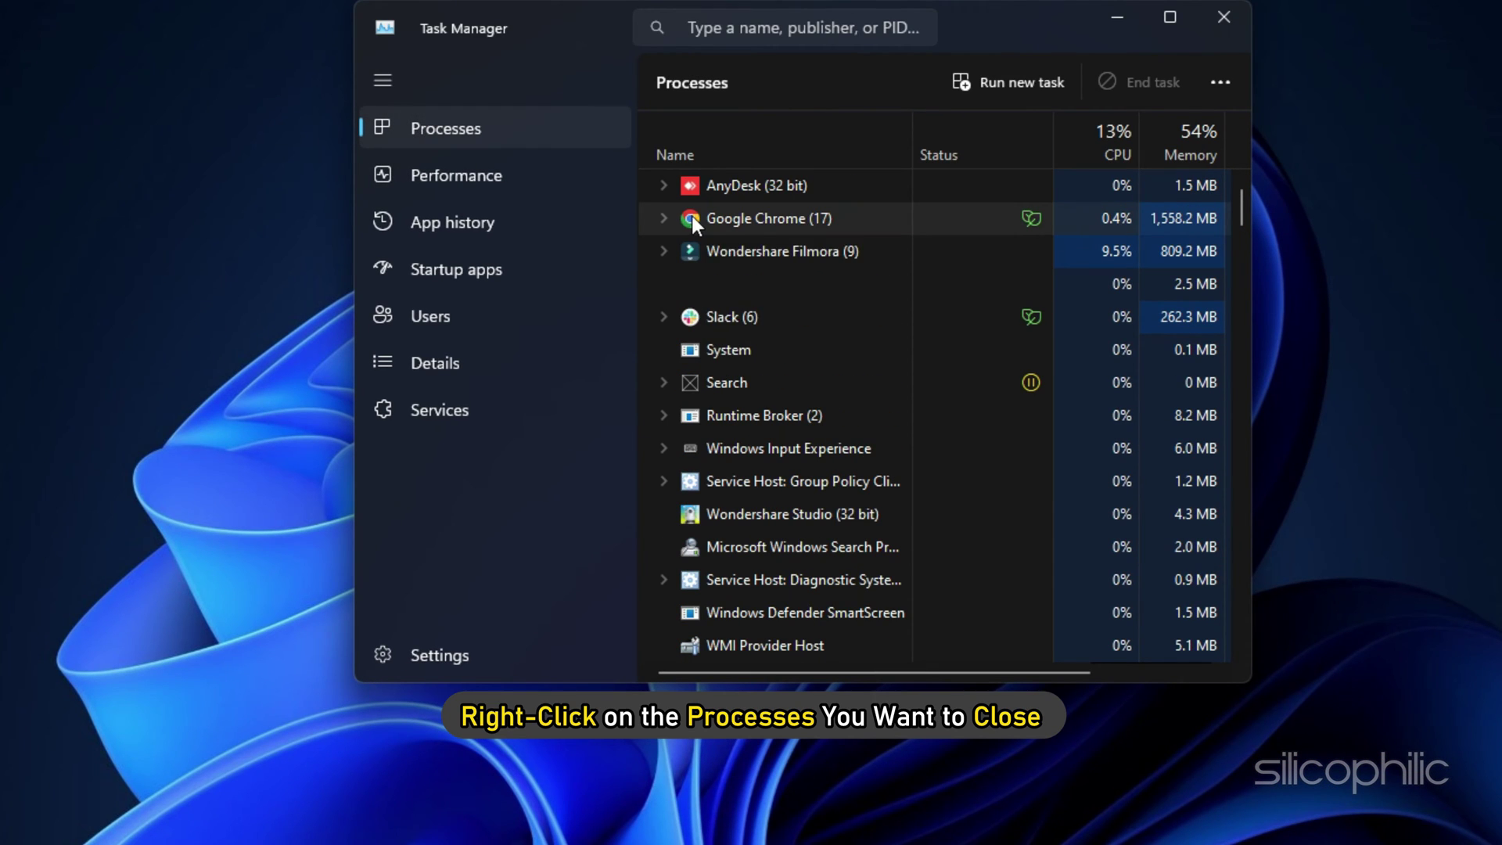
right_click(692, 219)
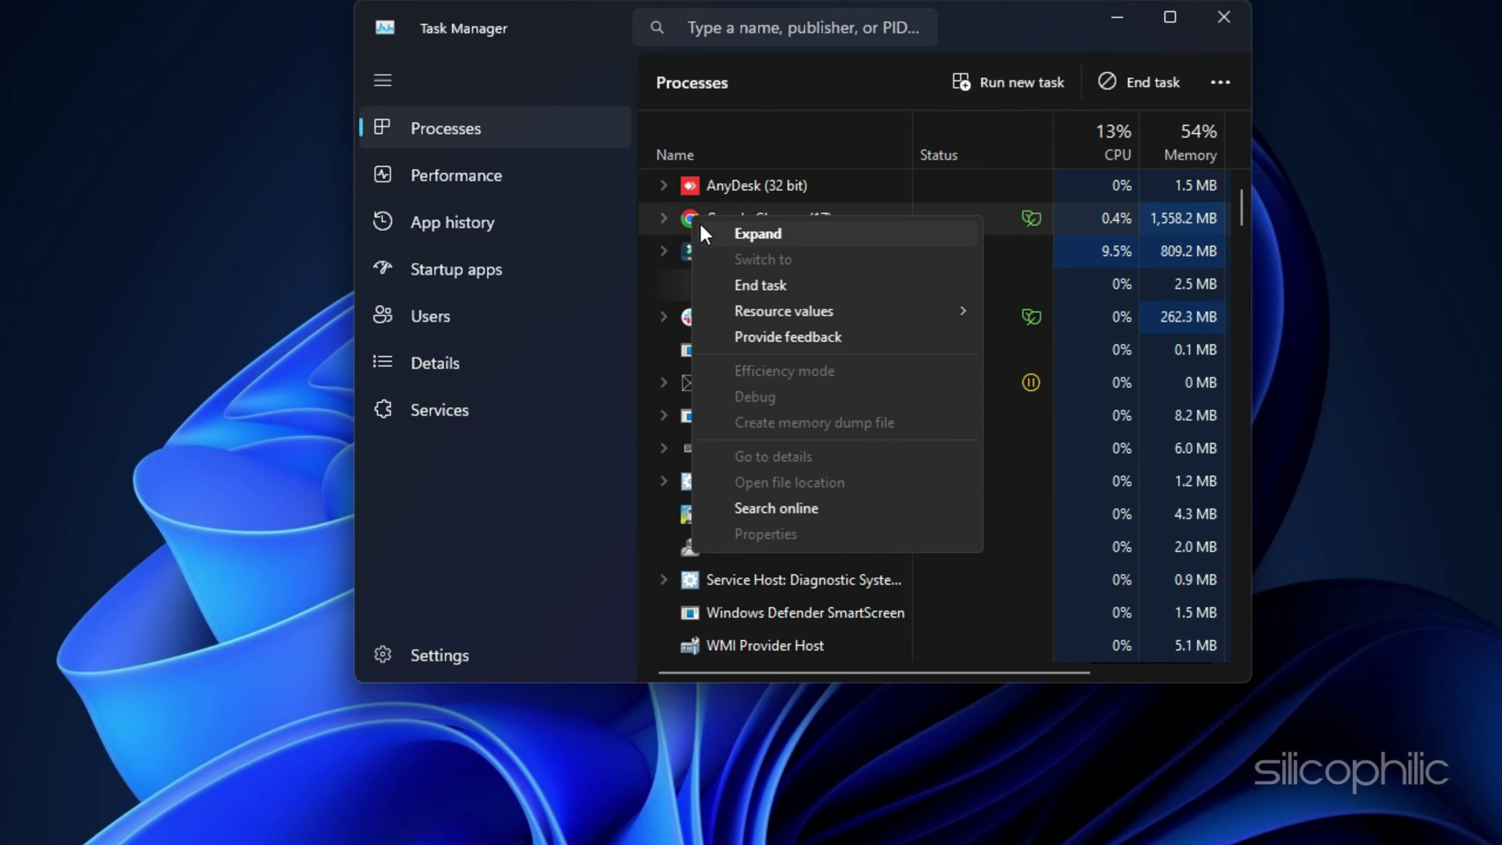
left_click(785, 293)
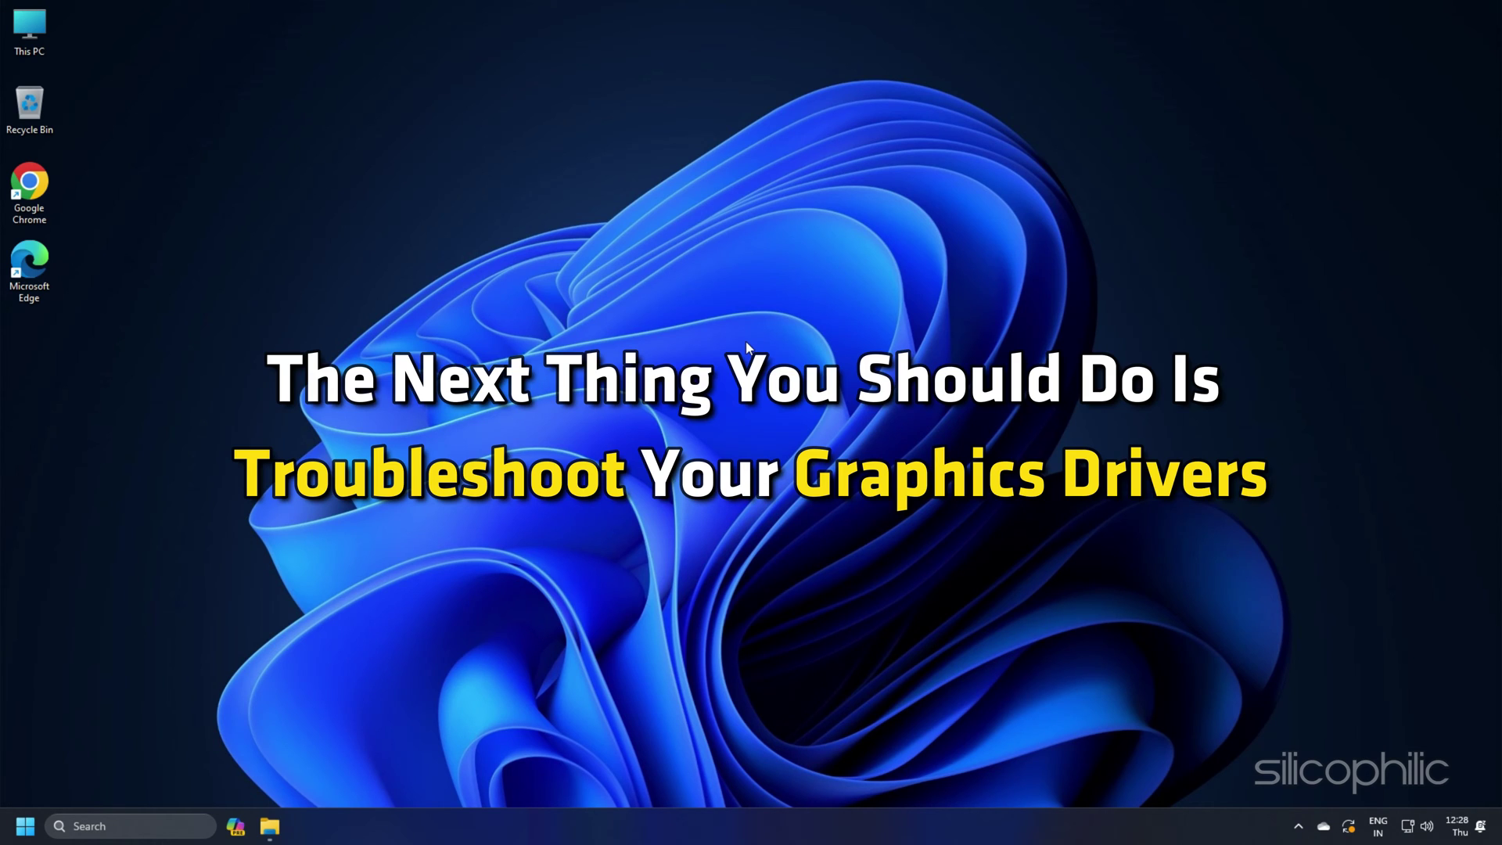
Search automatically for an updated NVIDIA GeForce RTX 3060 driver under Display adapters.
right_click(24, 836)
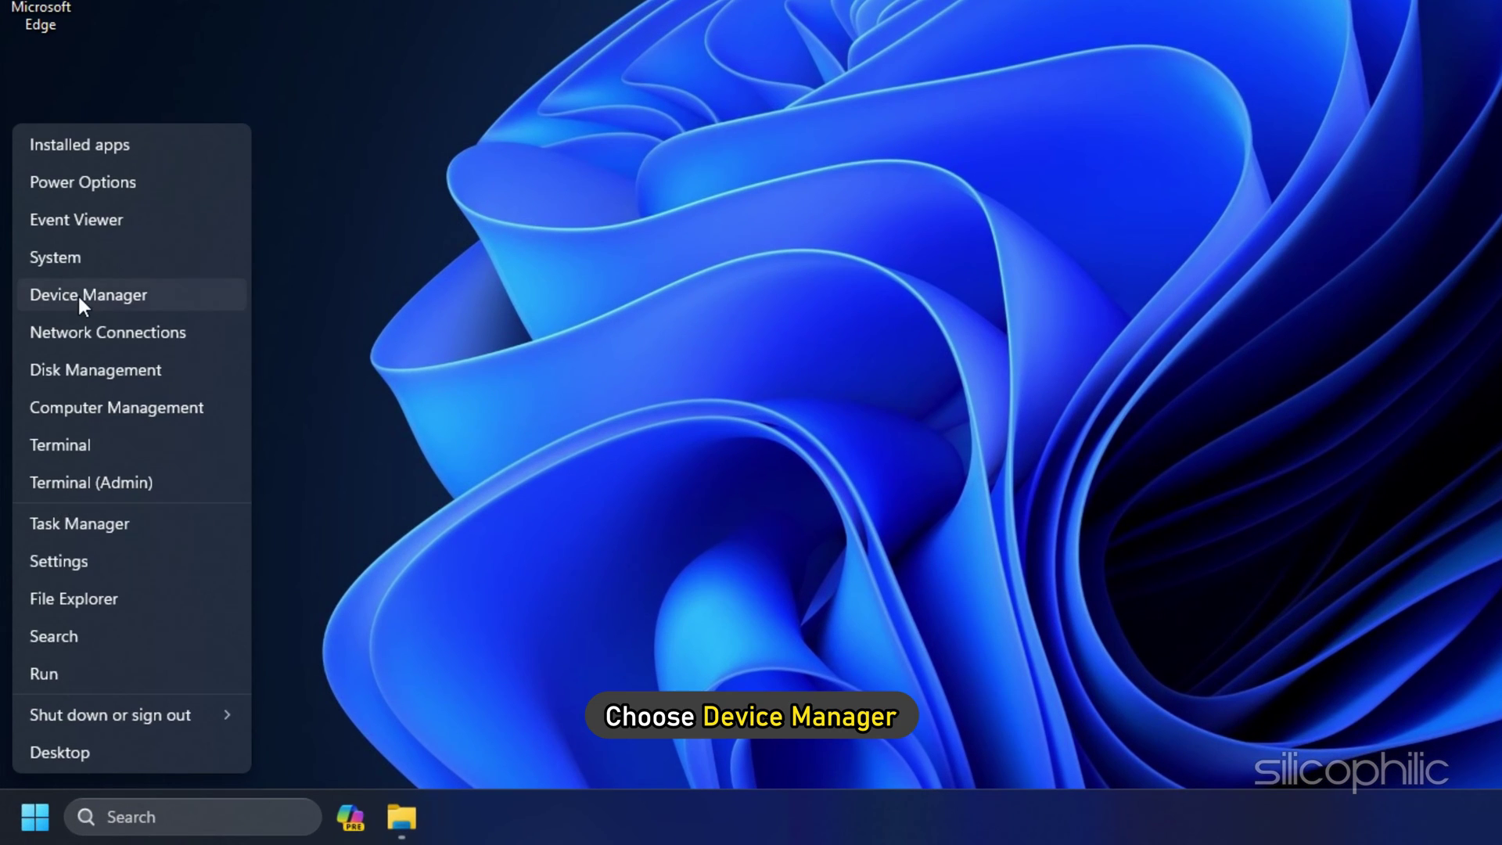
left_click(53, 480)
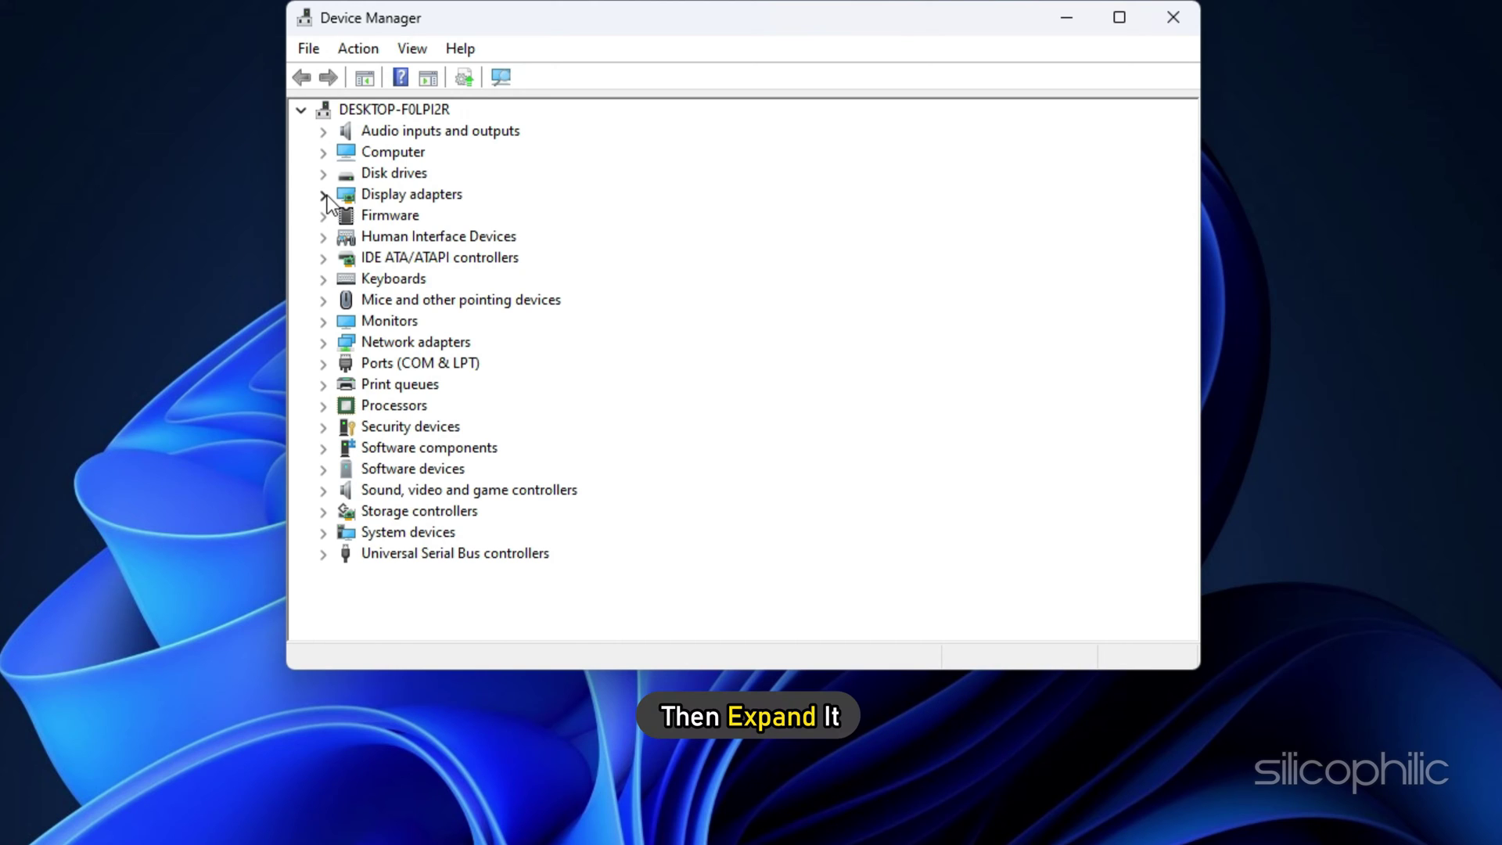
left_click(324, 195)
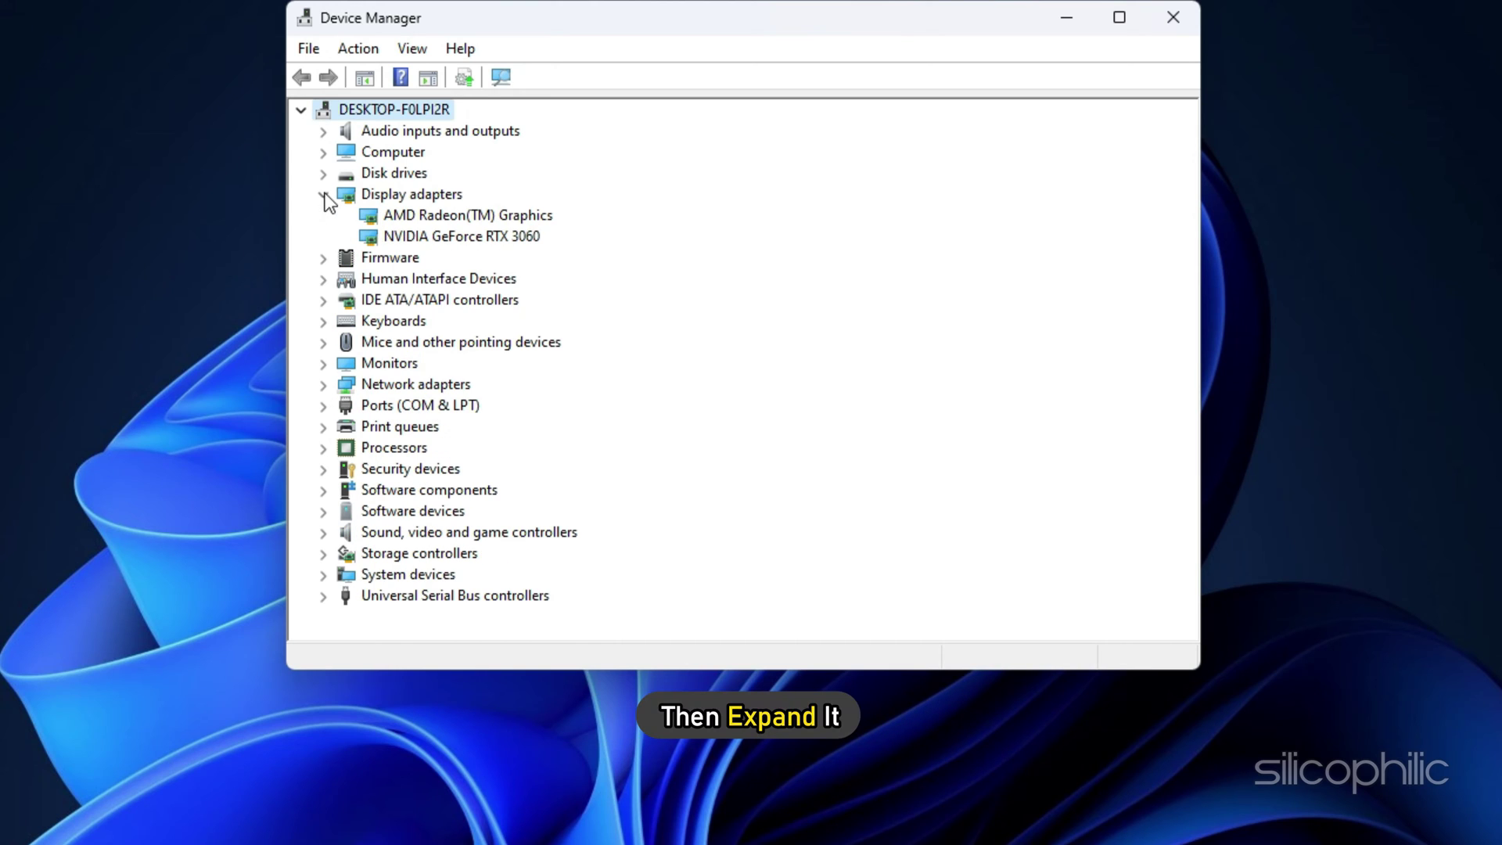
right_click(408, 235)
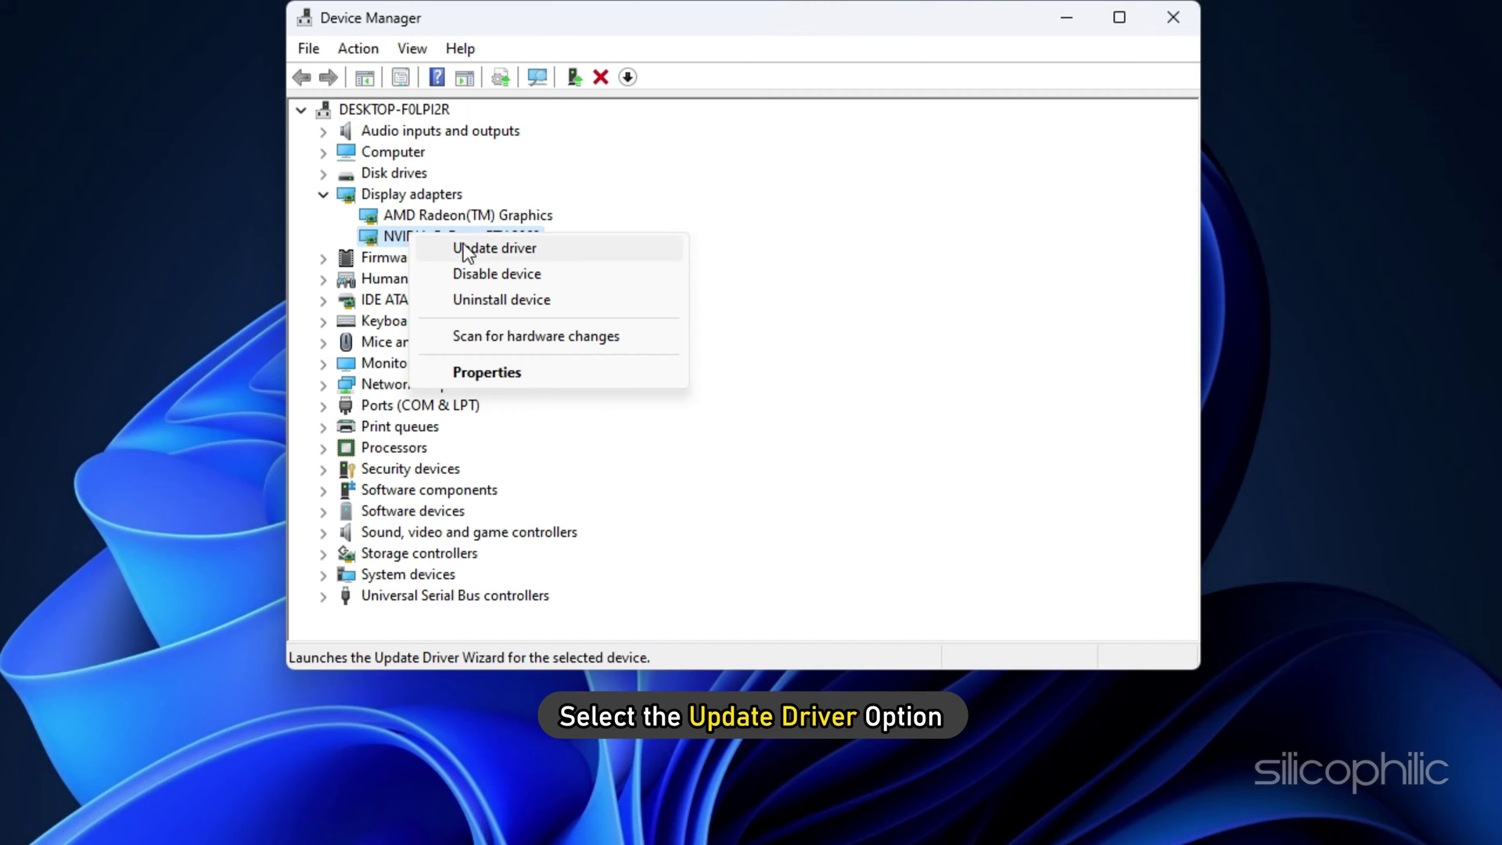
left_click(496, 247)
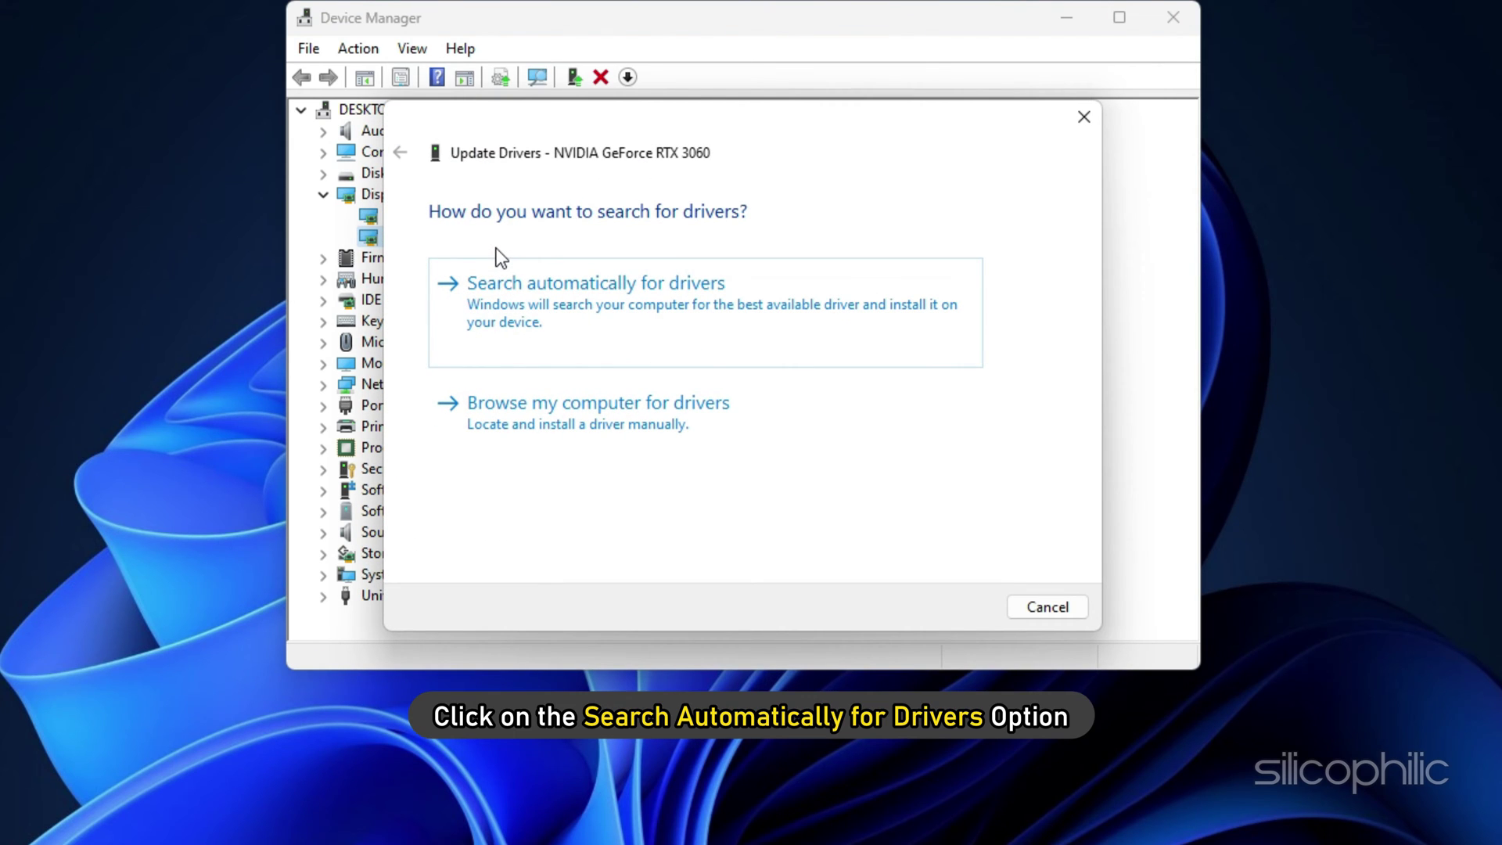
left_click(583, 298)
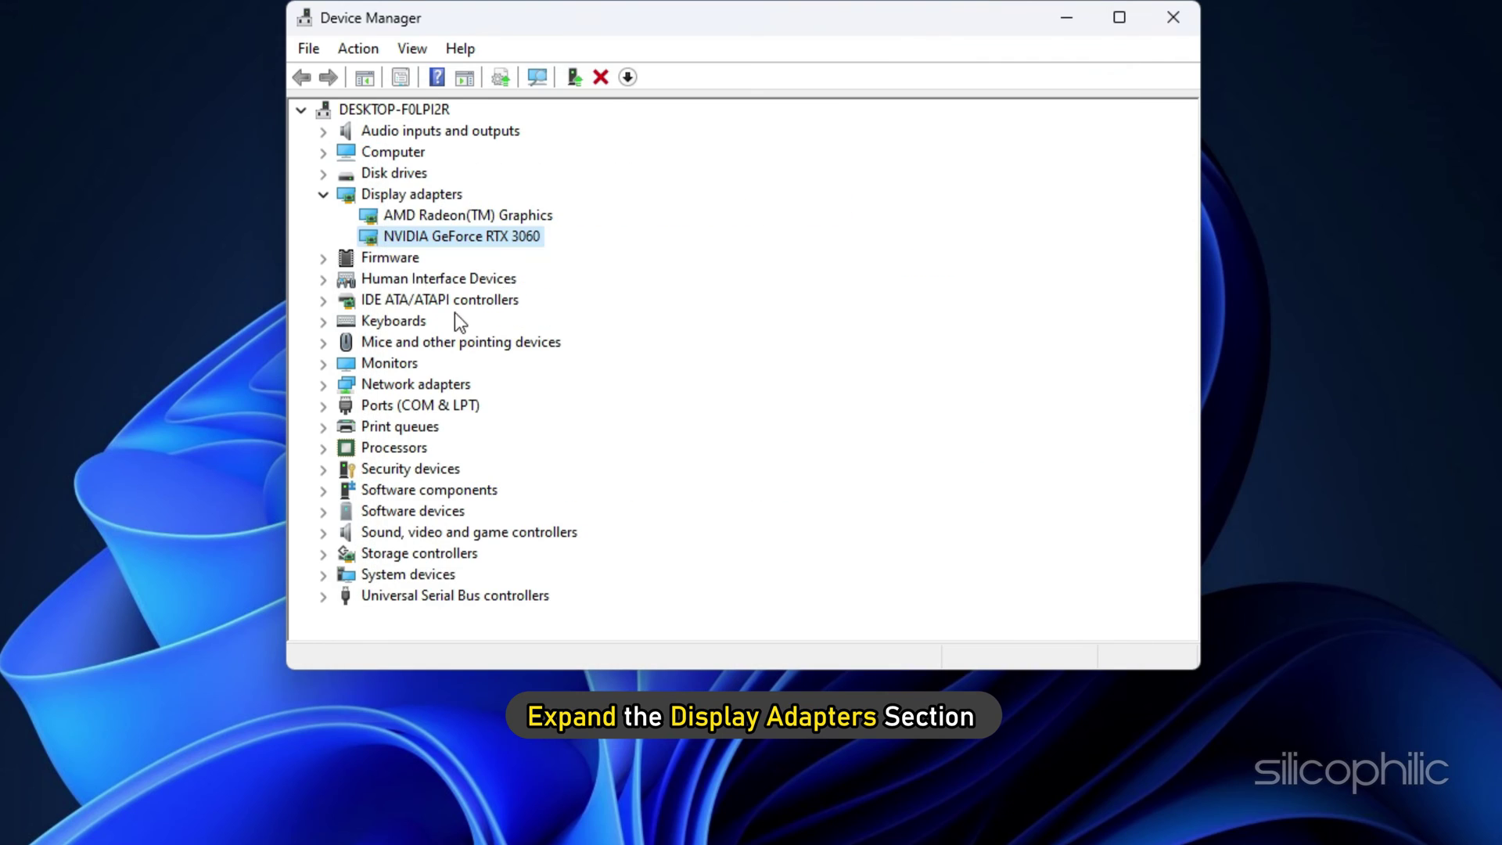
Reselect Display adapters and bring up the NVIDIA GeForce RTX 3060 context menu.
left_click(320, 196)
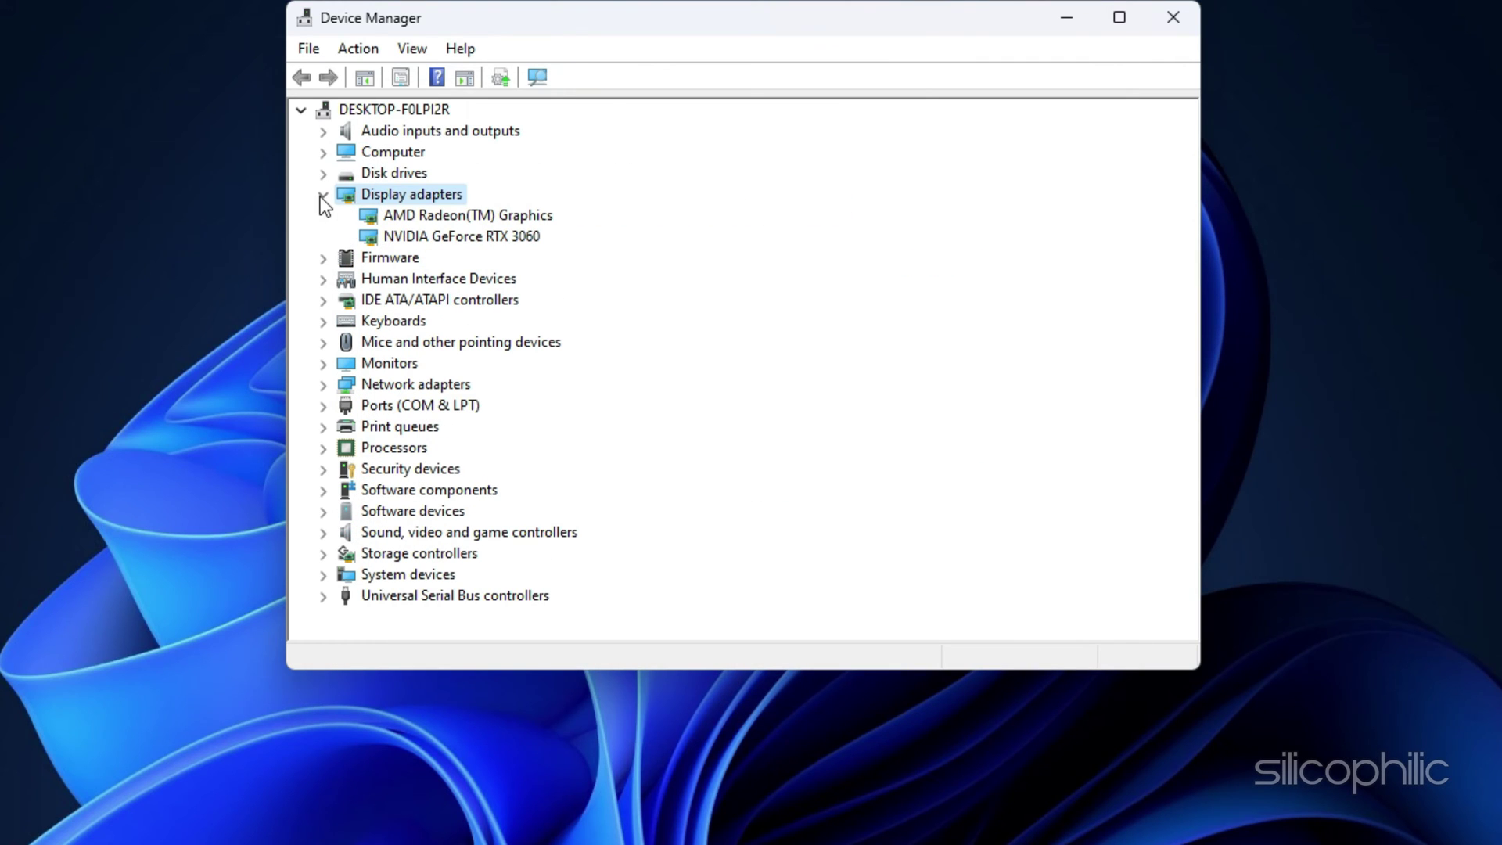
right_click(410, 238)
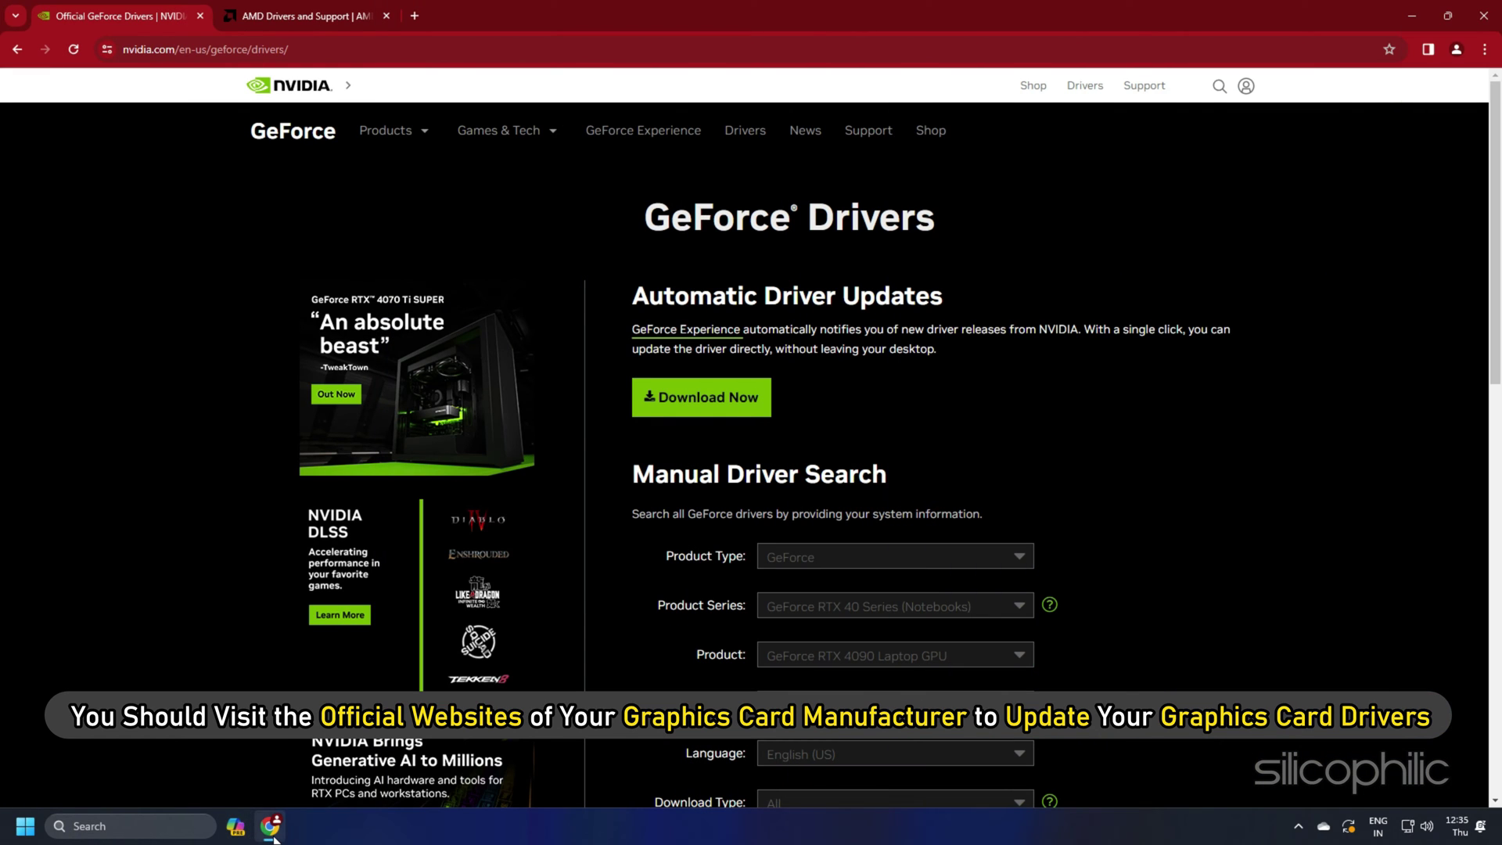
Download GeForce_Experience.exe from nvidia.com and run it, allowing it to make changes.
left_click(286, 16)
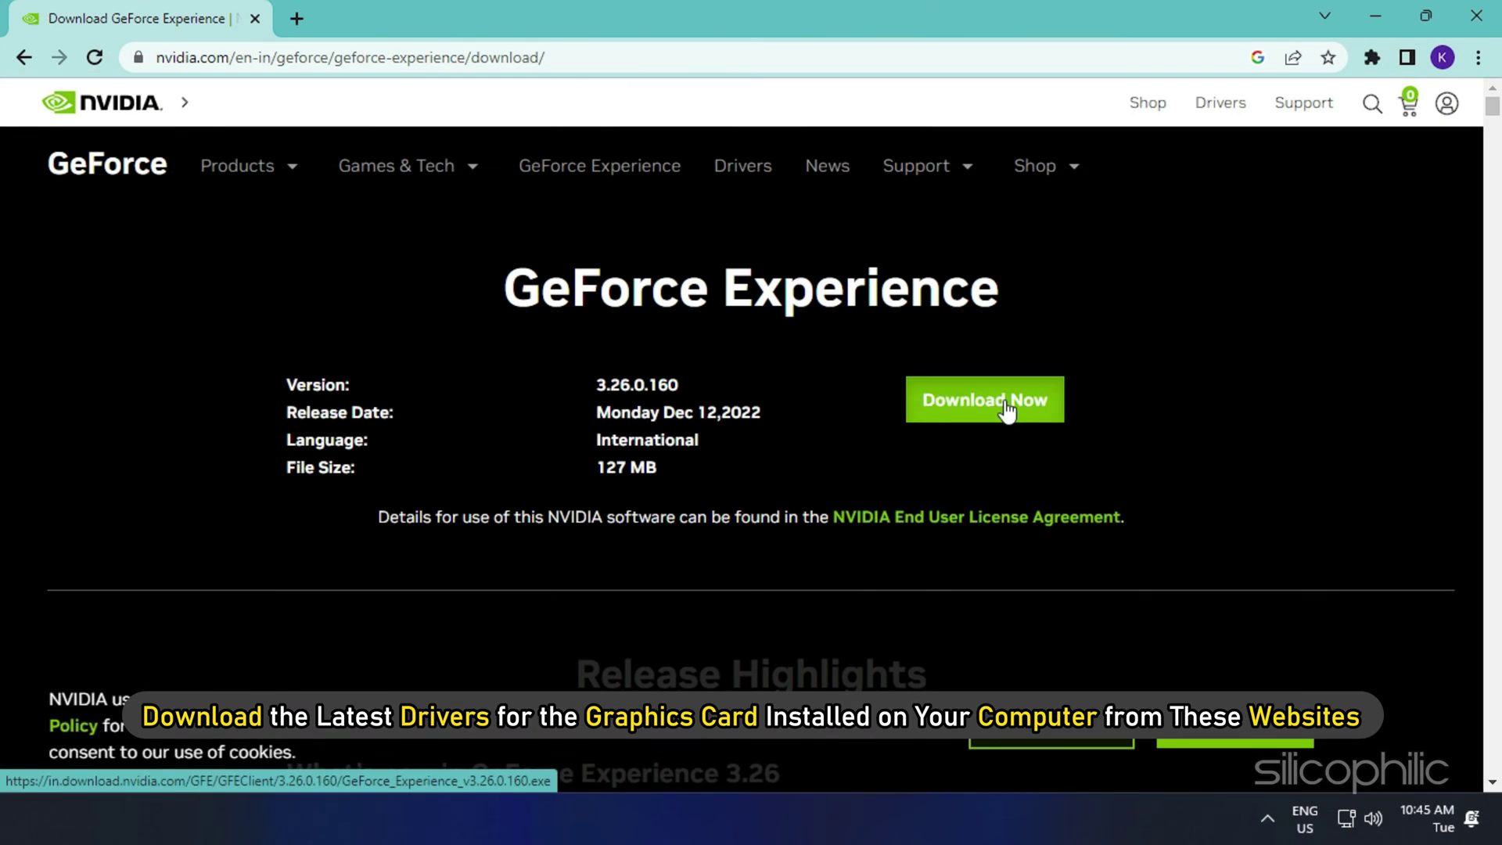
left_click(1006, 409)
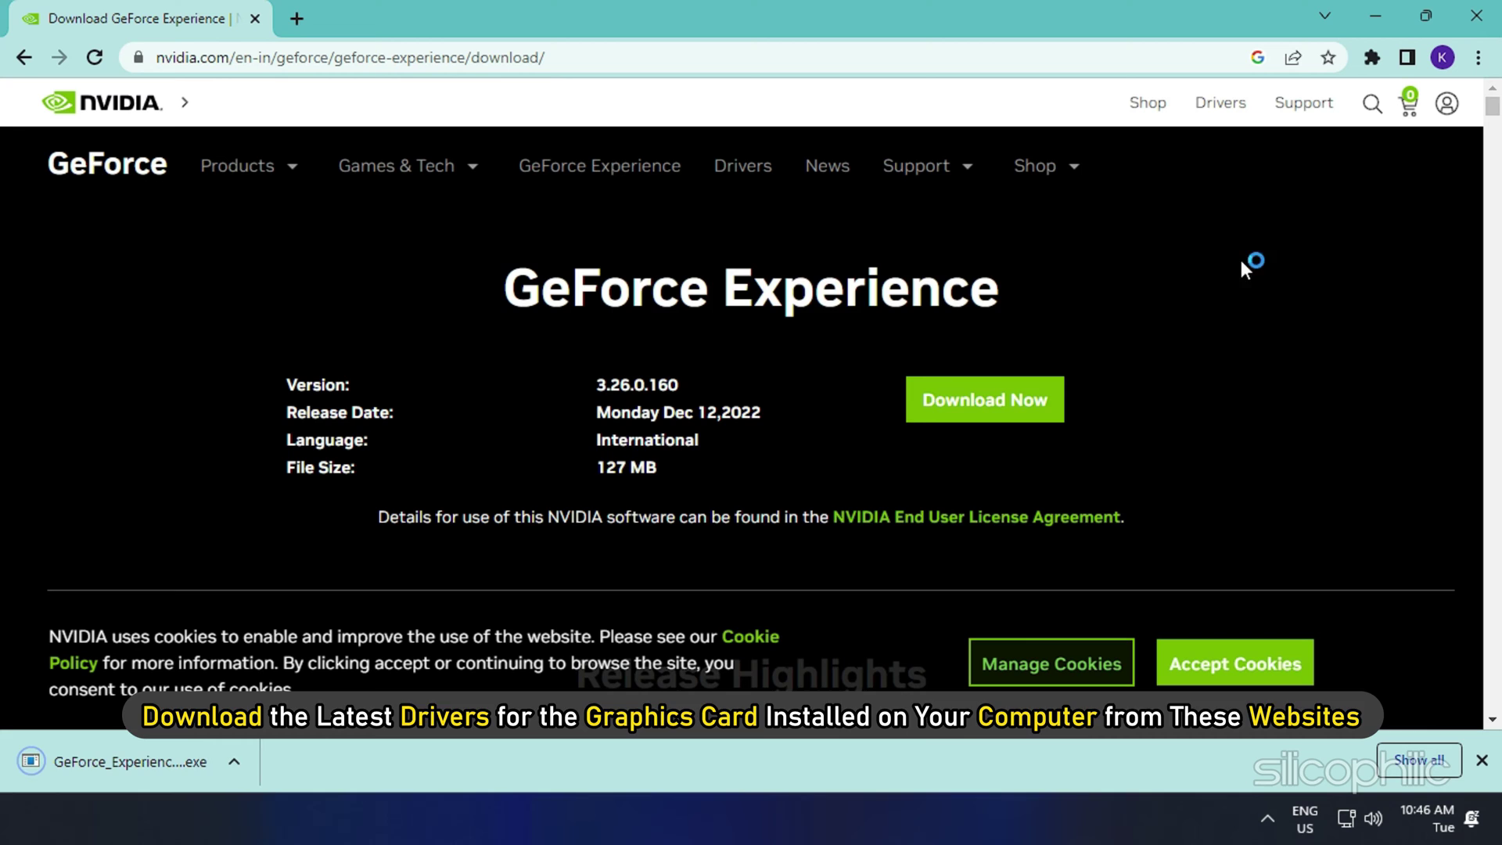
left_click(192, 767)
left_click(701, 598)
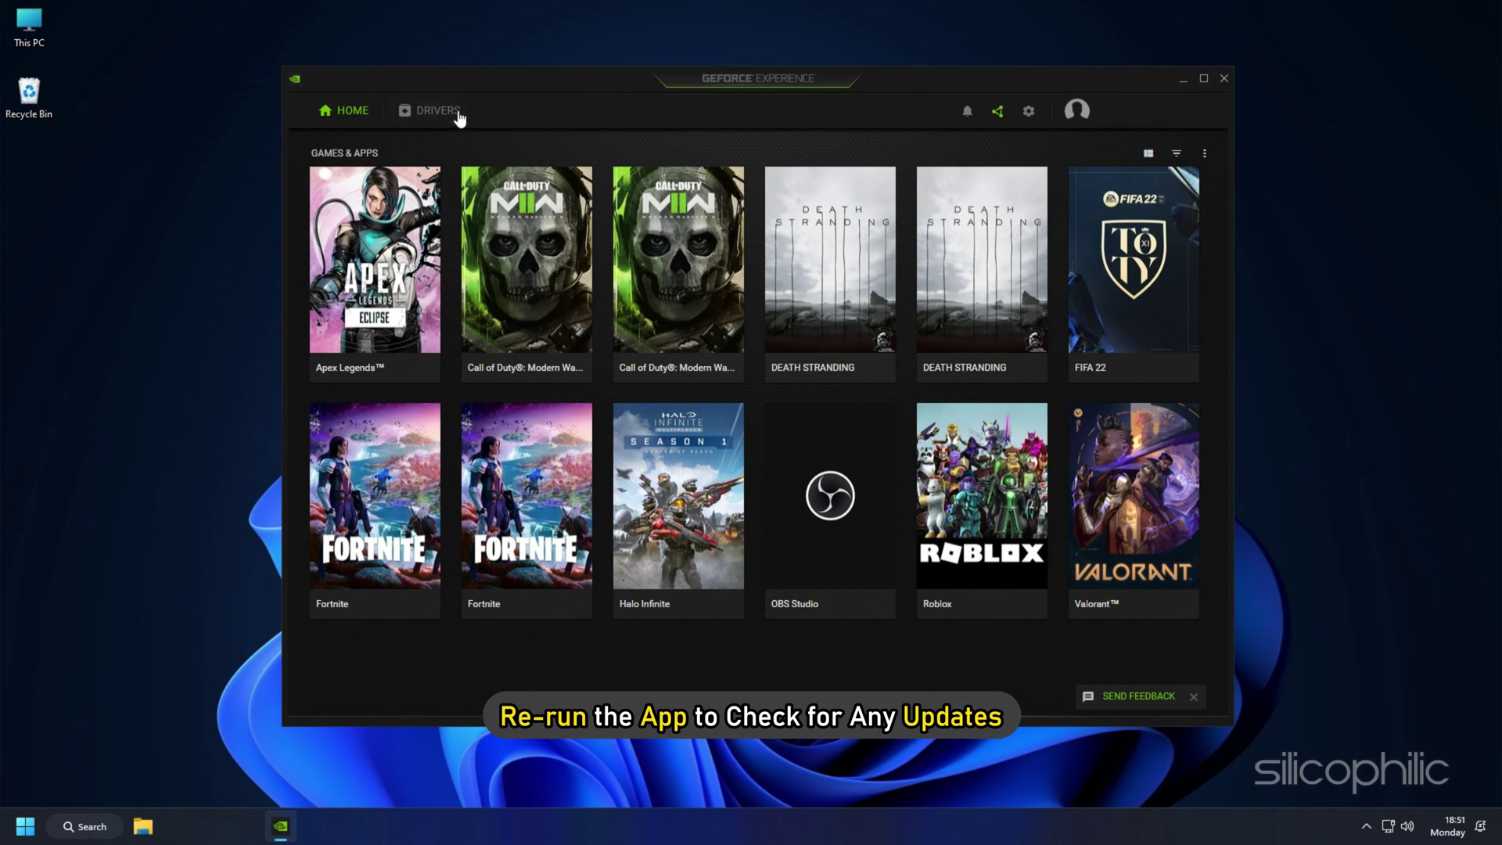
Check for graphics driver updates on the GeForce Experience DRIVERS tab.
left_click(459, 114)
left_click(1148, 156)
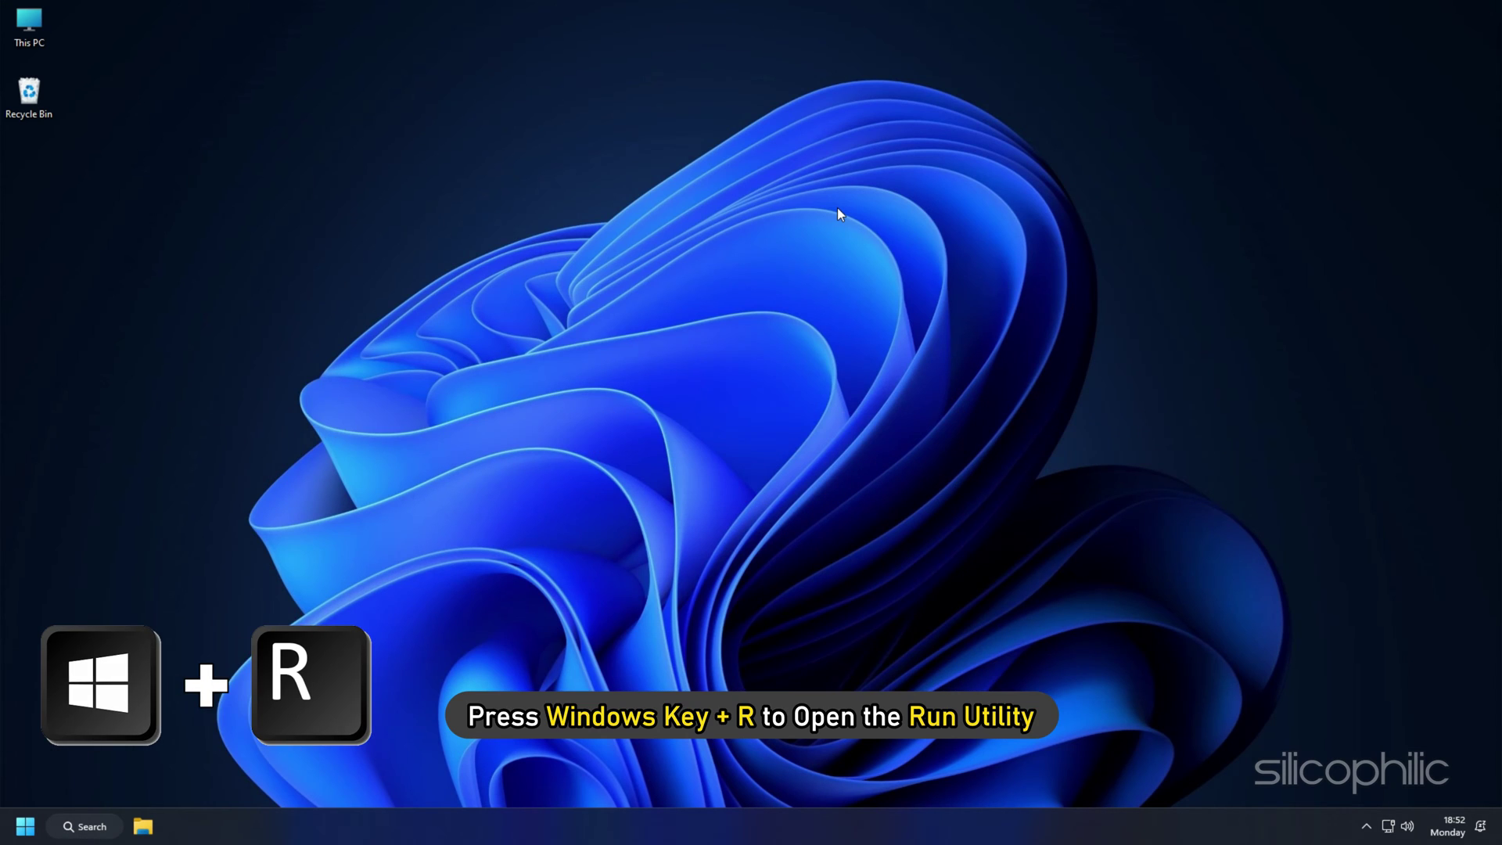
Launch devmgmt.msc from Run and expand Display adapters to show AMD Radeon and RTX 3060.
key("super+r")
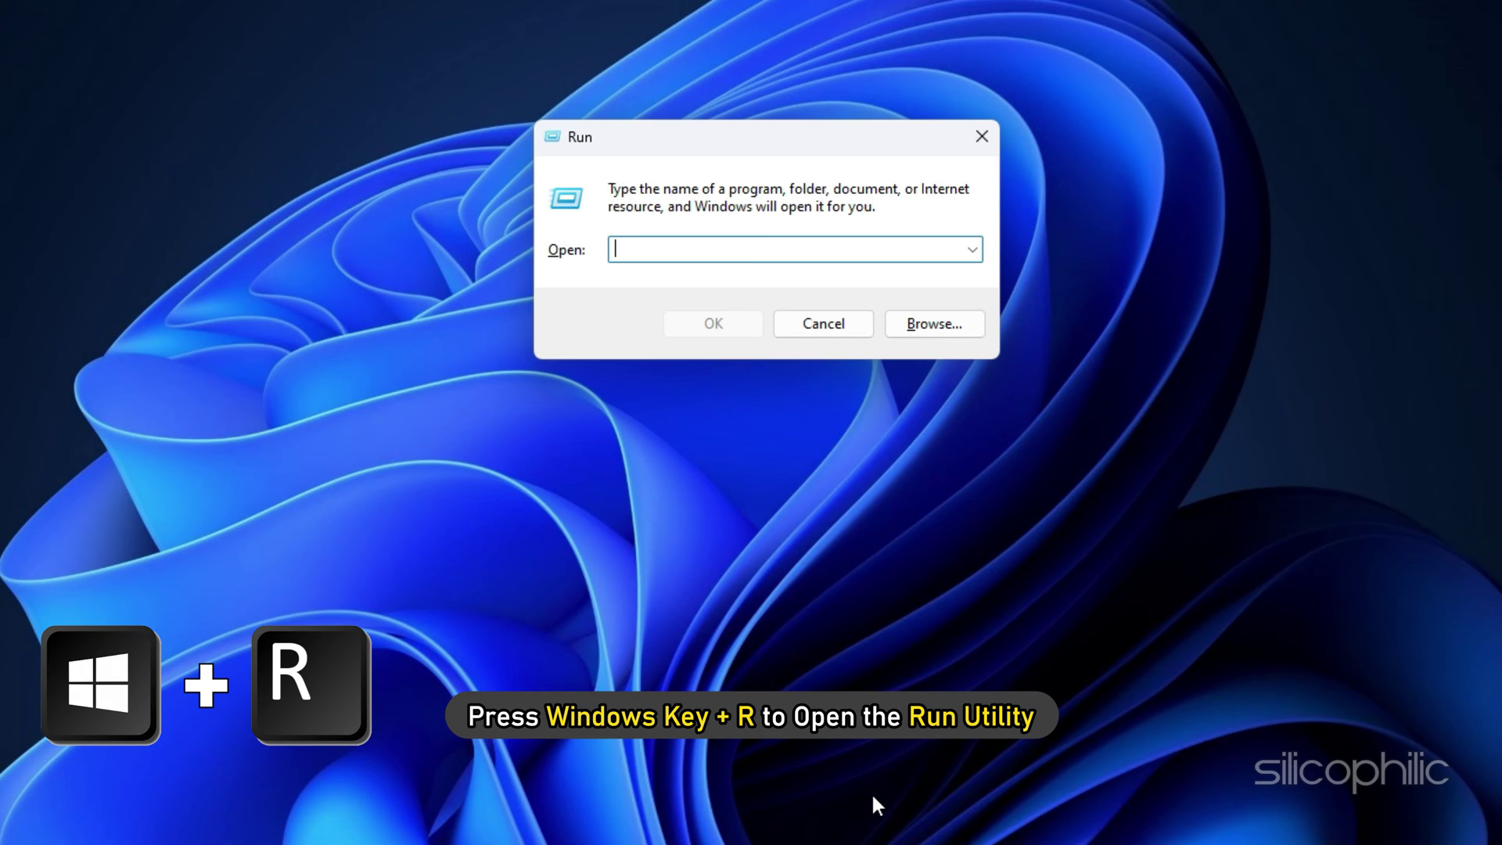
type("devmgmt.msc")
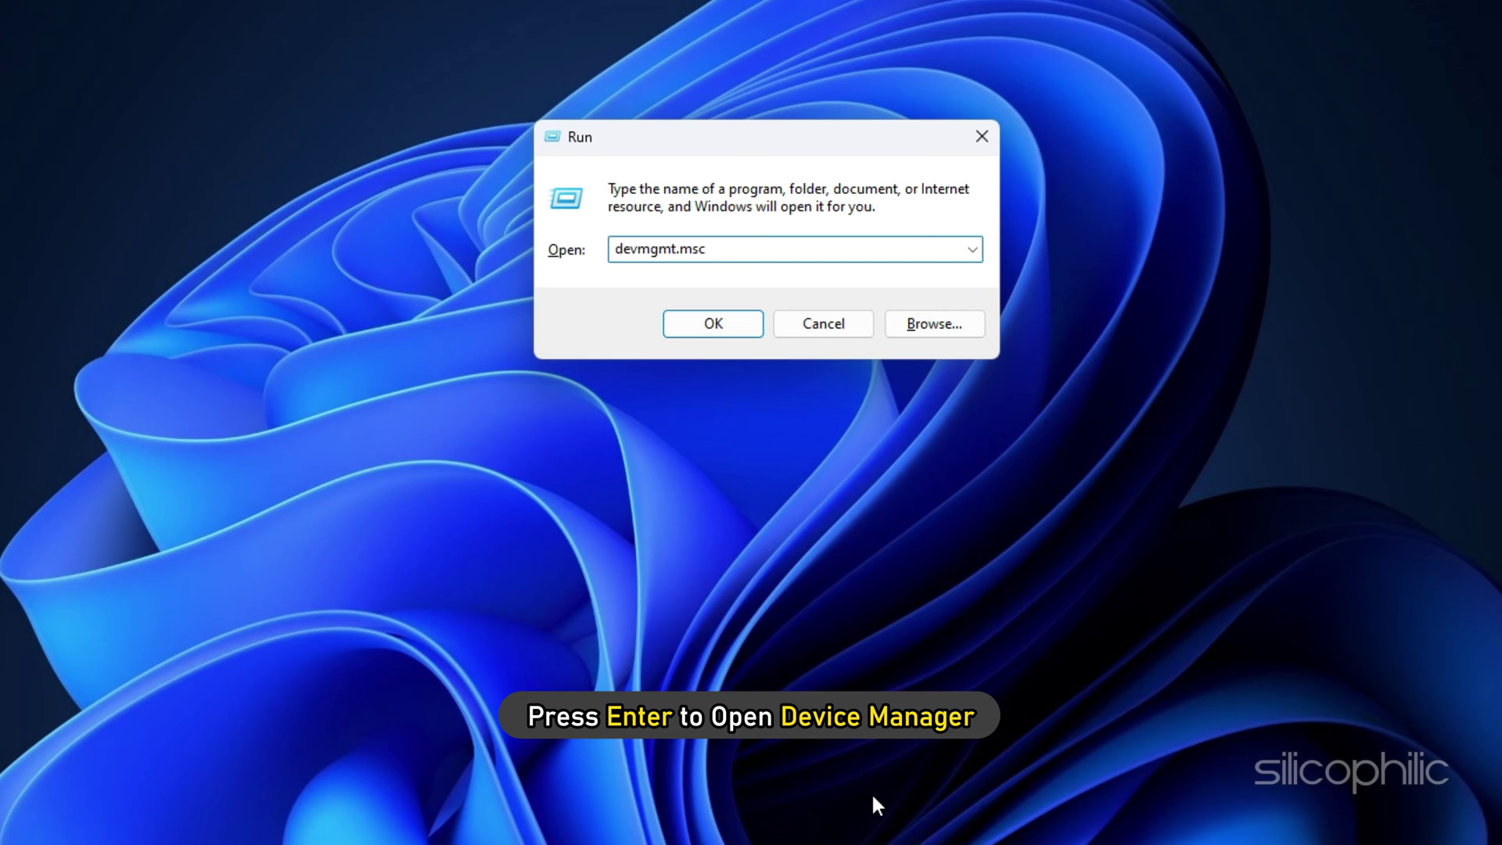
key("Return")
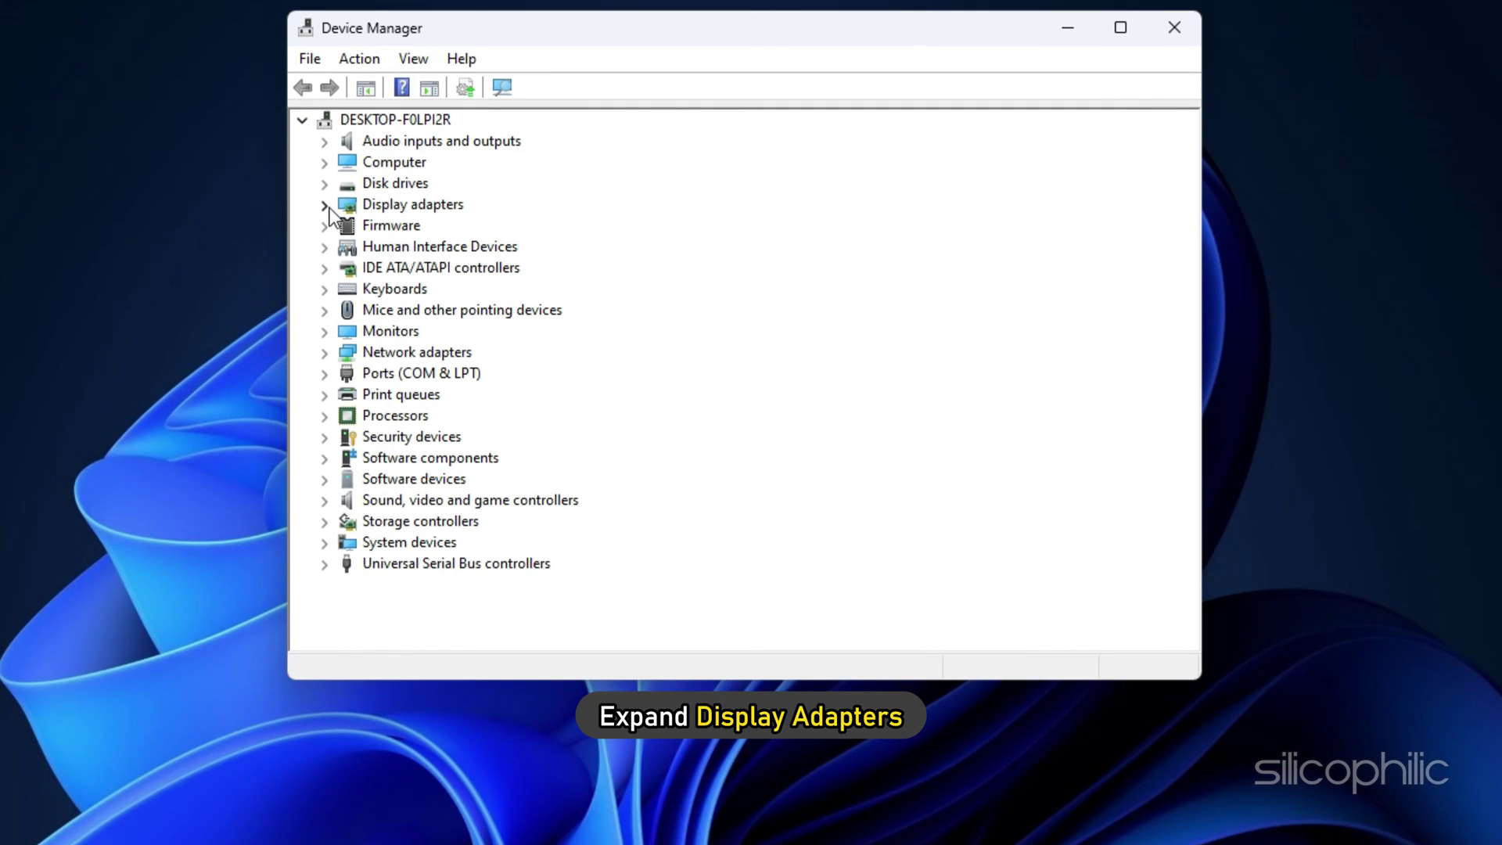
left_click(325, 207)
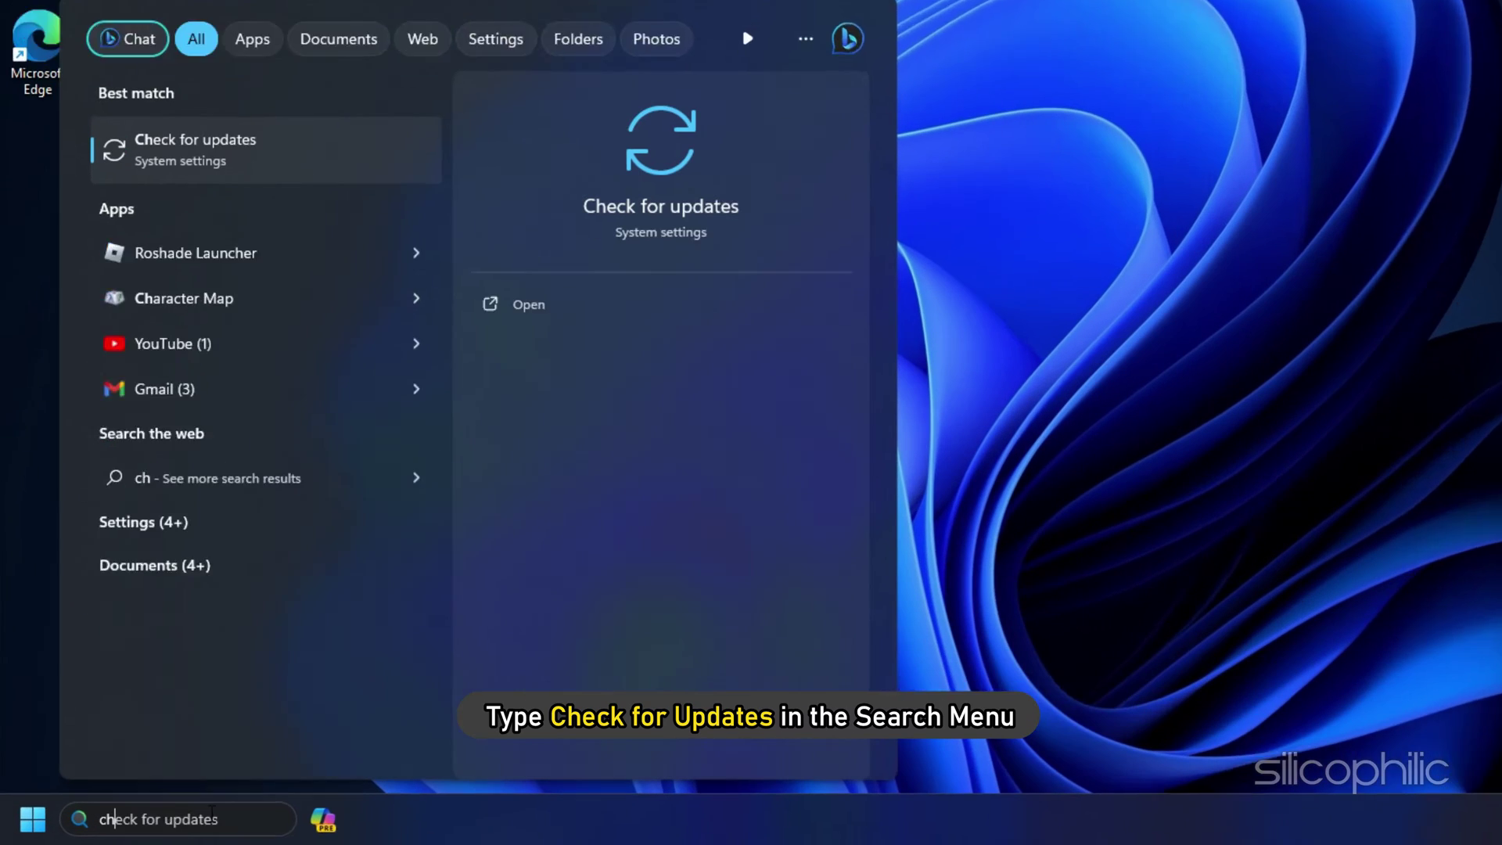
Search 'check for updates' from Start and run a Windows Update check.
type("eck for ")
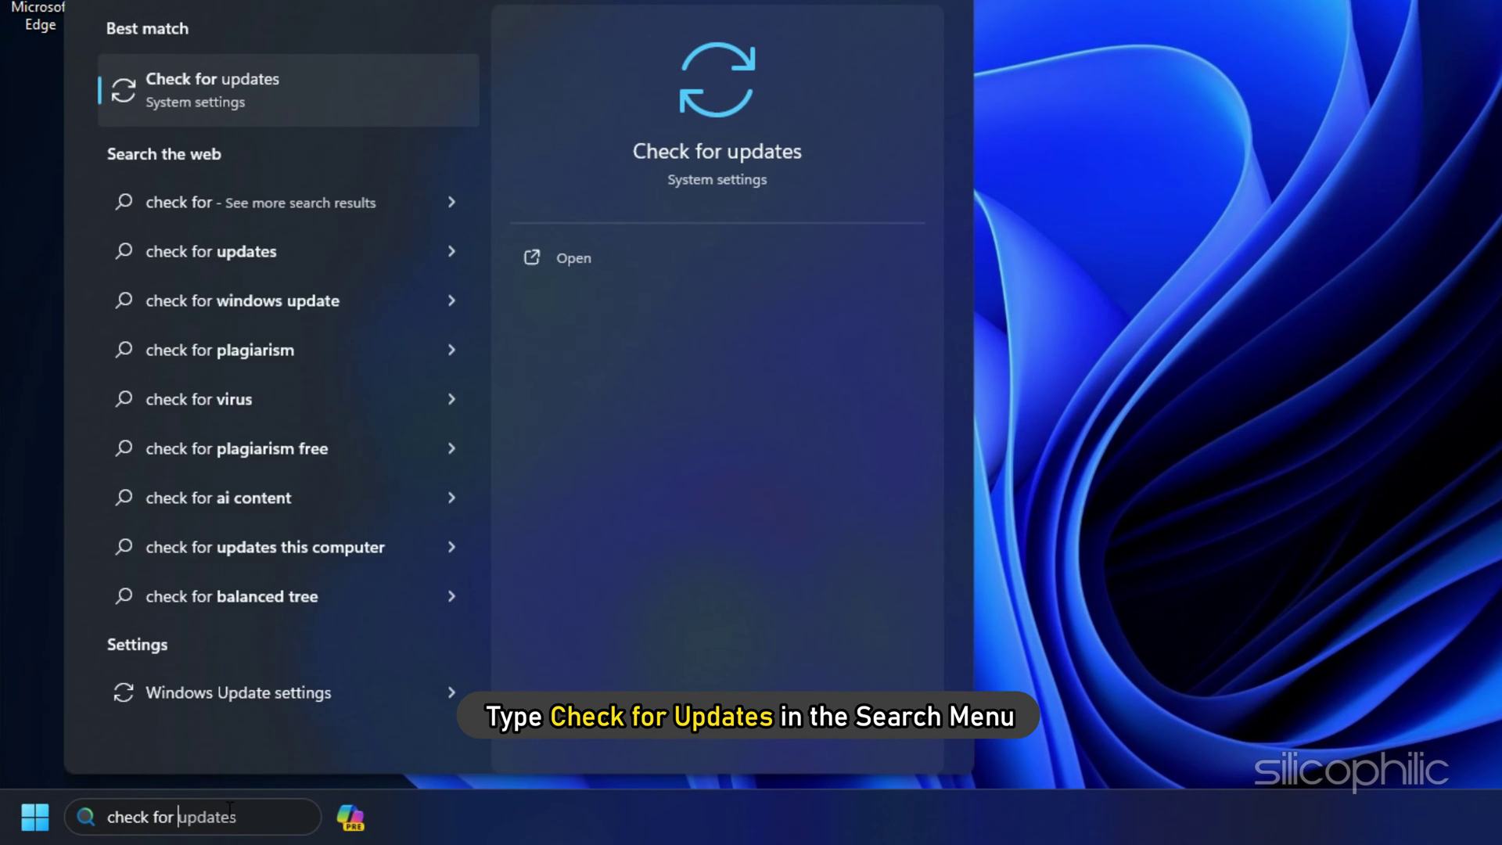
type("updates")
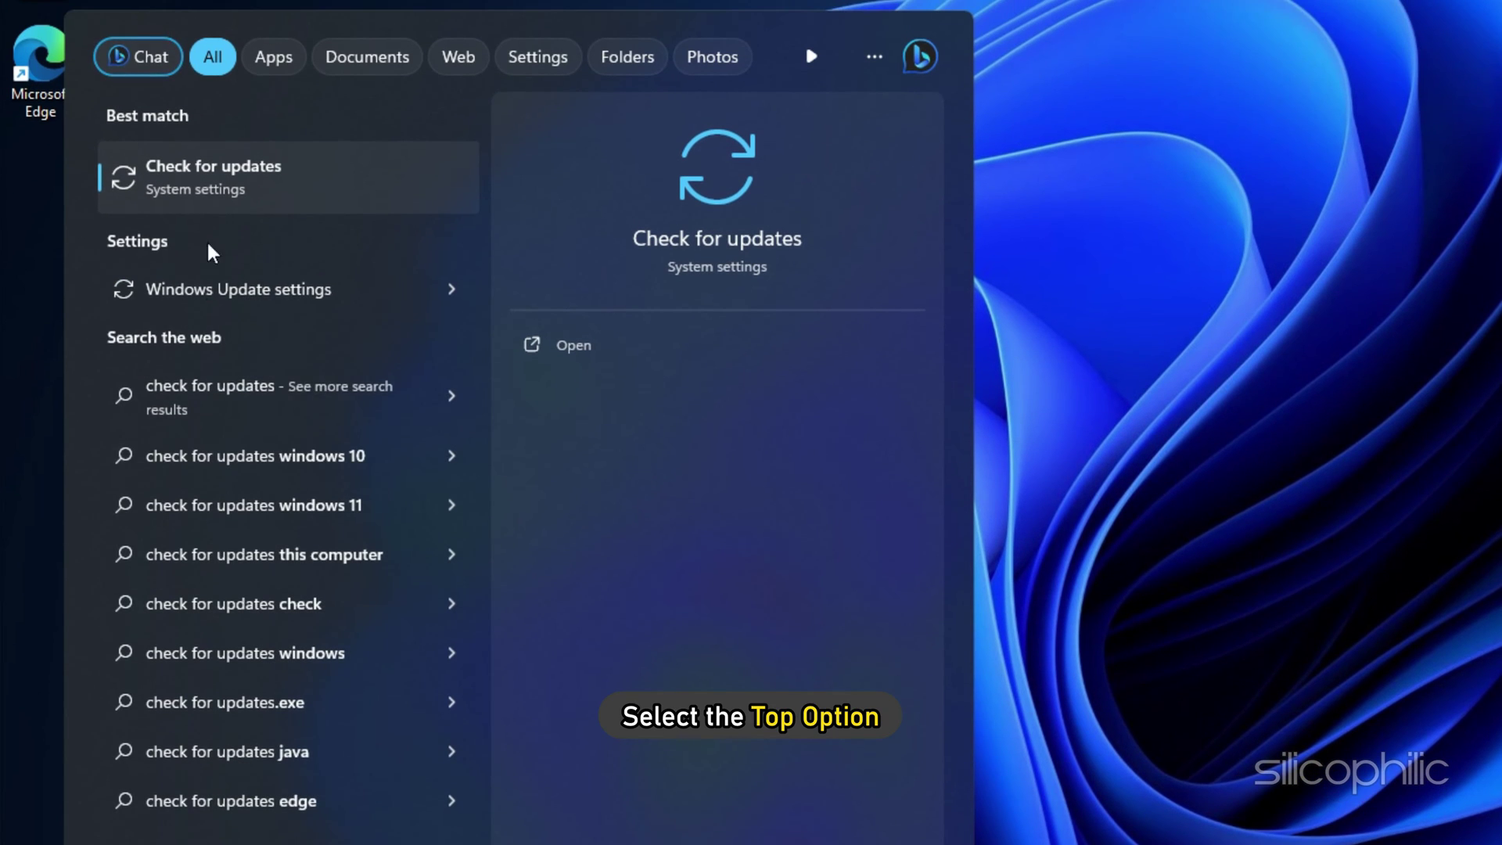
left_click(208, 185)
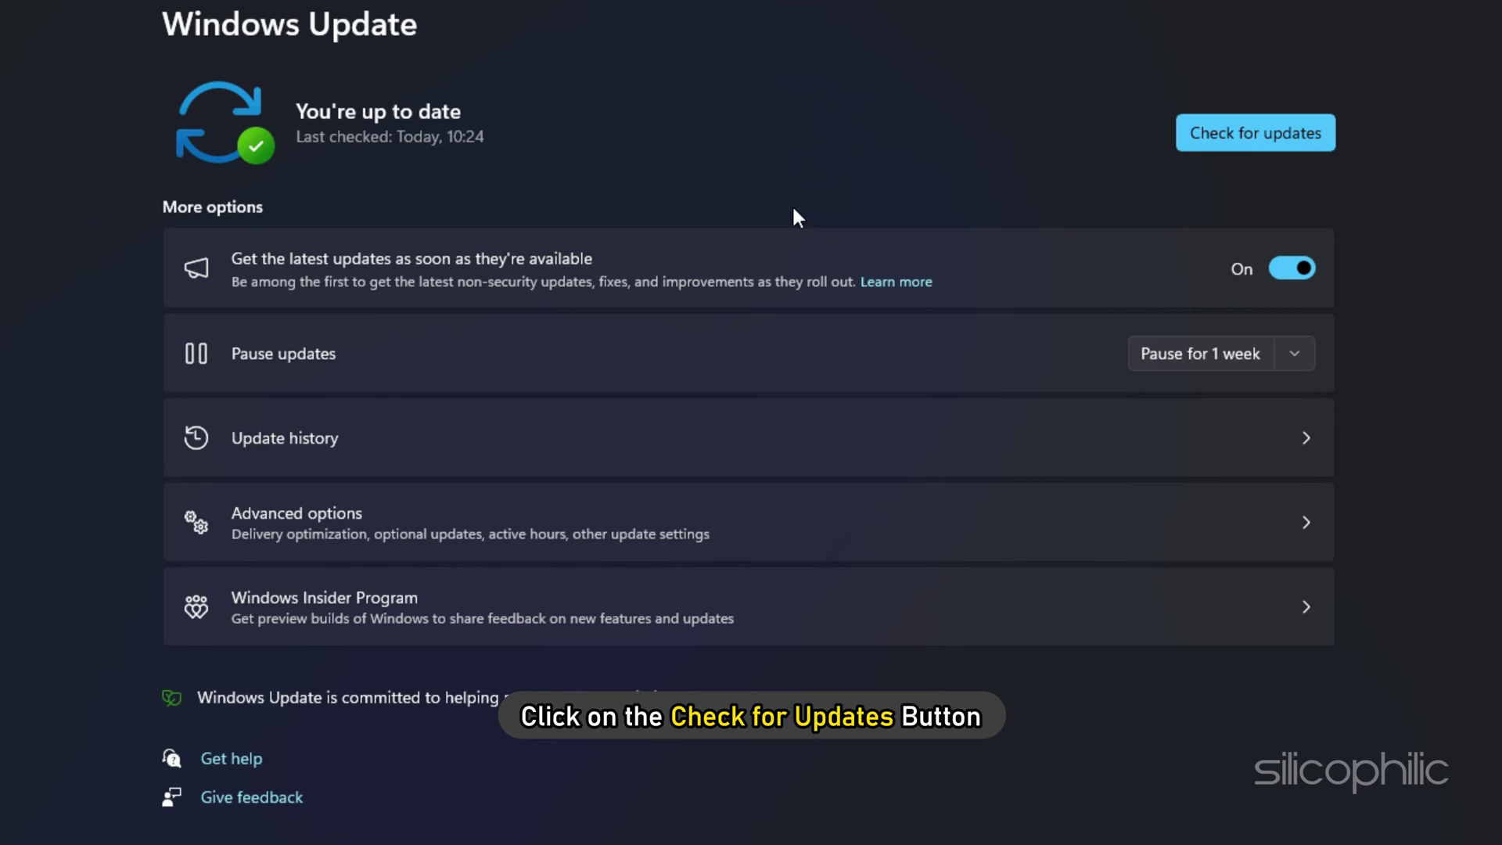
left_click(1242, 140)
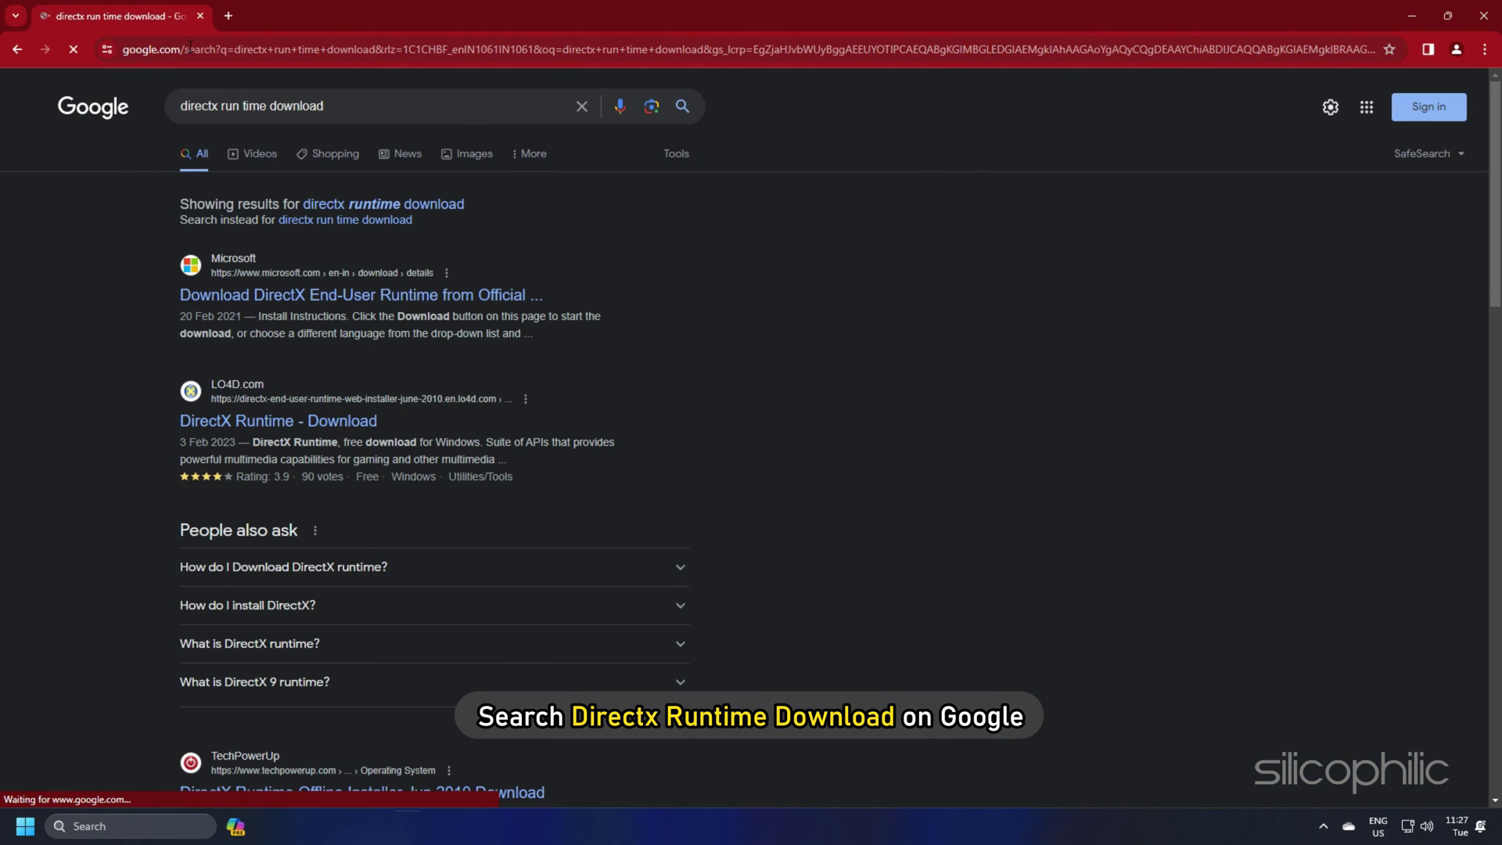
Download Microsoft's DirectX End-User Runtime installer with the language kept as English.
left_click(344, 295)
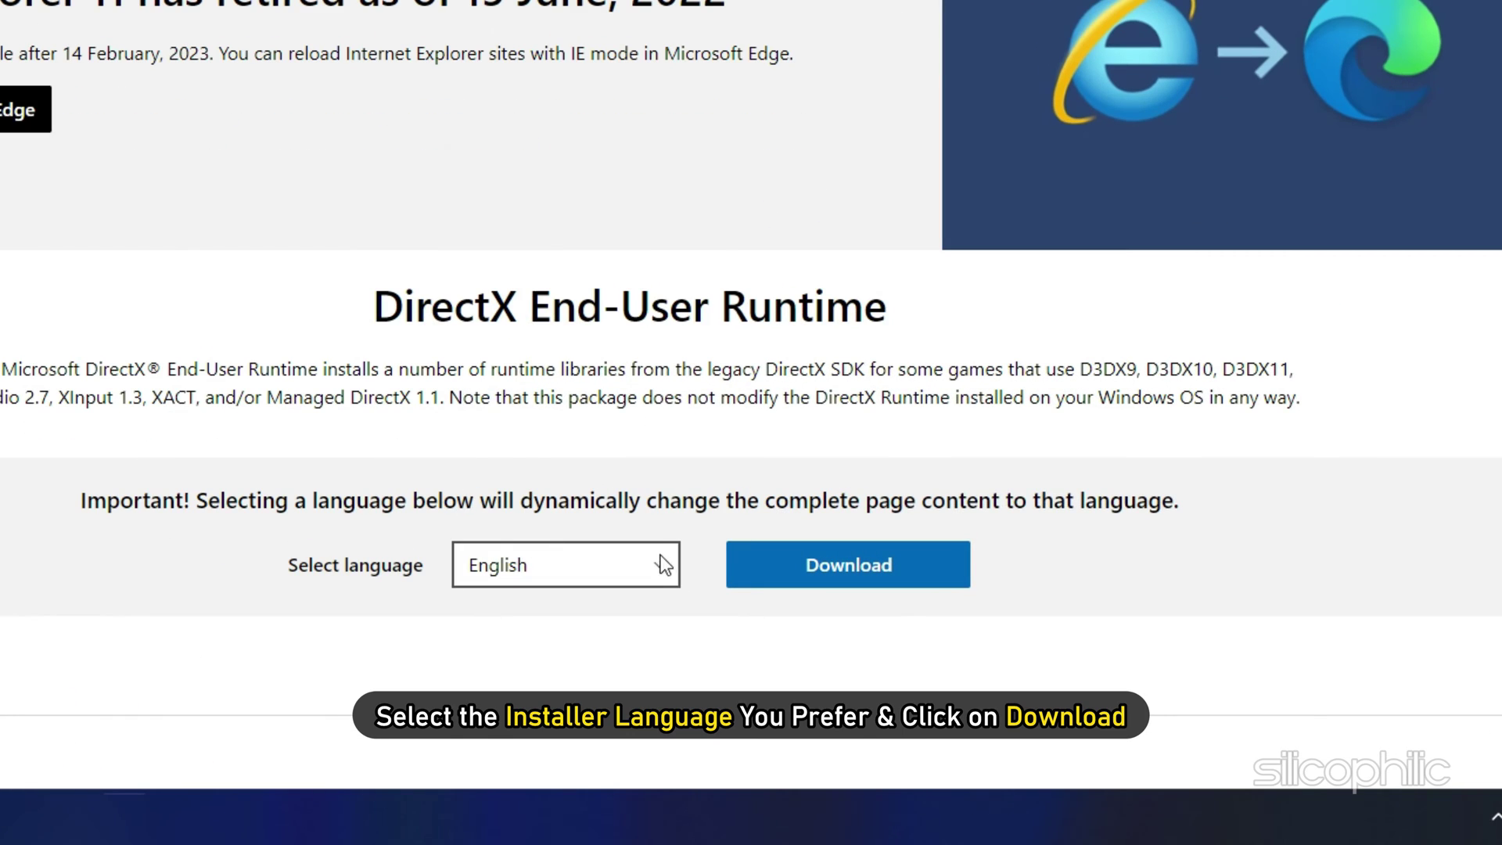
left_click(759, 658)
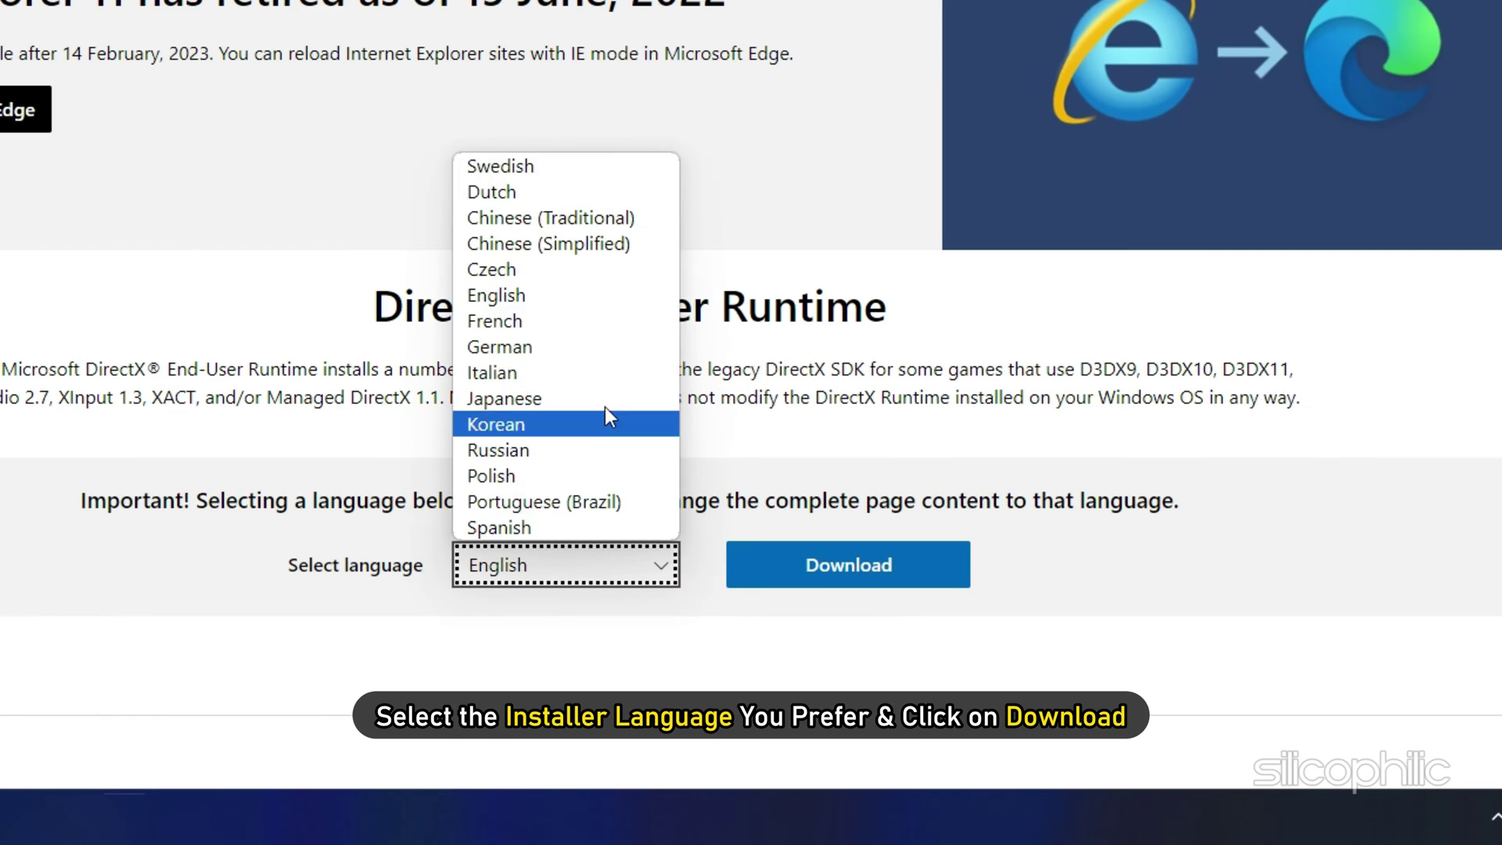
left_click(539, 294)
left_click(830, 564)
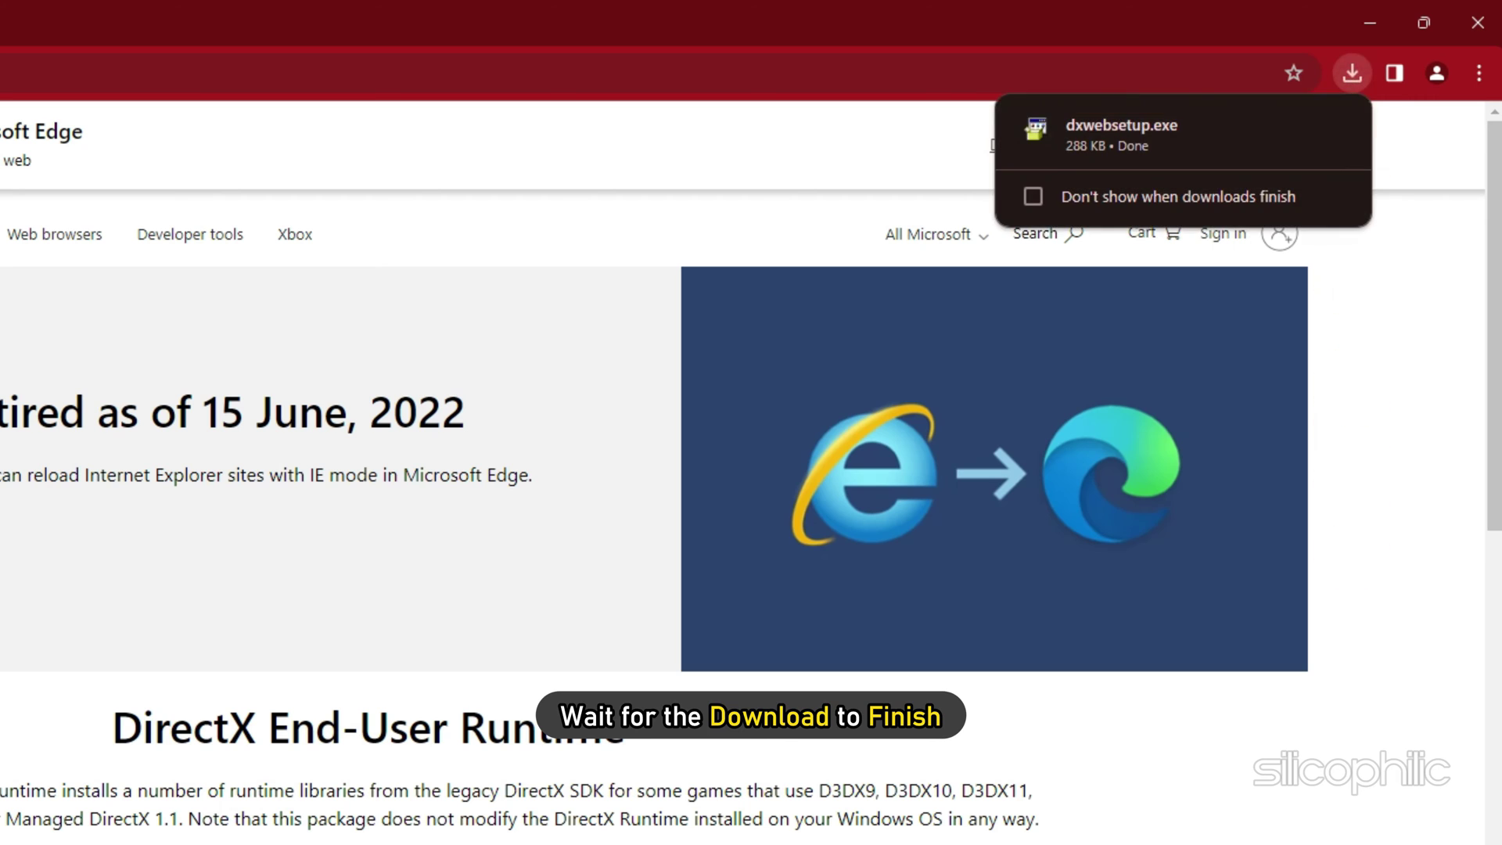
Run dxwebsetup.exe from downloads, allow it to make changes, and continue past the Bing Bar offer.
left_click(1352, 72)
left_click(1106, 170)
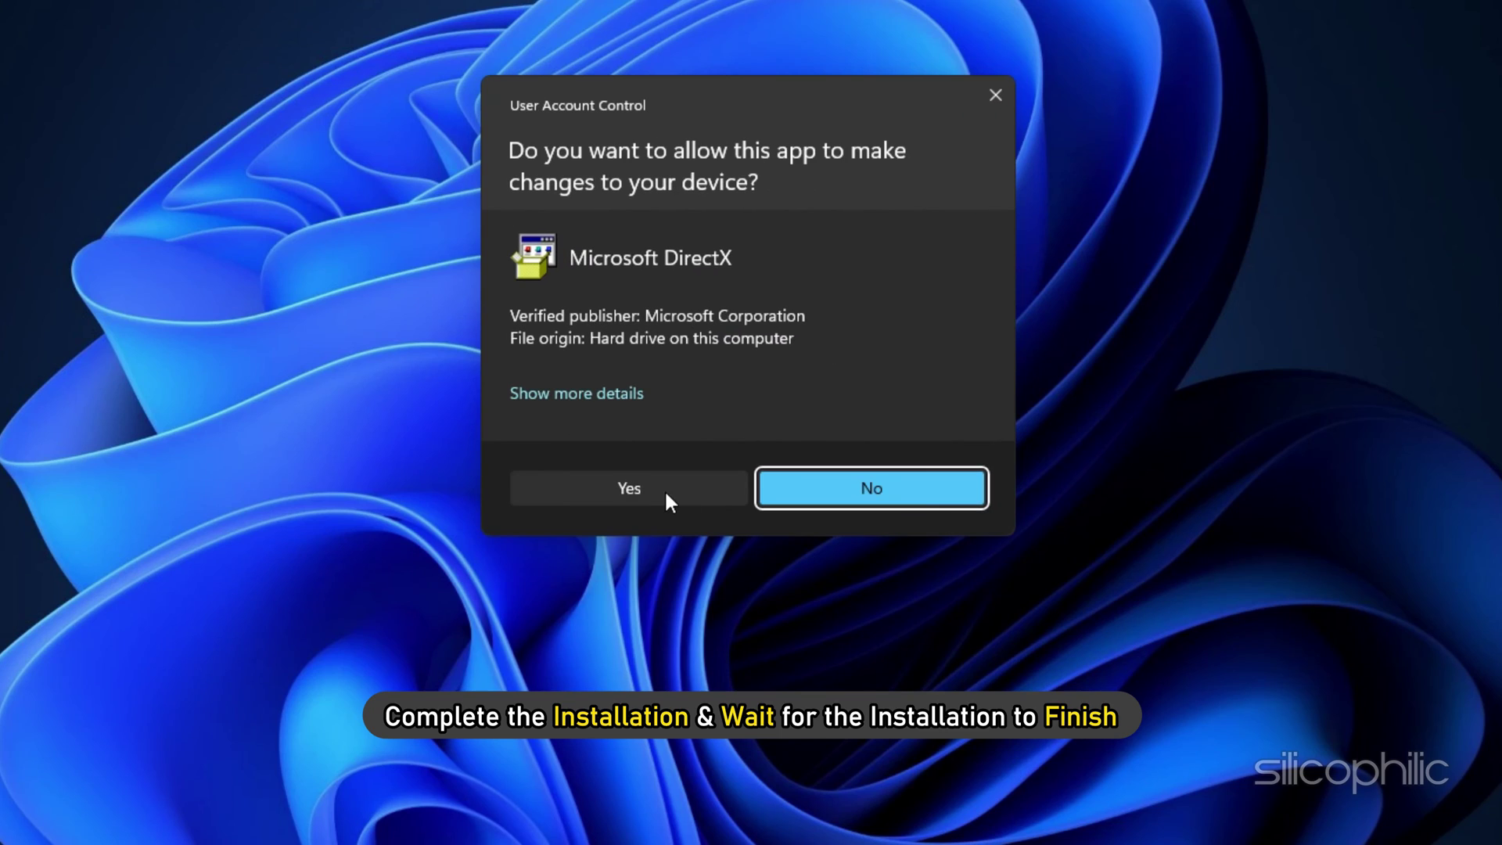
left_click(664, 490)
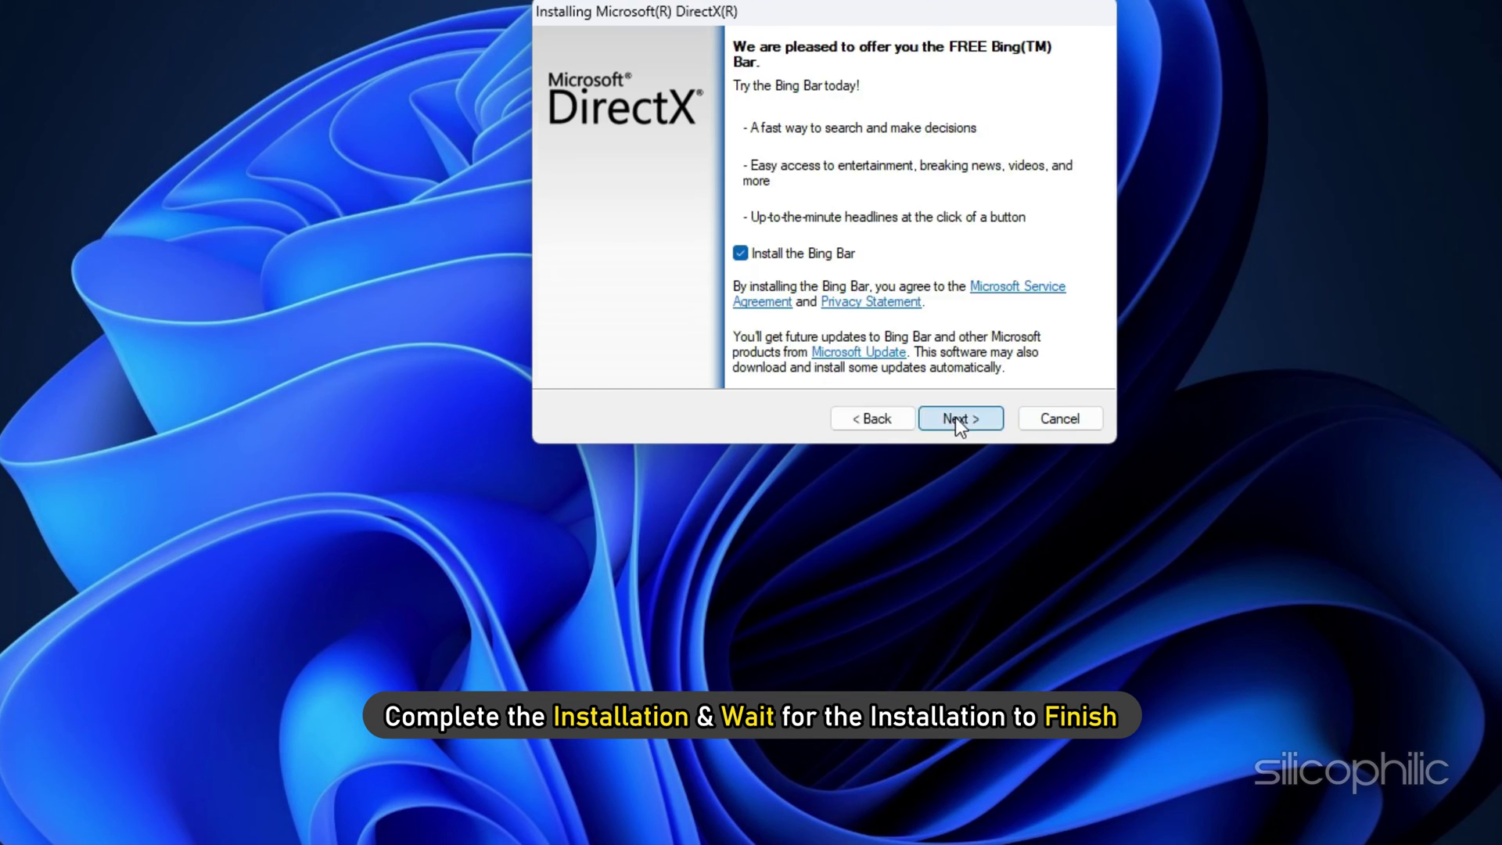
left_click(955, 421)
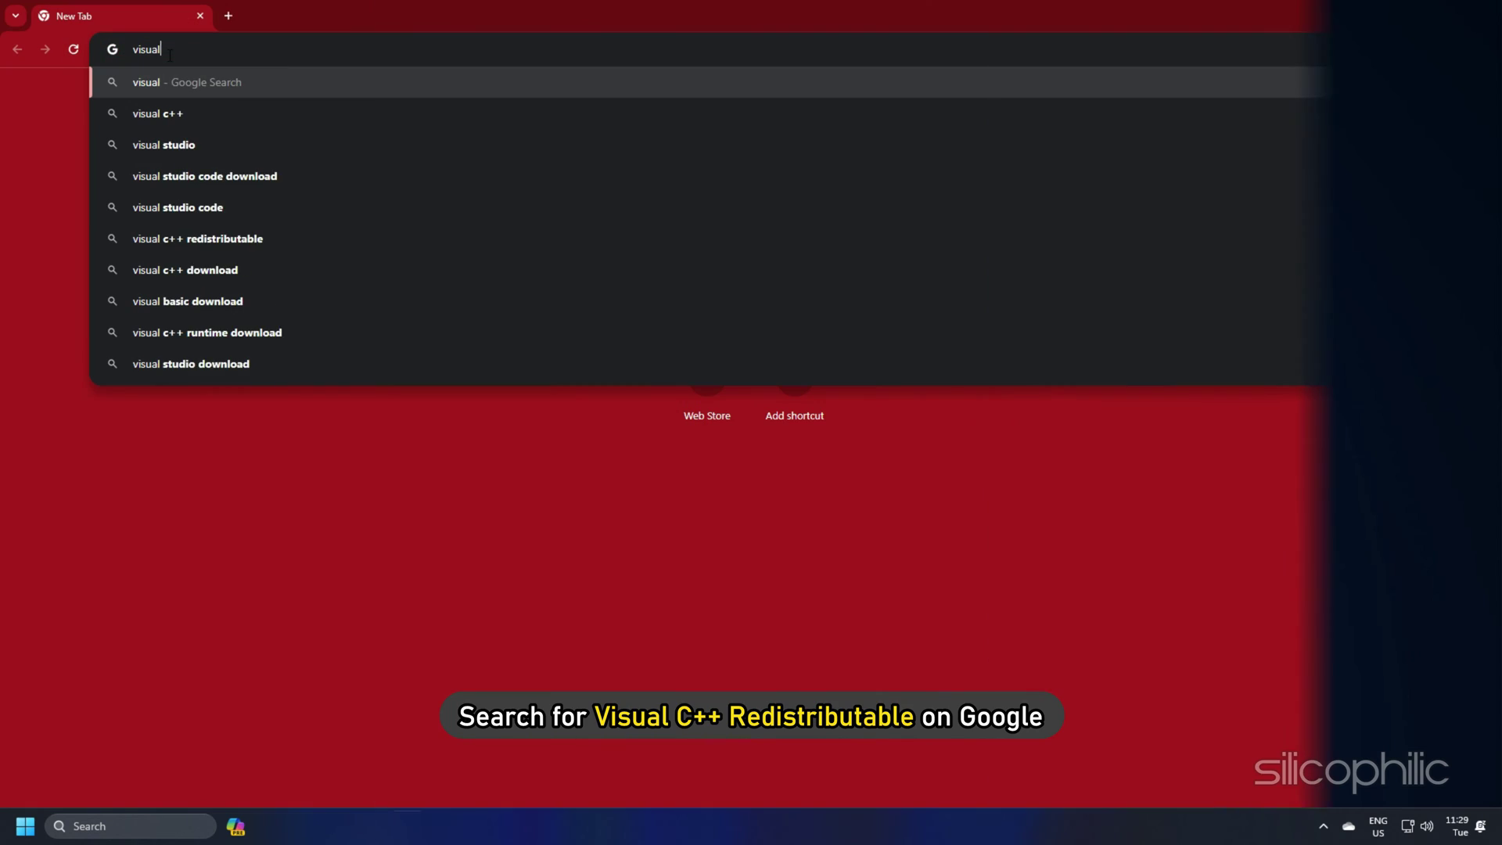
Search 'c++ redistributables' and download vc_redist.x64.exe from Microsoft's supported downloads article.
type("c++ redistr")
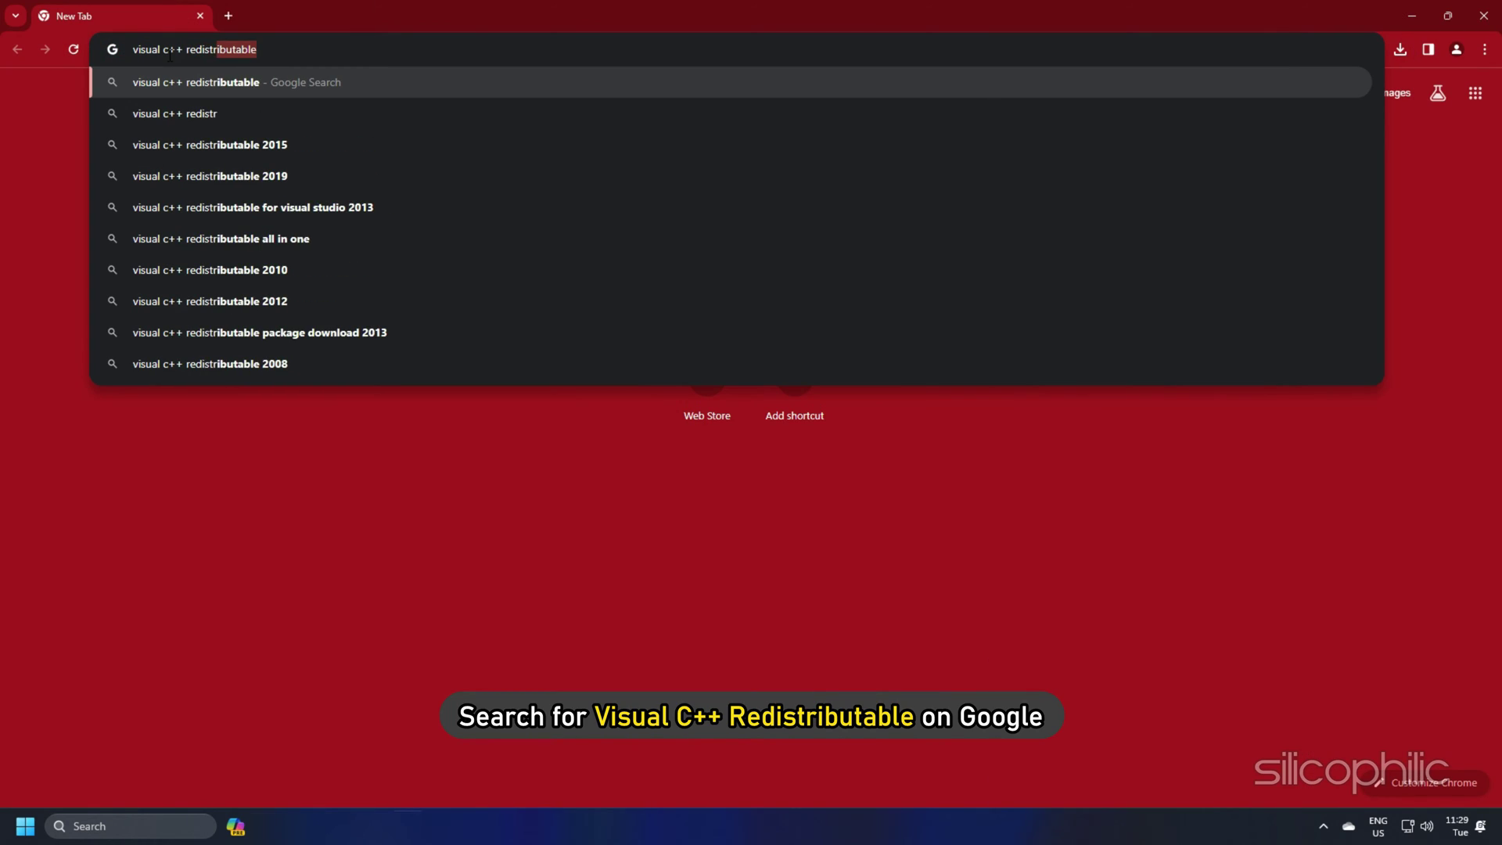
type("ibutables")
key("Return")
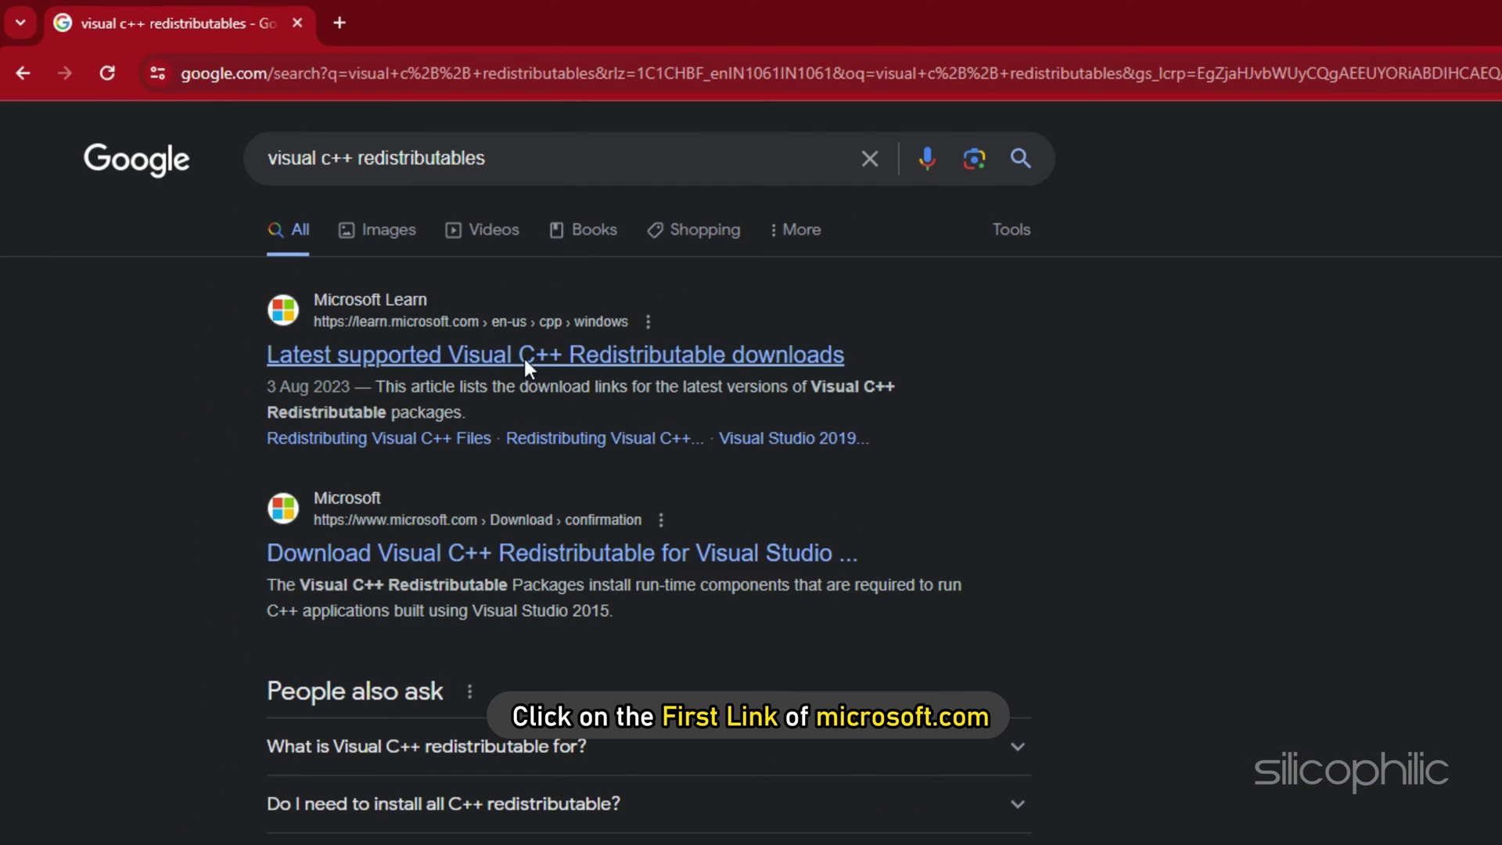
left_click(524, 355)
scroll(704, 548, "down", 5)
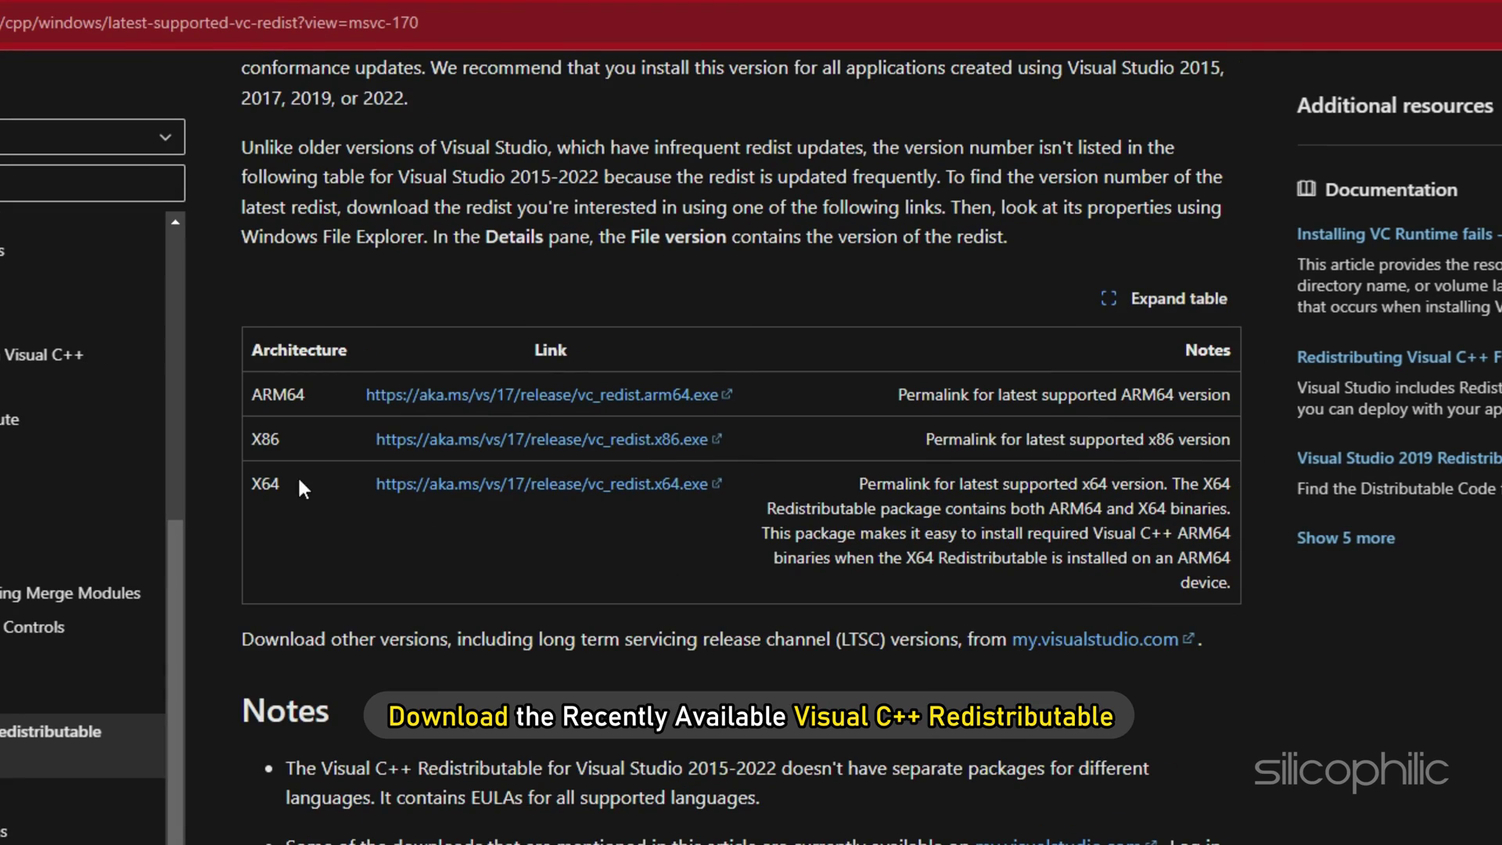
left_click(532, 485)
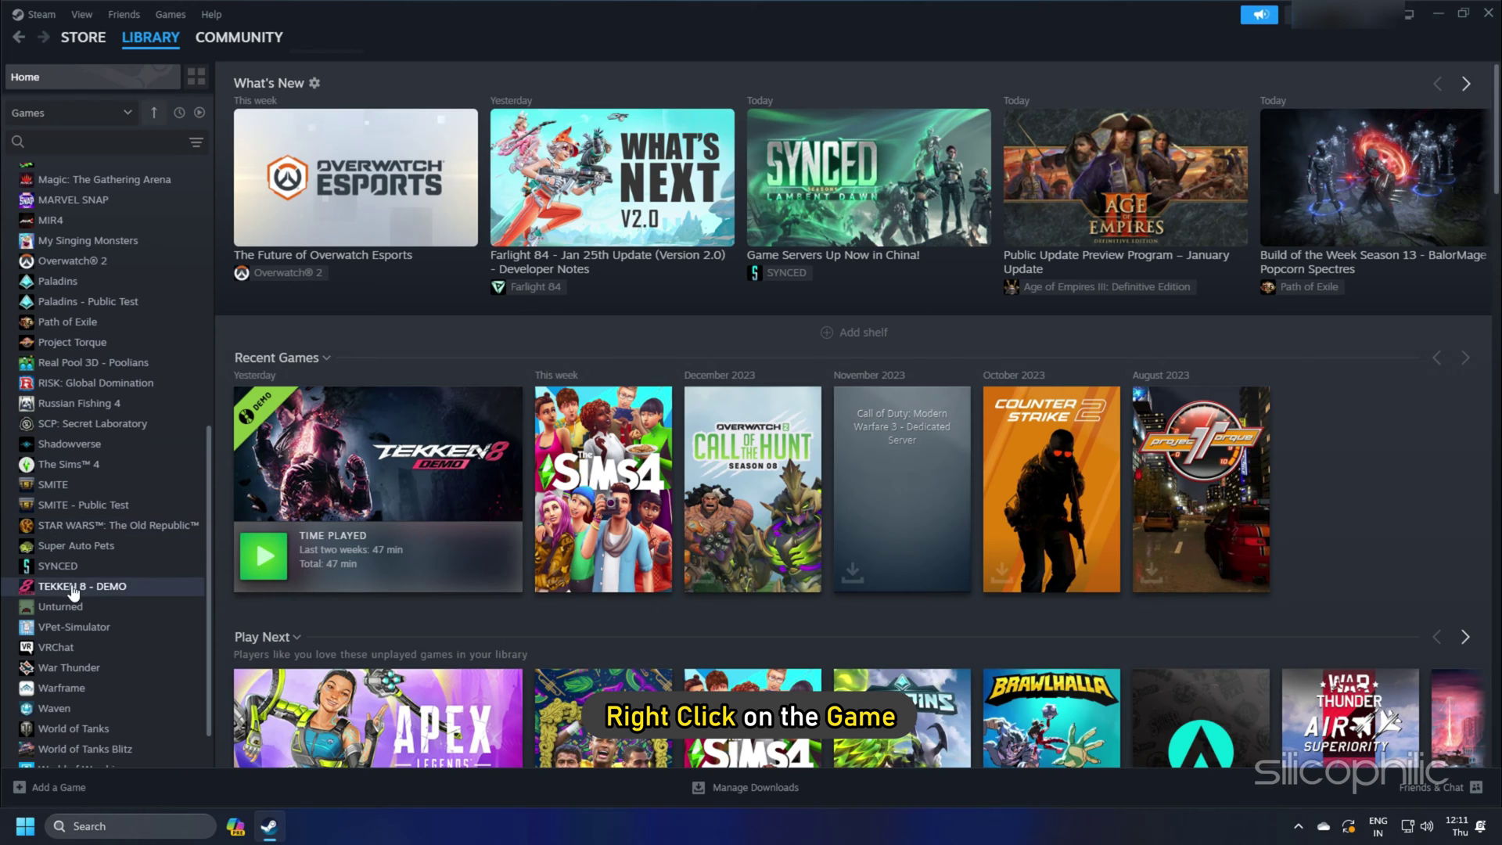
Open TEKKEN 8 - DEMO's install folder in File Explorer from its Steam Installed Files properties.
right_click(71, 588)
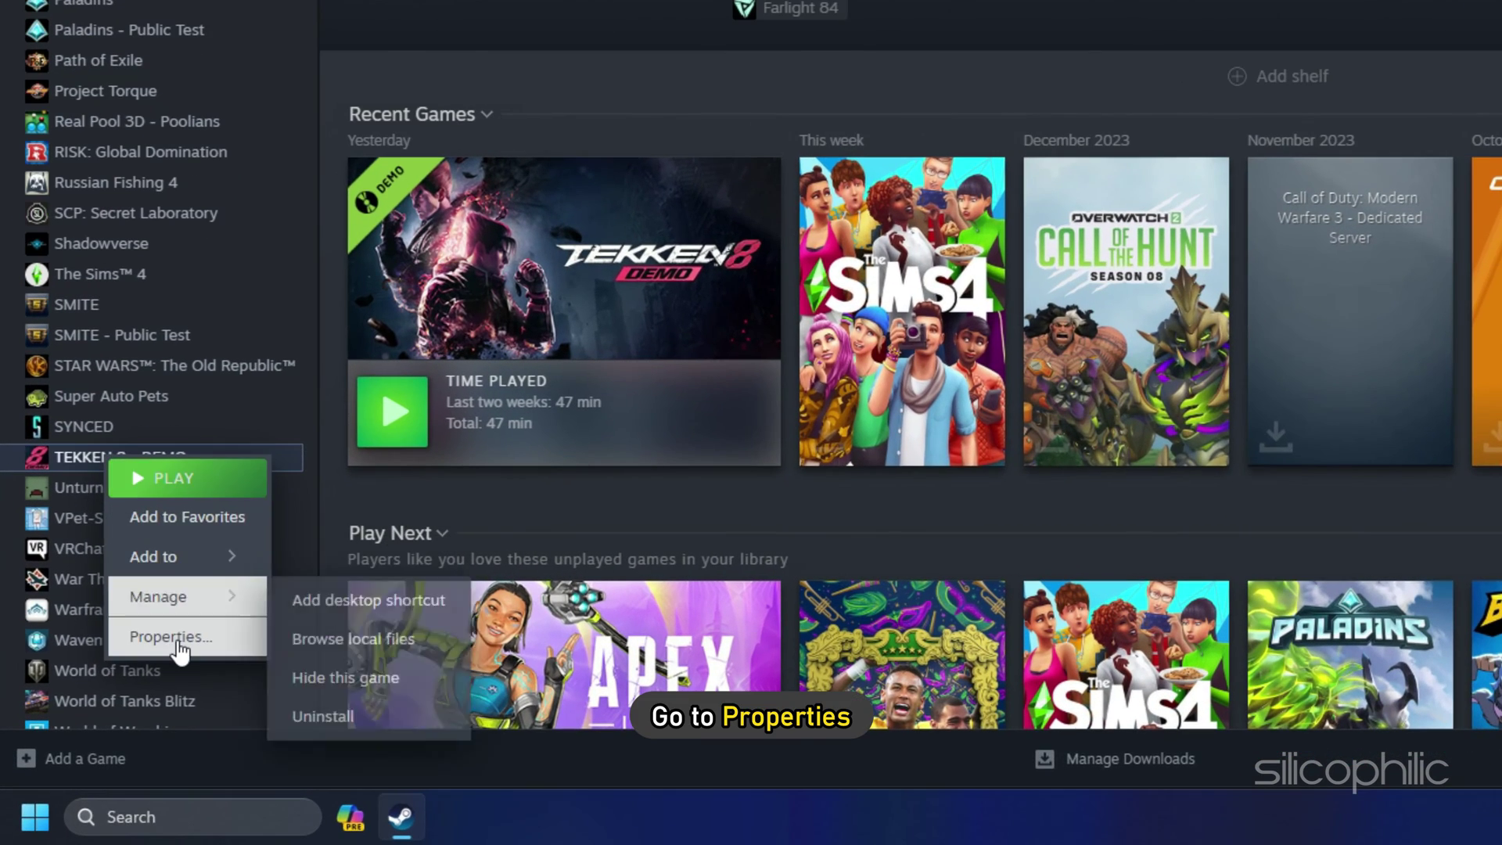
left_click(115, 706)
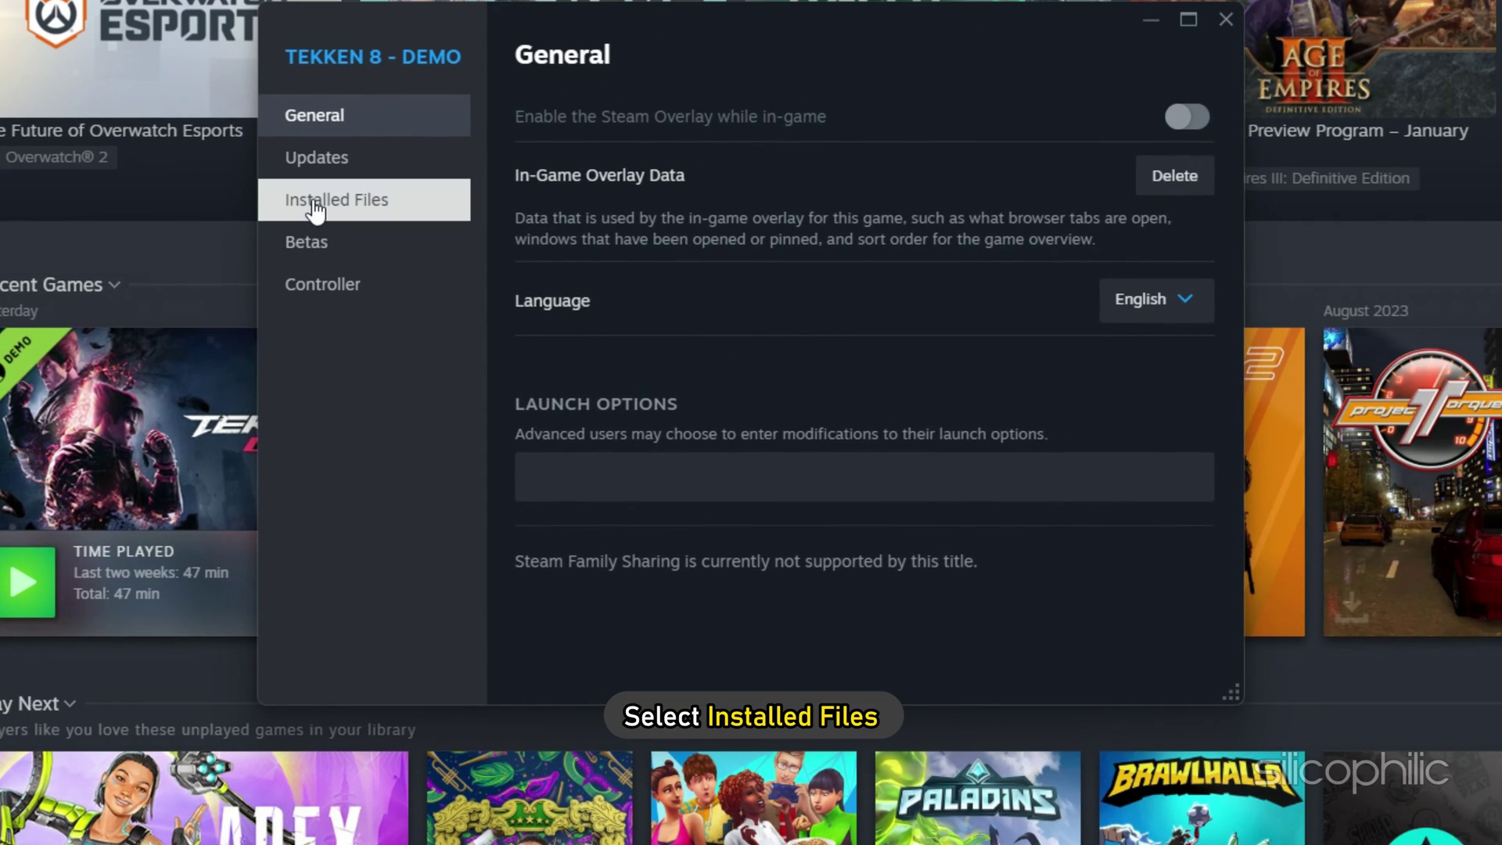
left_click(410, 165)
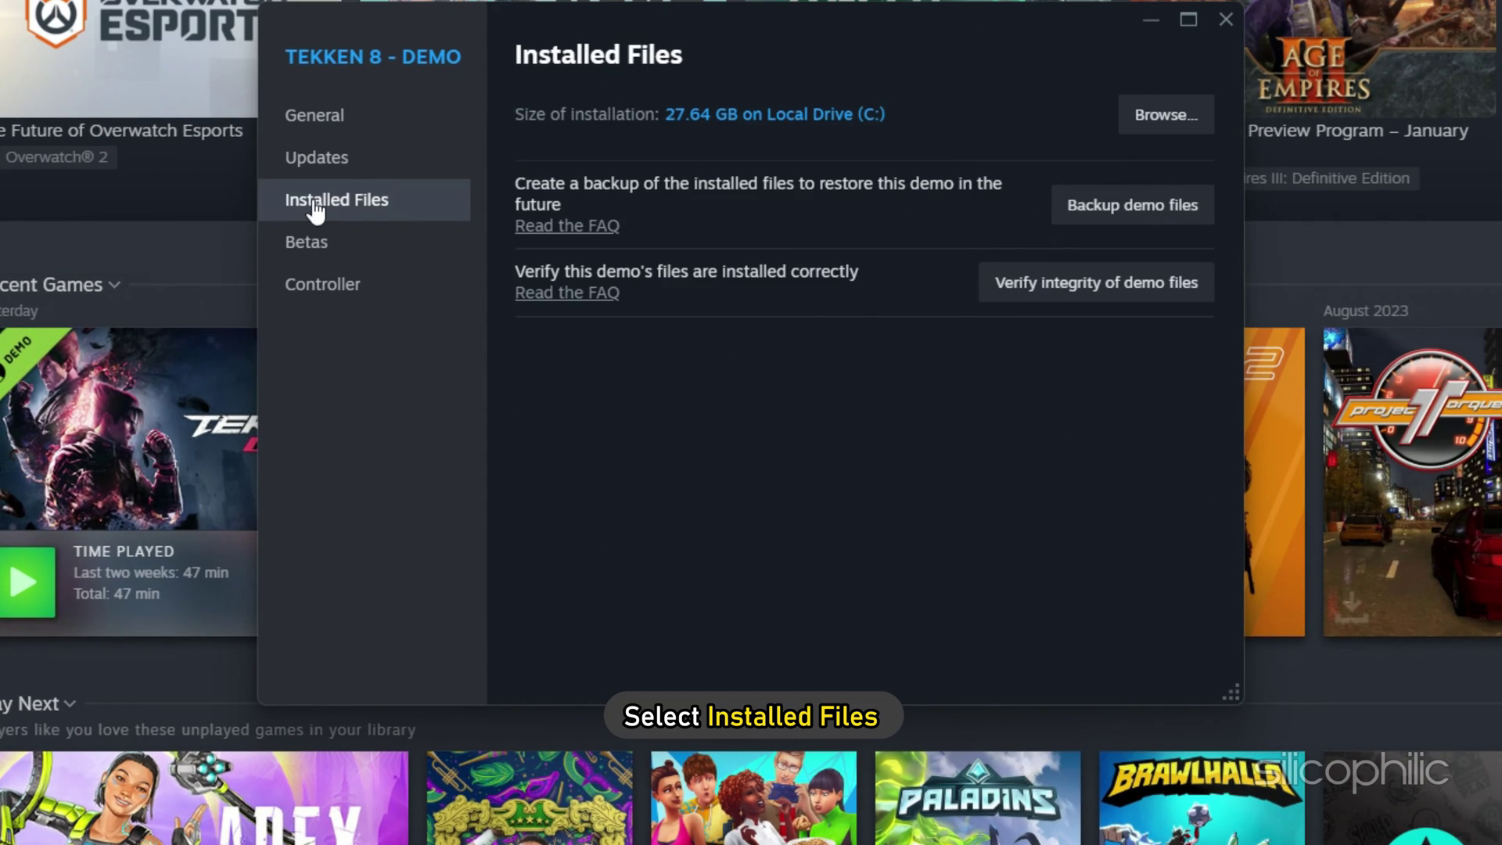
left_click(1165, 115)
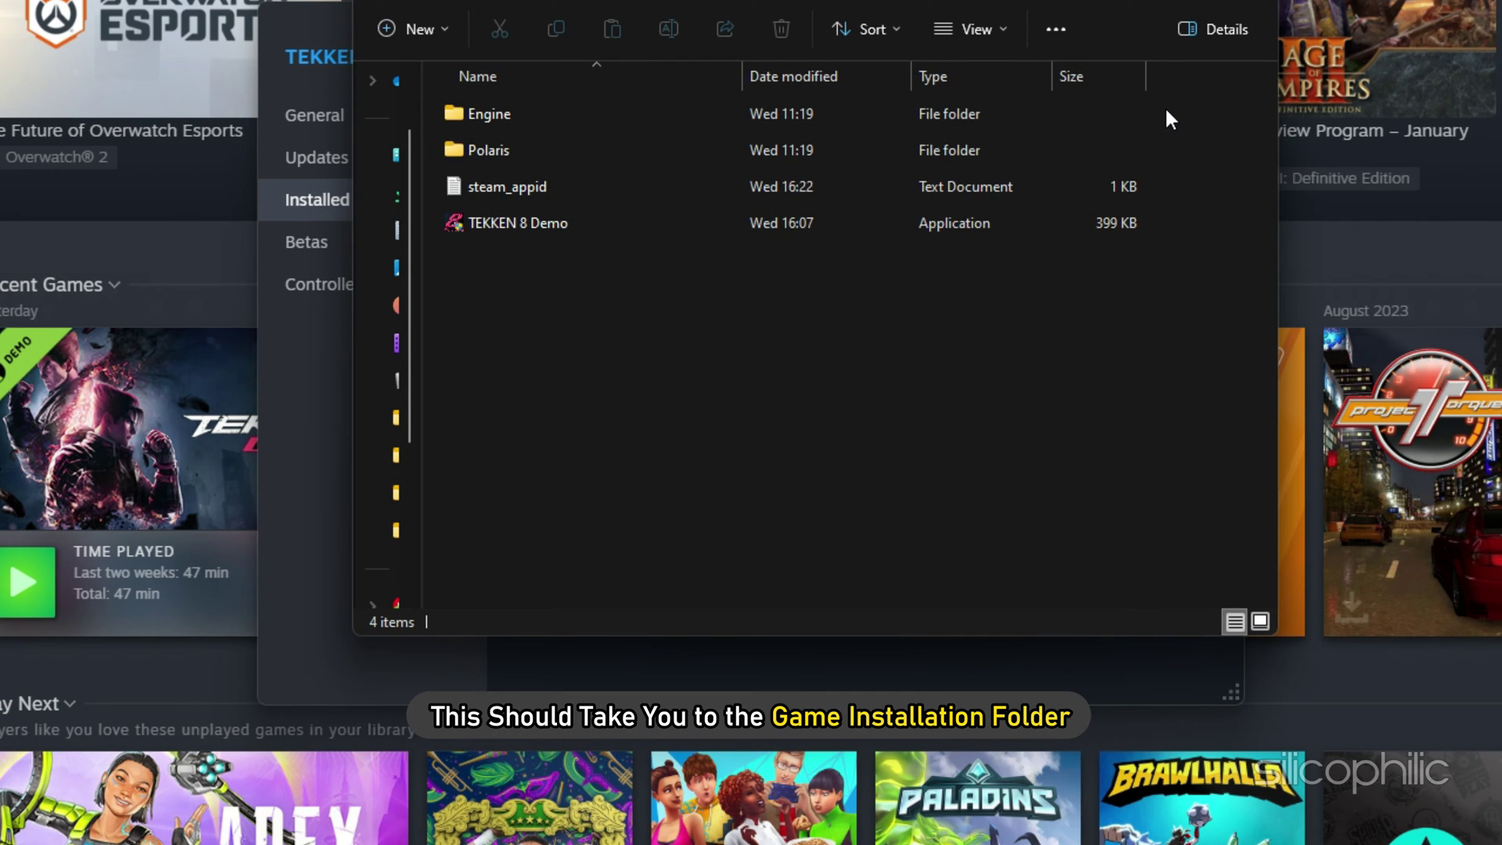
right_click(466, 221)
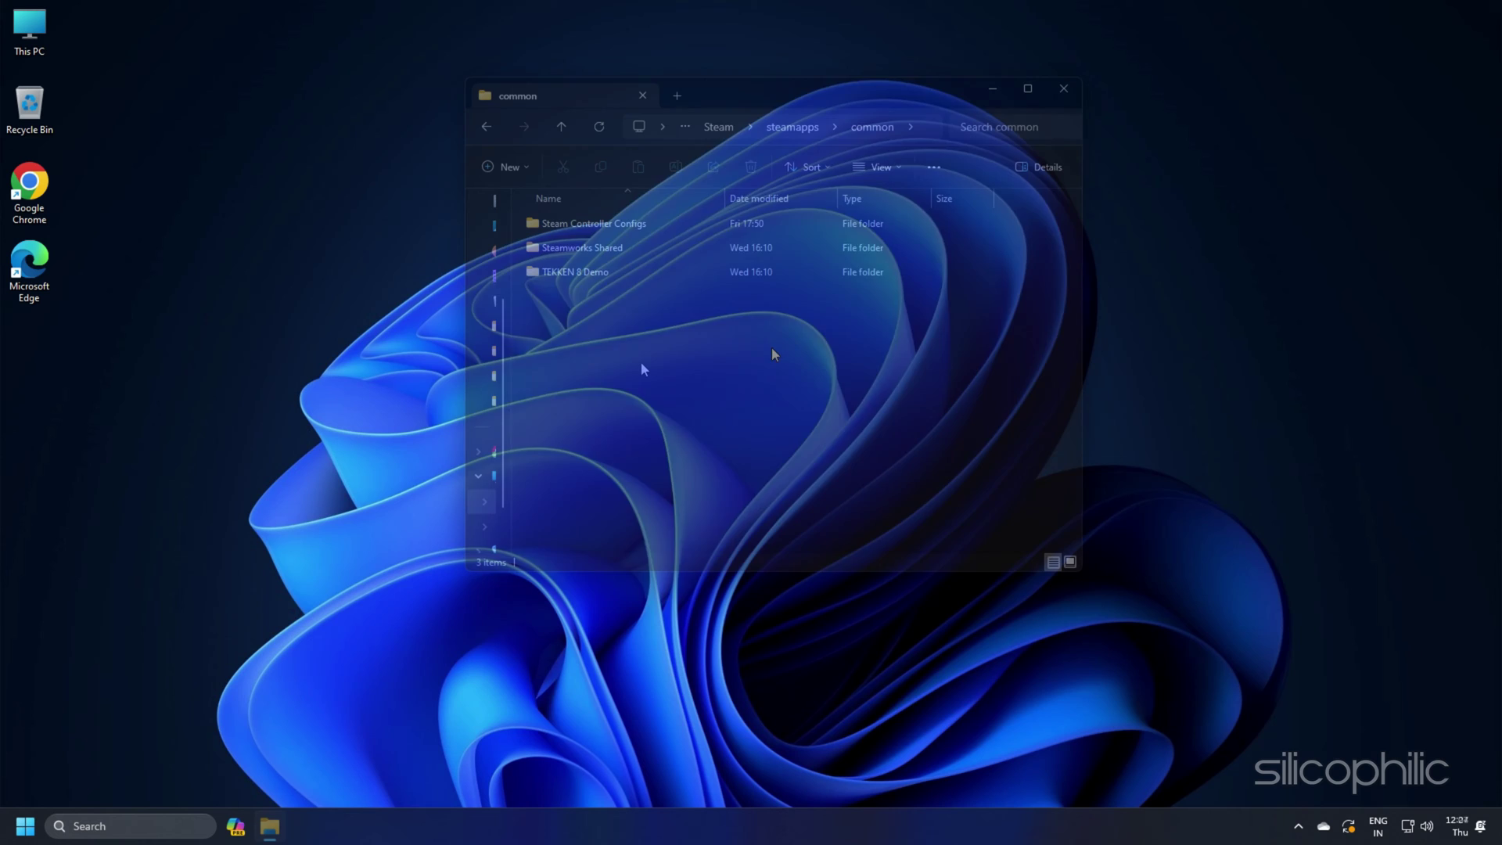
Set the TEKKEN 8 Demo executable to always run as administrator.
double_click(558, 272)
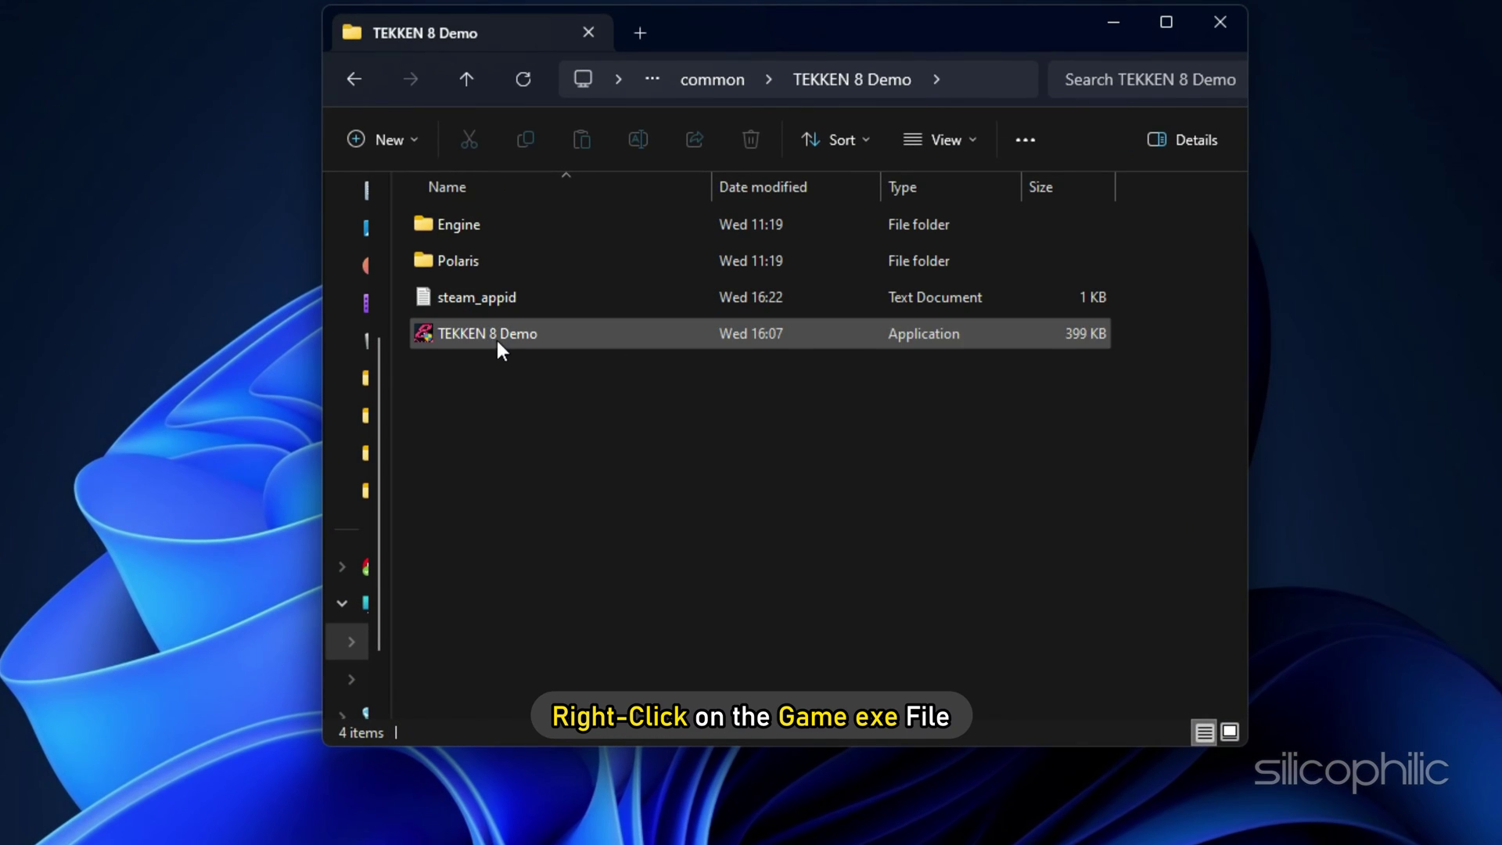
right_click(474, 318)
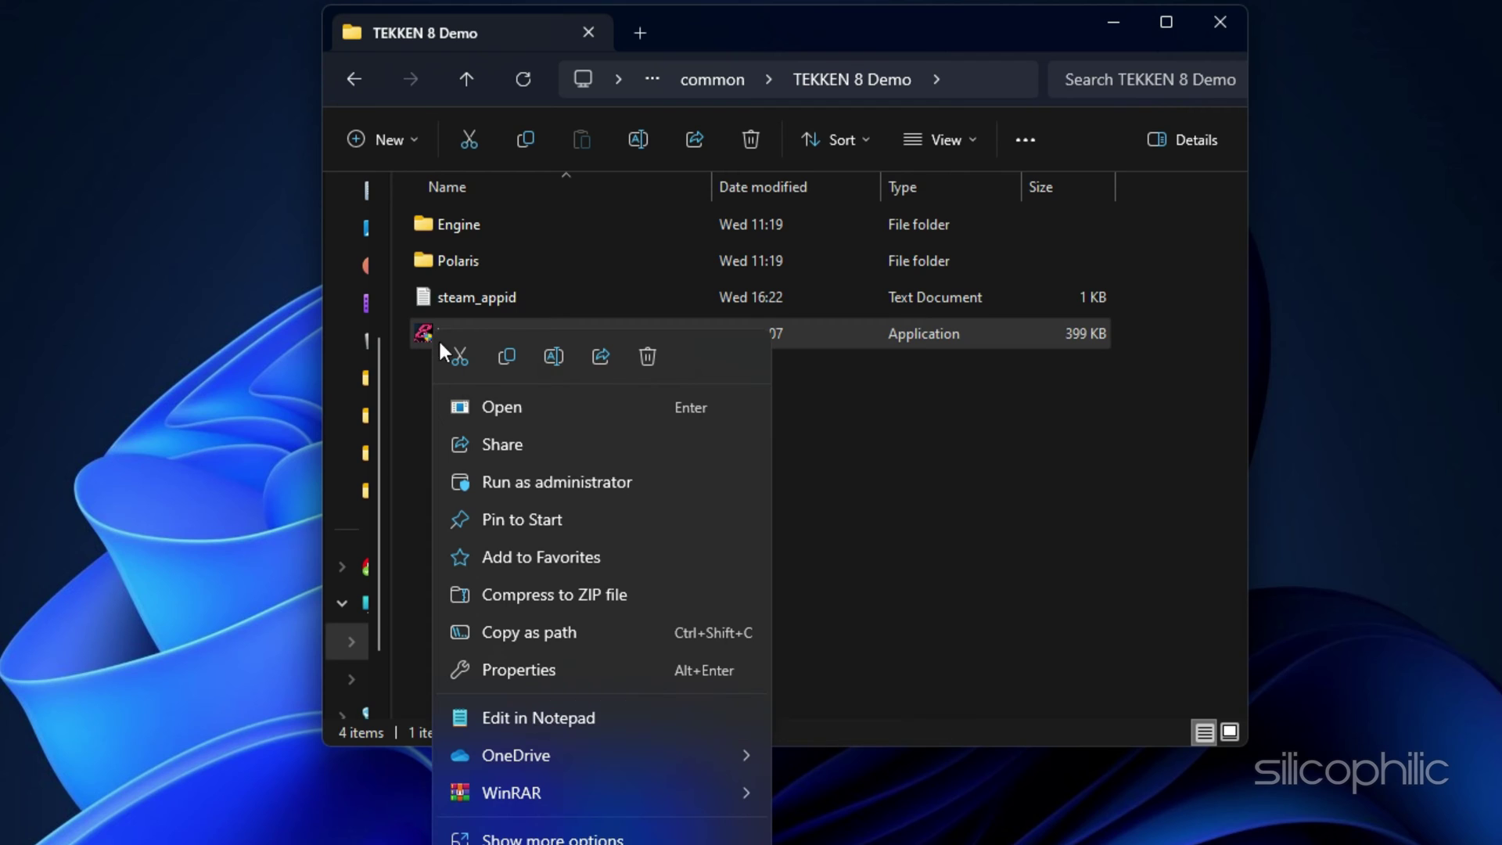
left_click(519, 669)
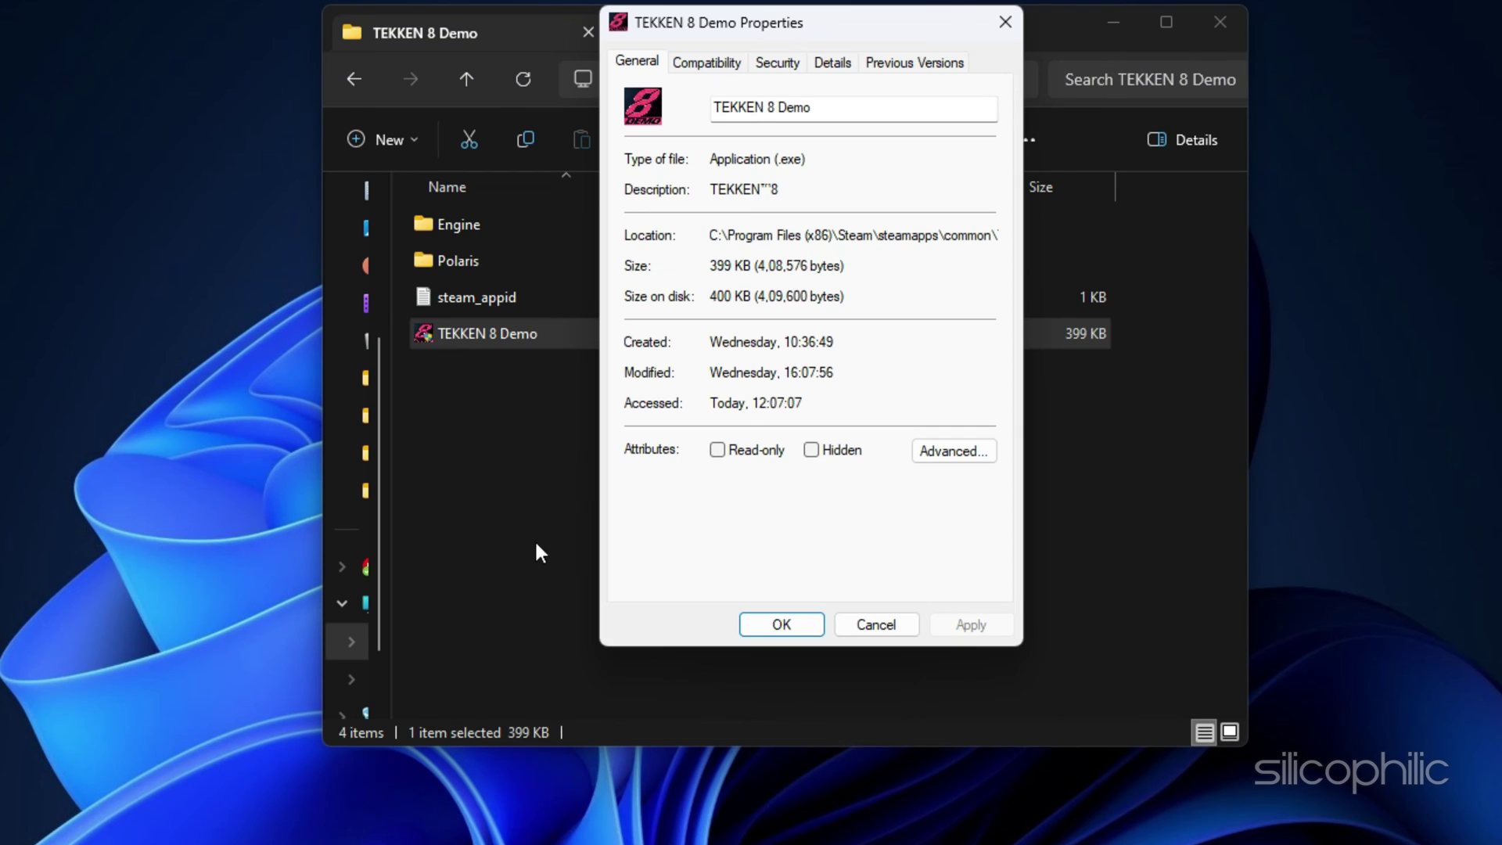
left_click(707, 62)
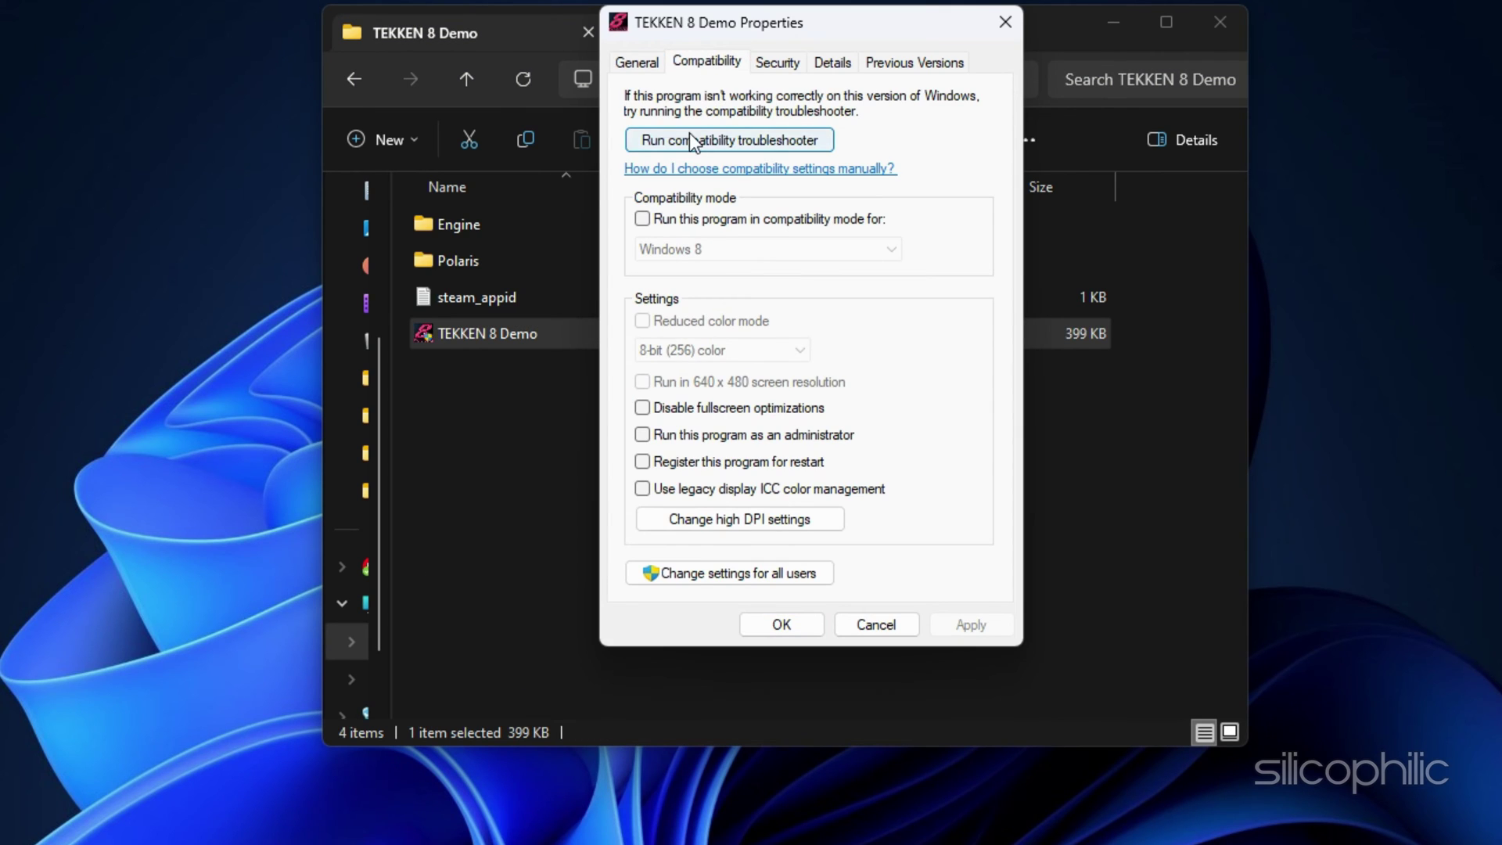
left_click(642, 439)
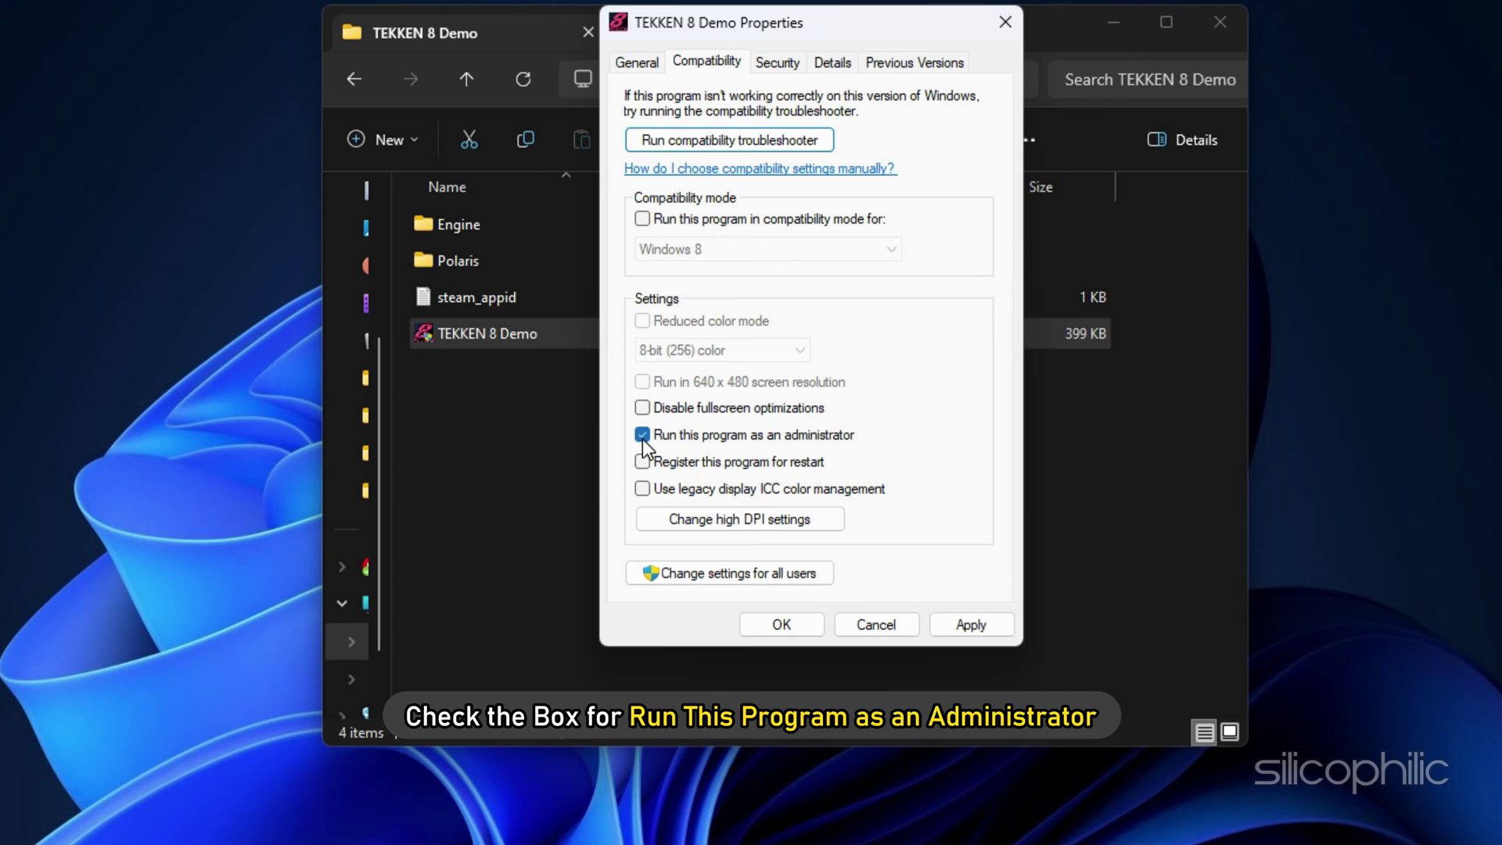
left_click(987, 629)
left_click(784, 623)
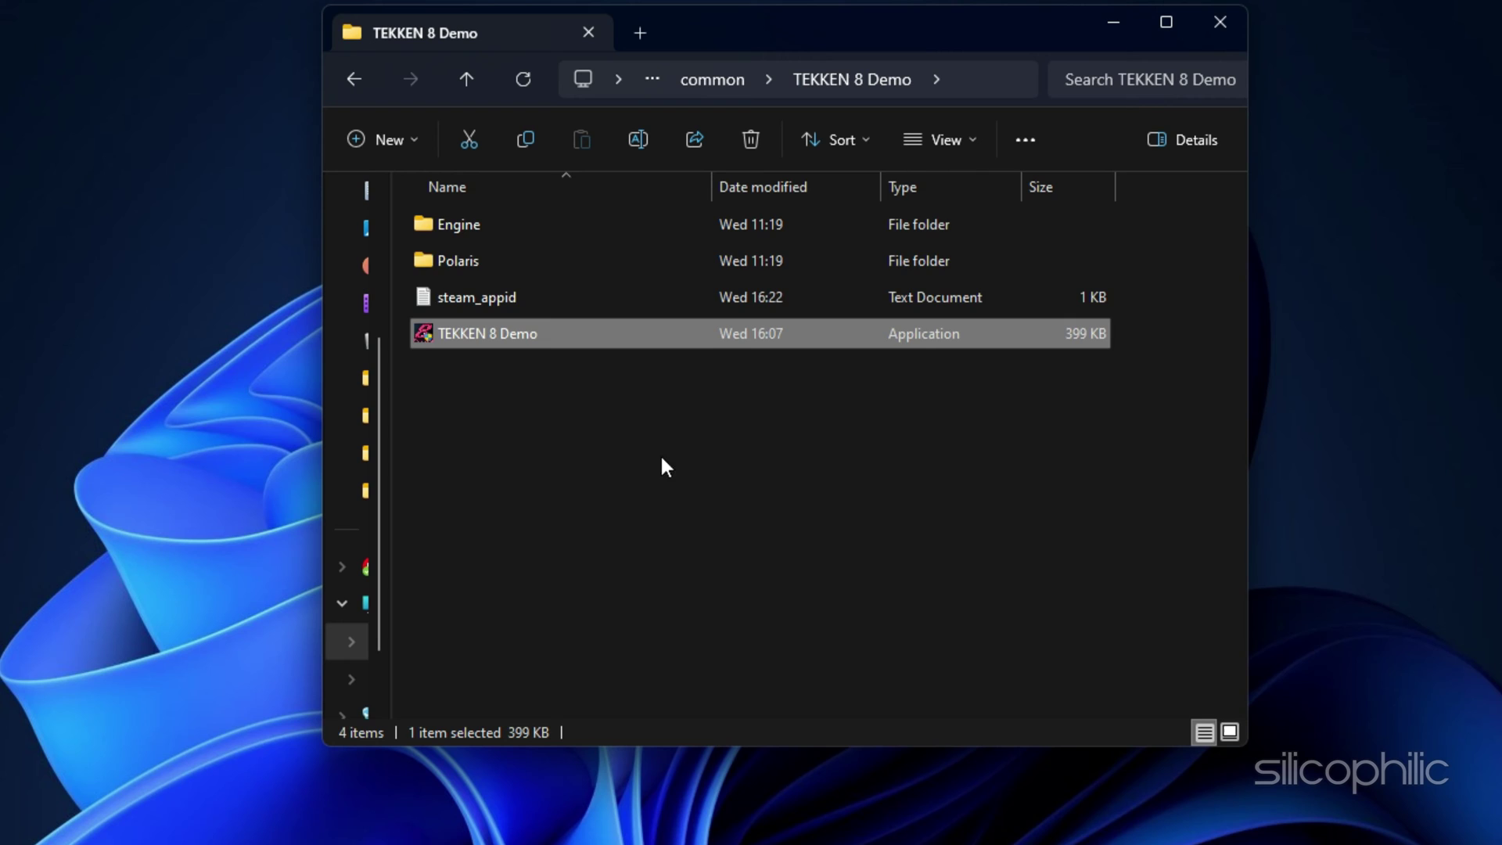
left_click(462, 262)
Make Polaris-Win64-Shipping in Polaris\Binaries\Win64 always run as administrator.
double_click(462, 260)
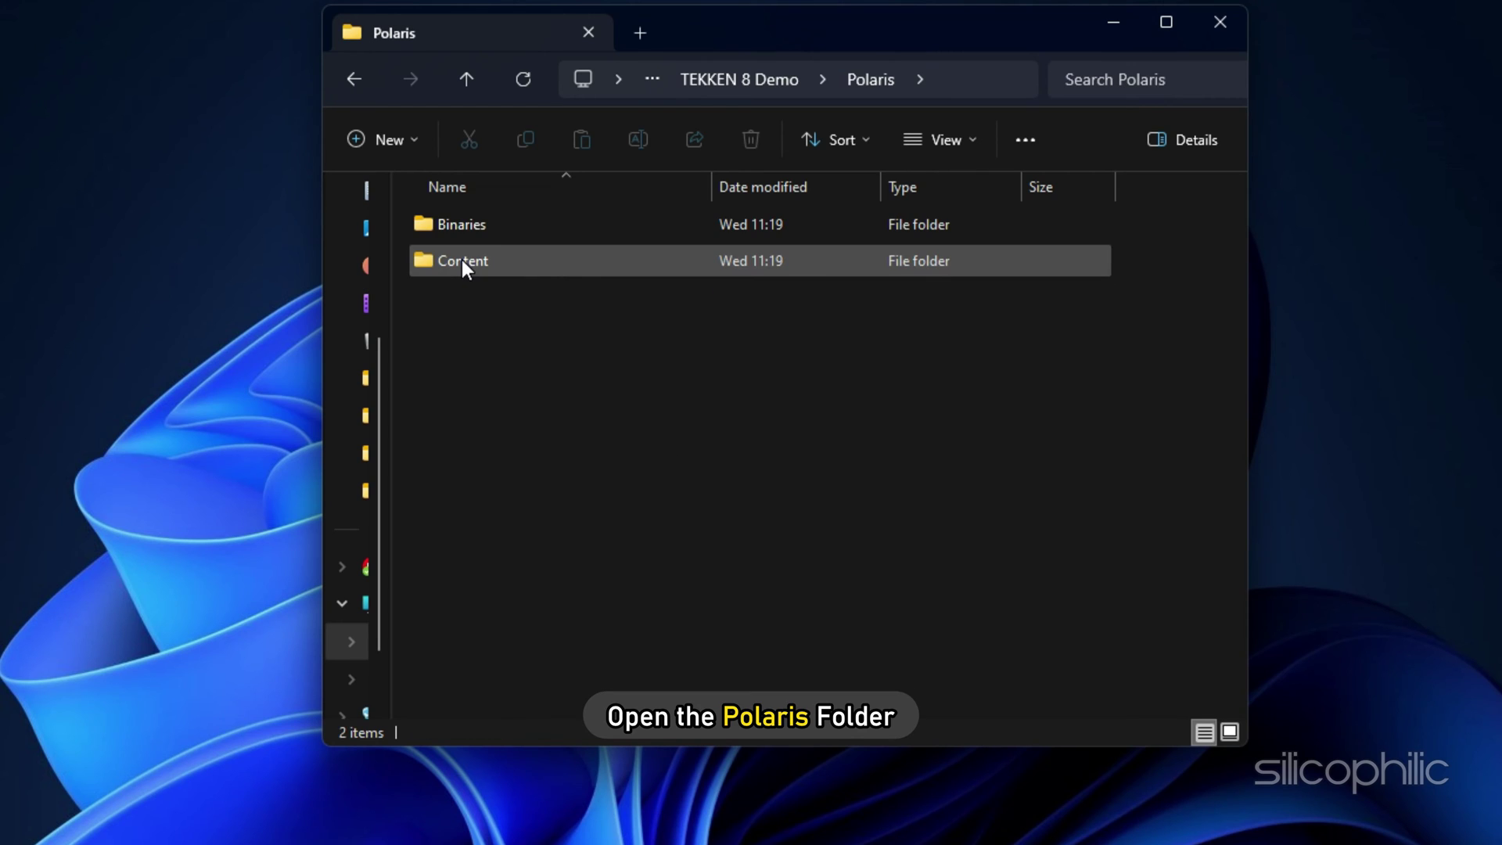
double_click(457, 226)
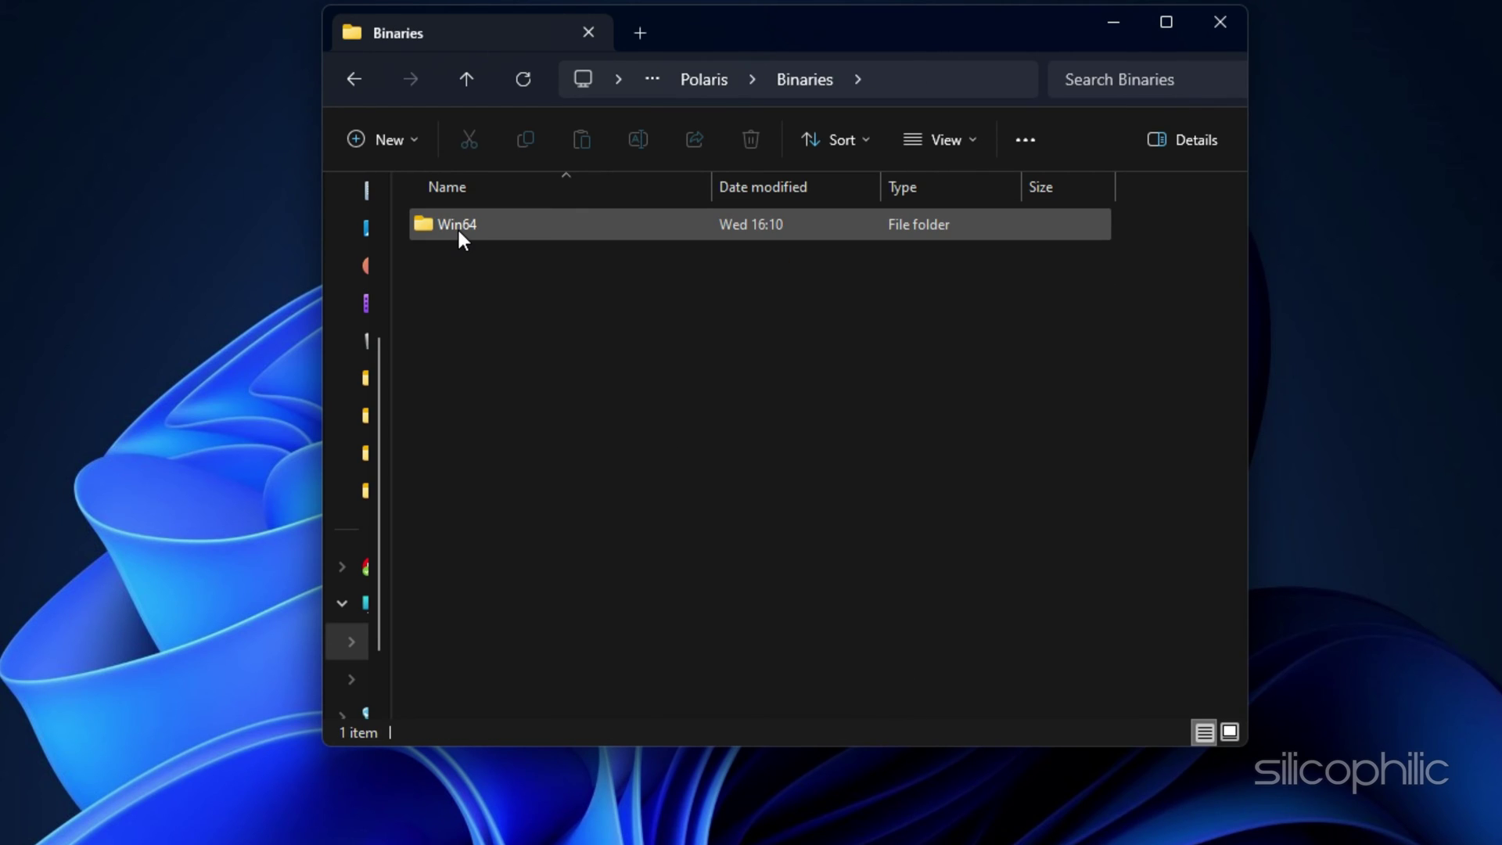
double_click(457, 226)
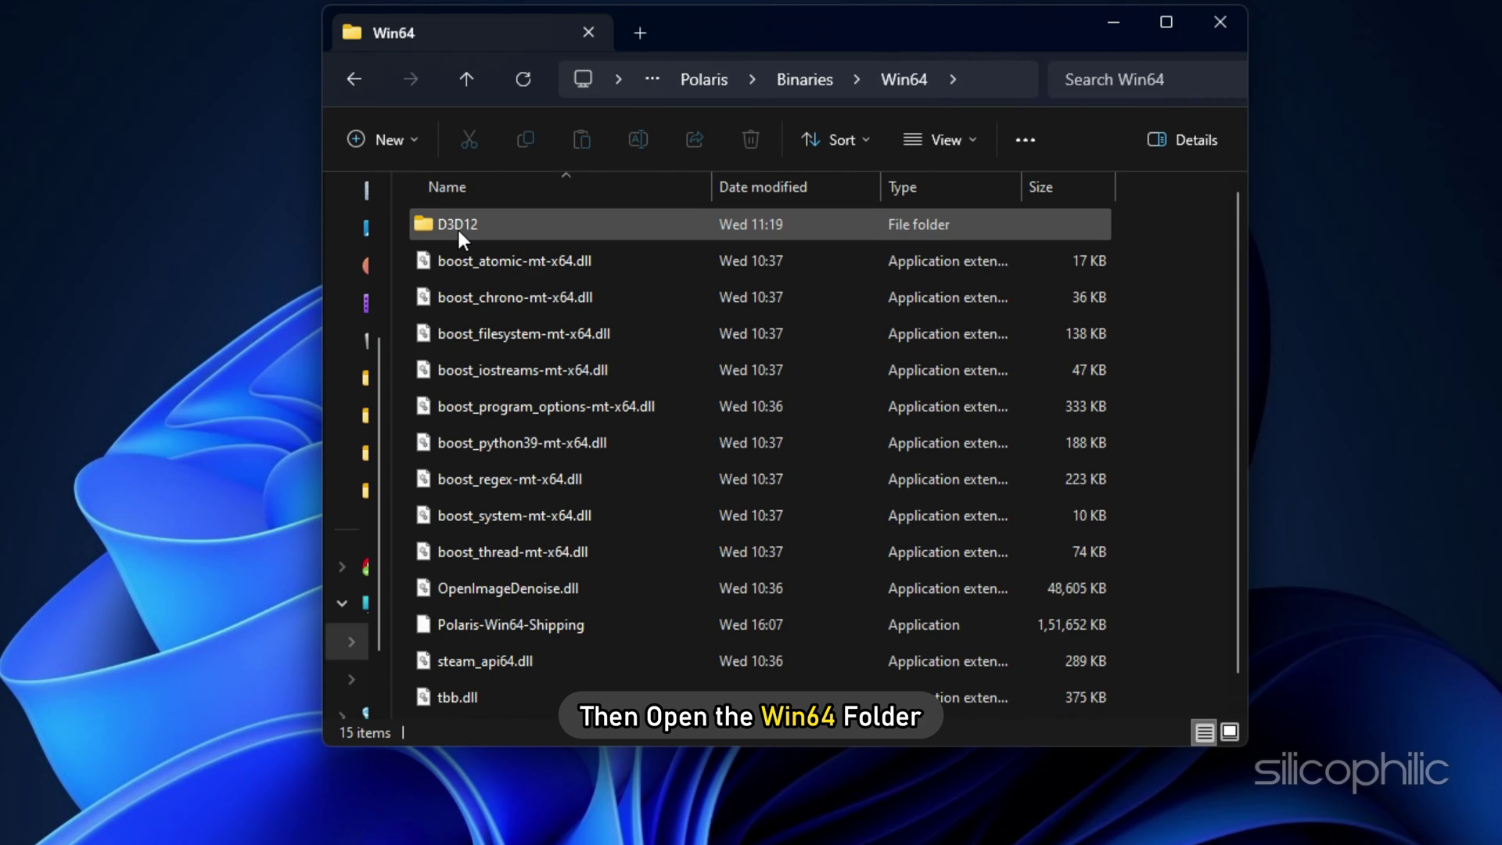
right_click(438, 626)
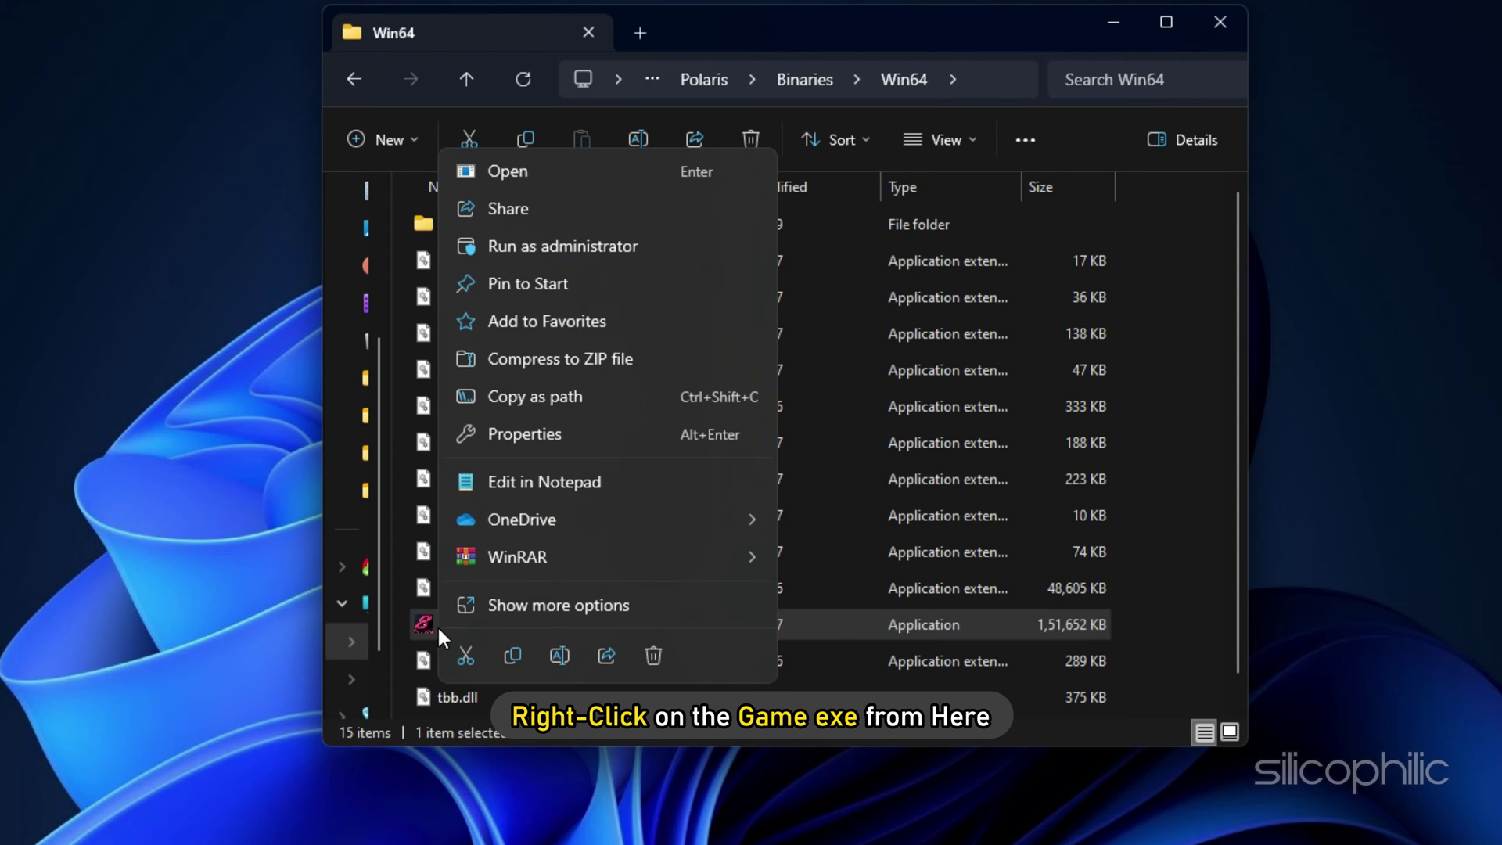
left_click(522, 435)
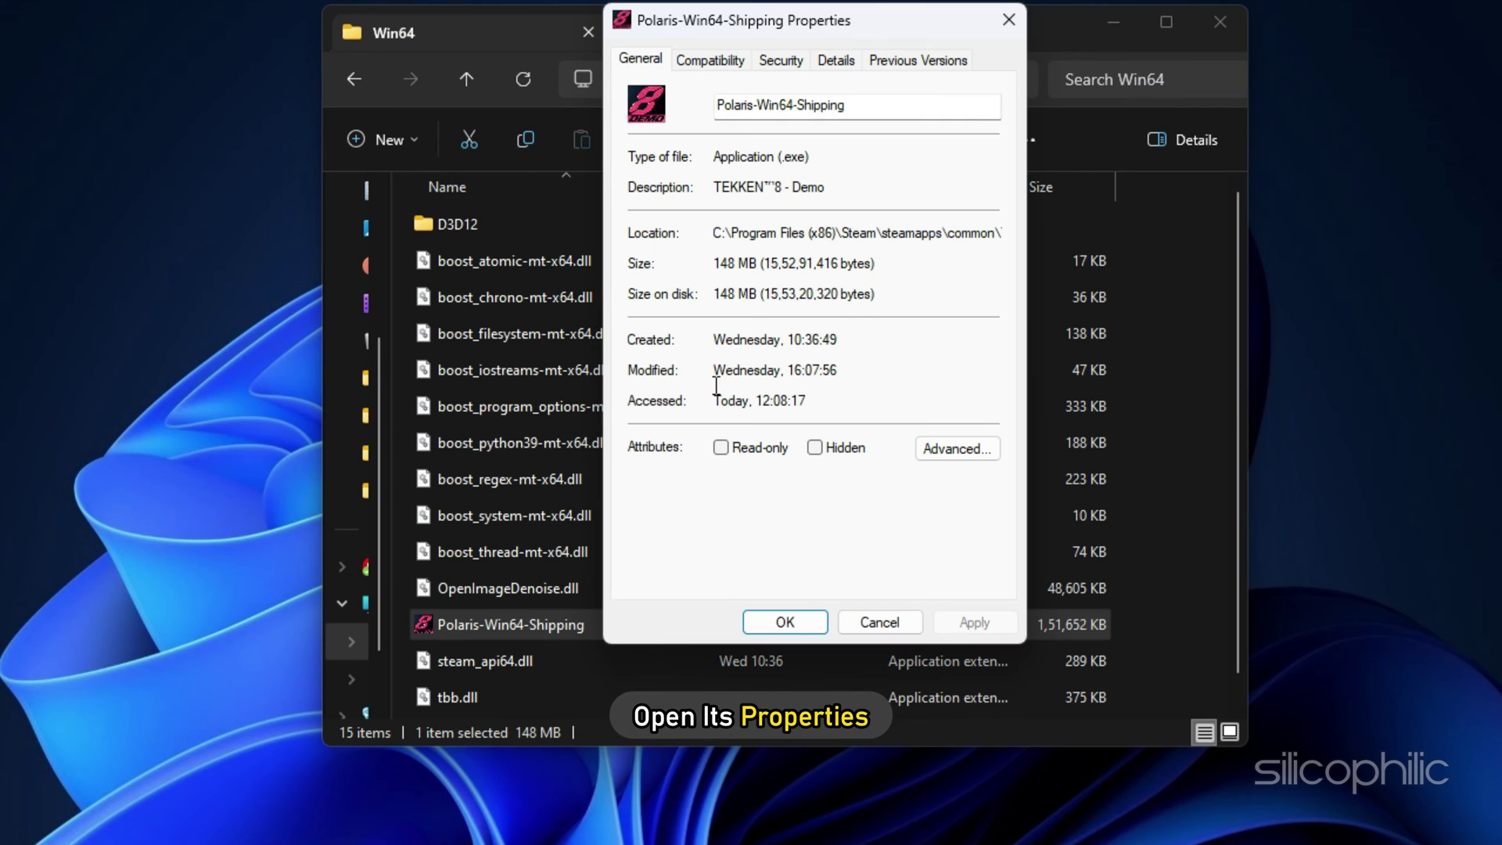
left_click(713, 61)
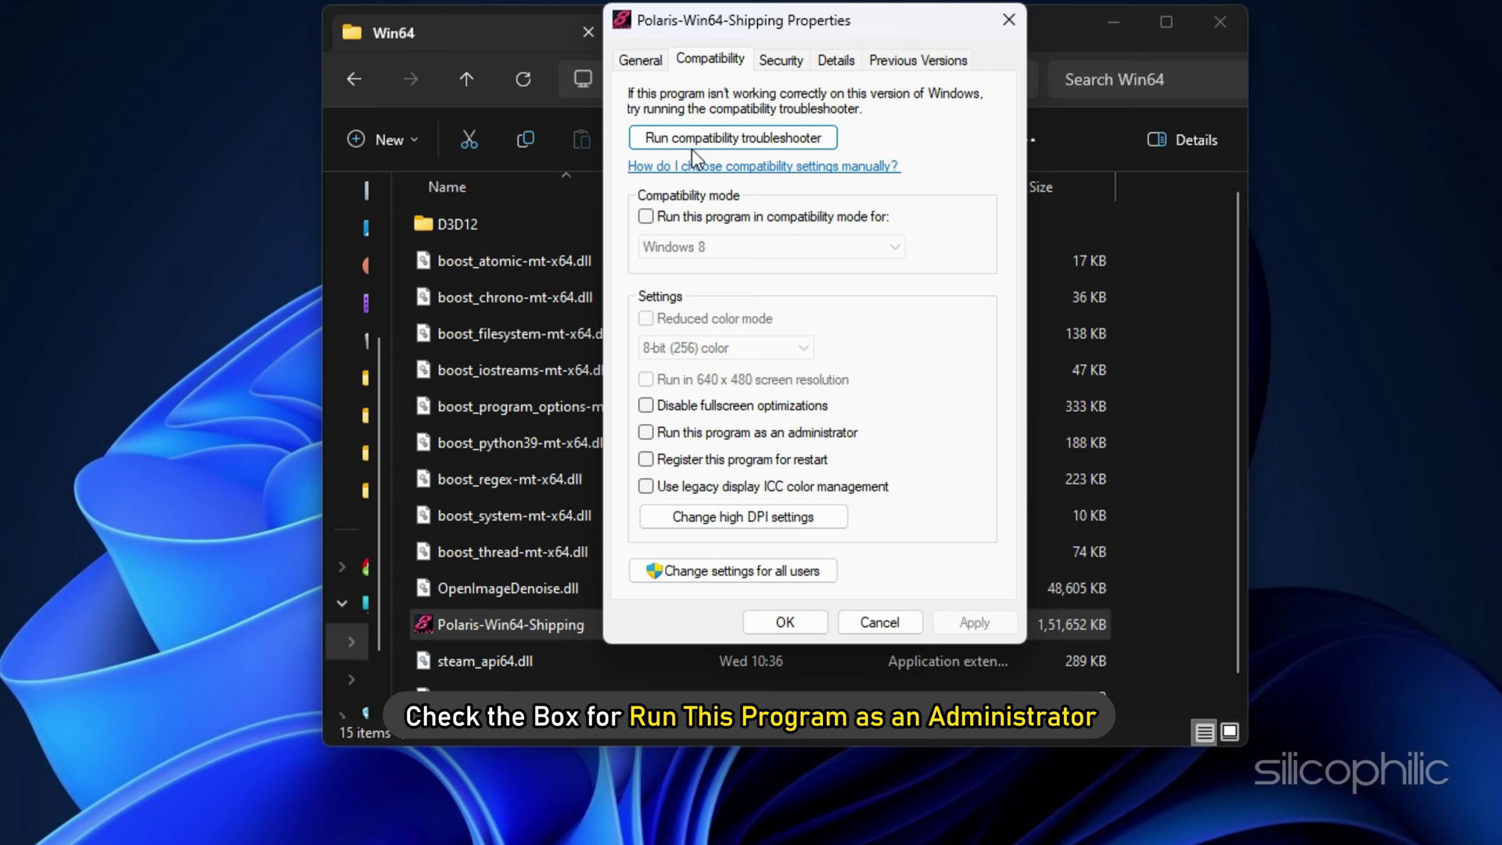
left_click(647, 432)
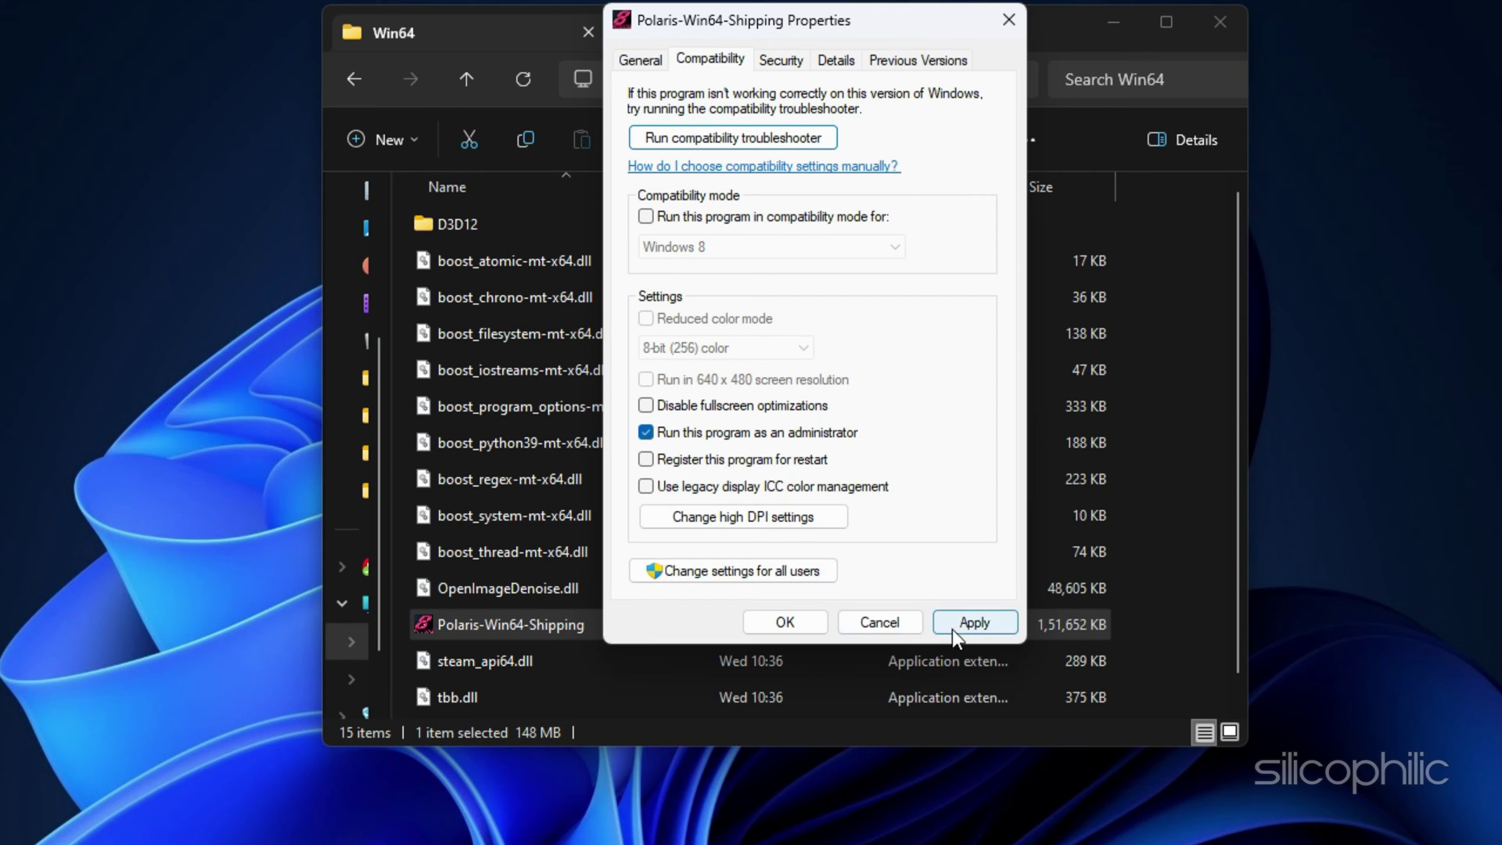
left_click(964, 624)
left_click(787, 620)
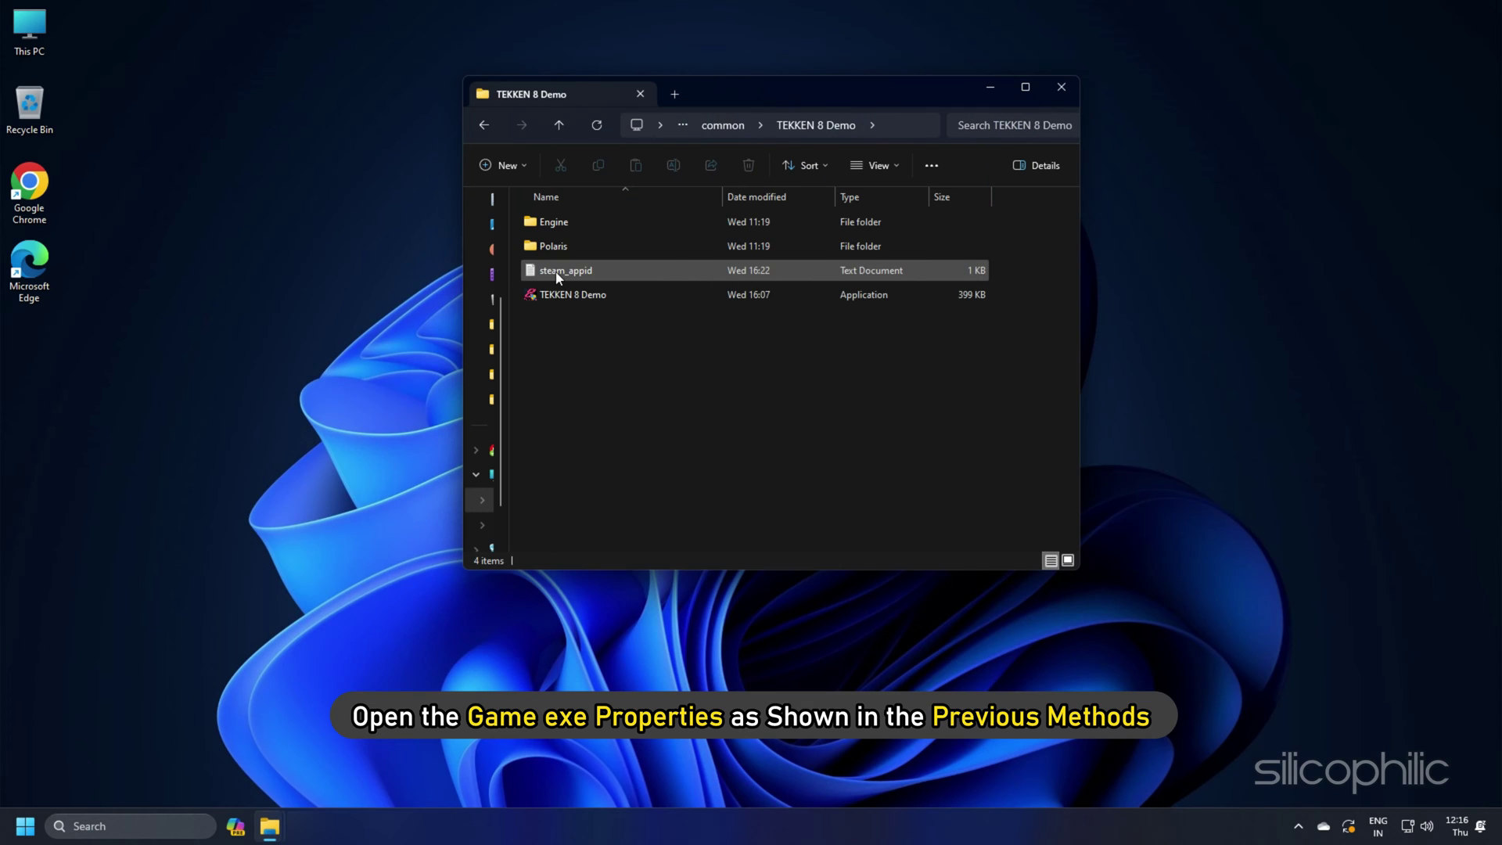
Set the TEKKEN 8 Demo executable to run in Windows 8 compatibility mode.
right_click(553, 296)
left_click(636, 523)
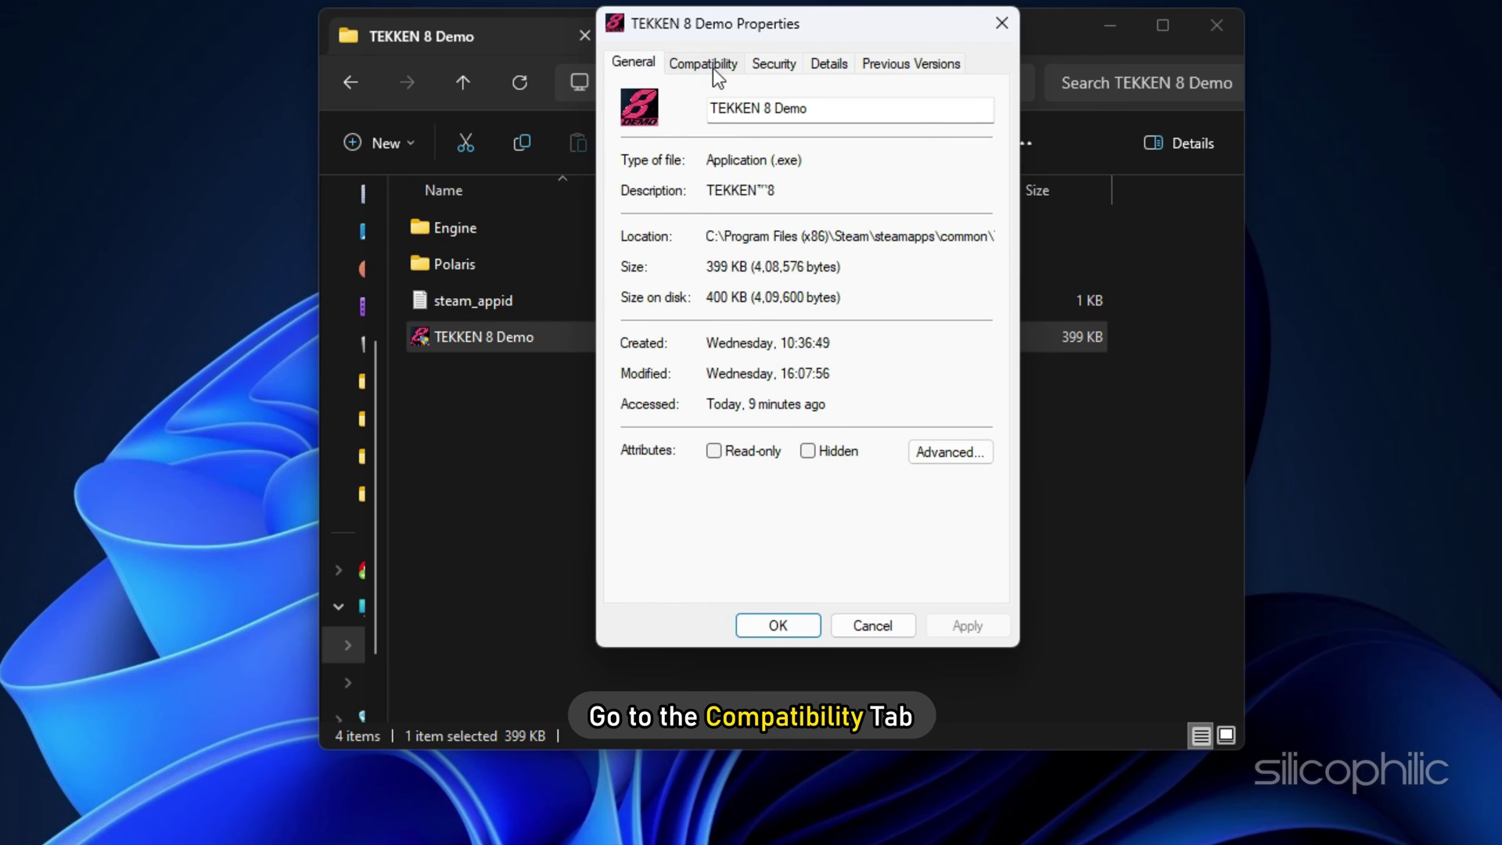
left_click(712, 68)
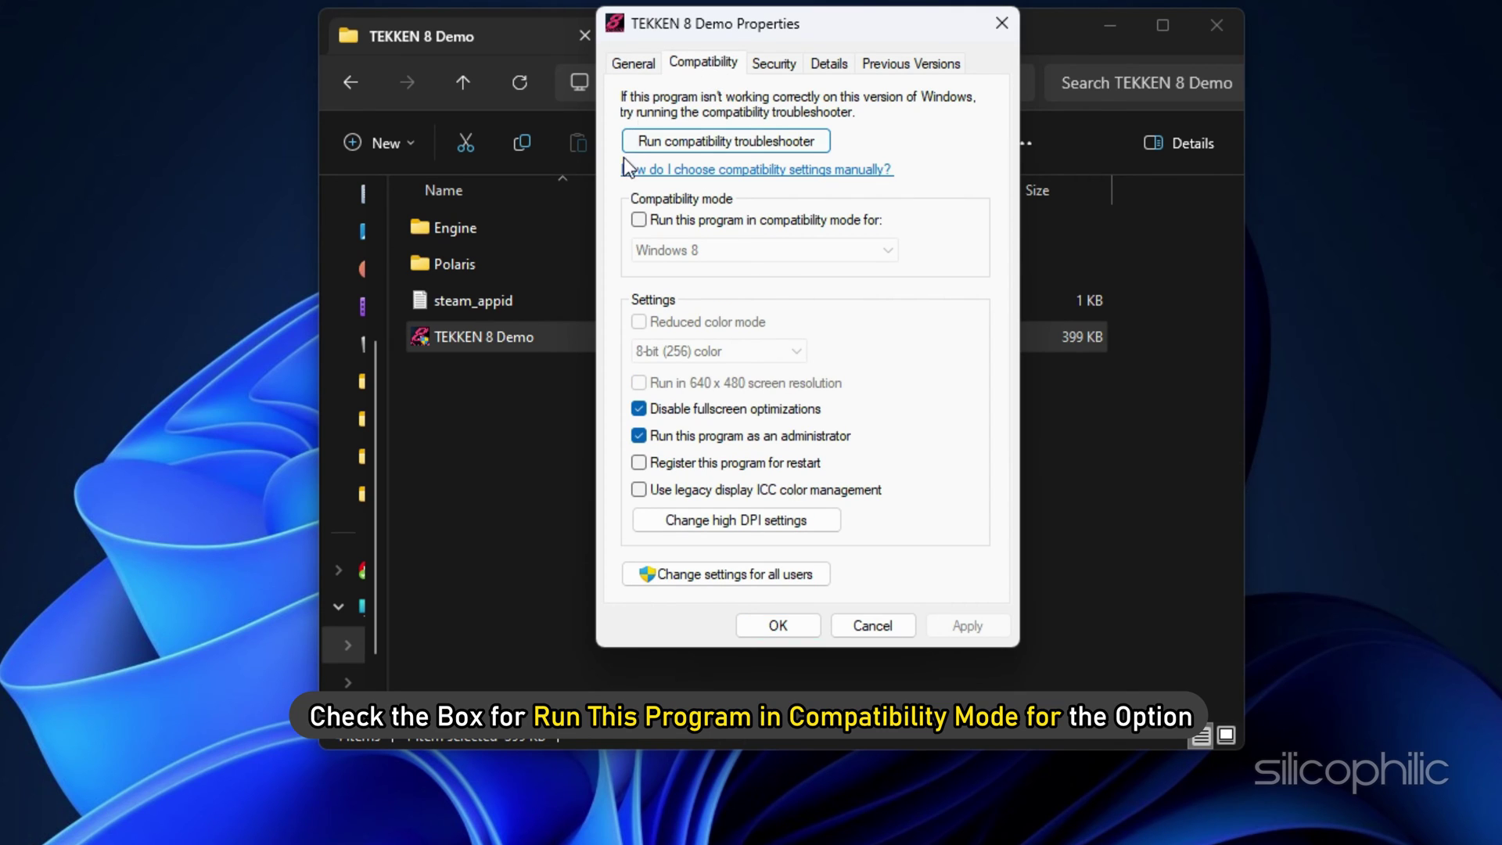
left_click(640, 219)
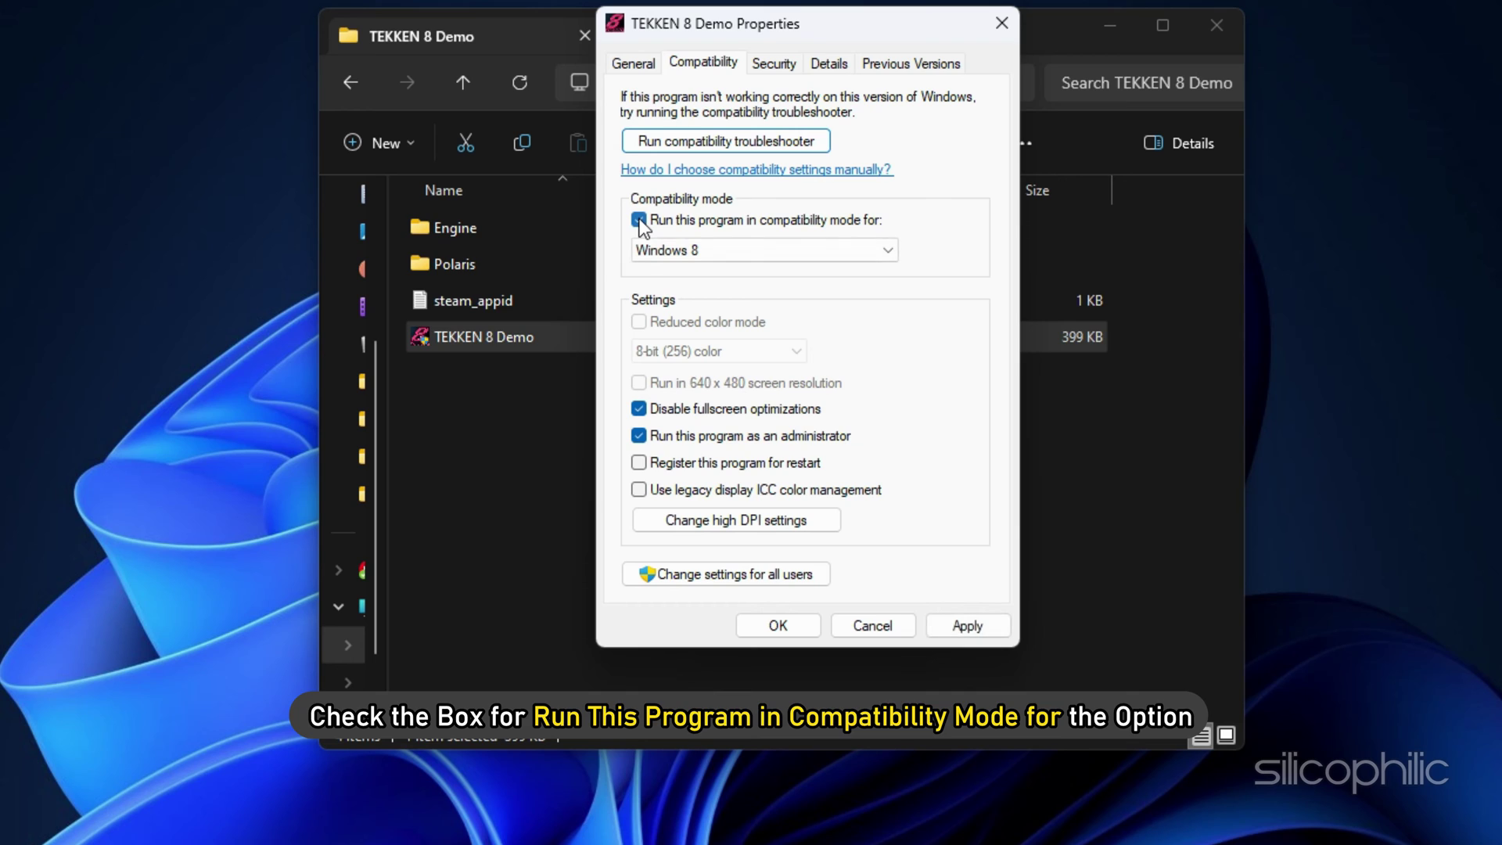
left_click(888, 250)
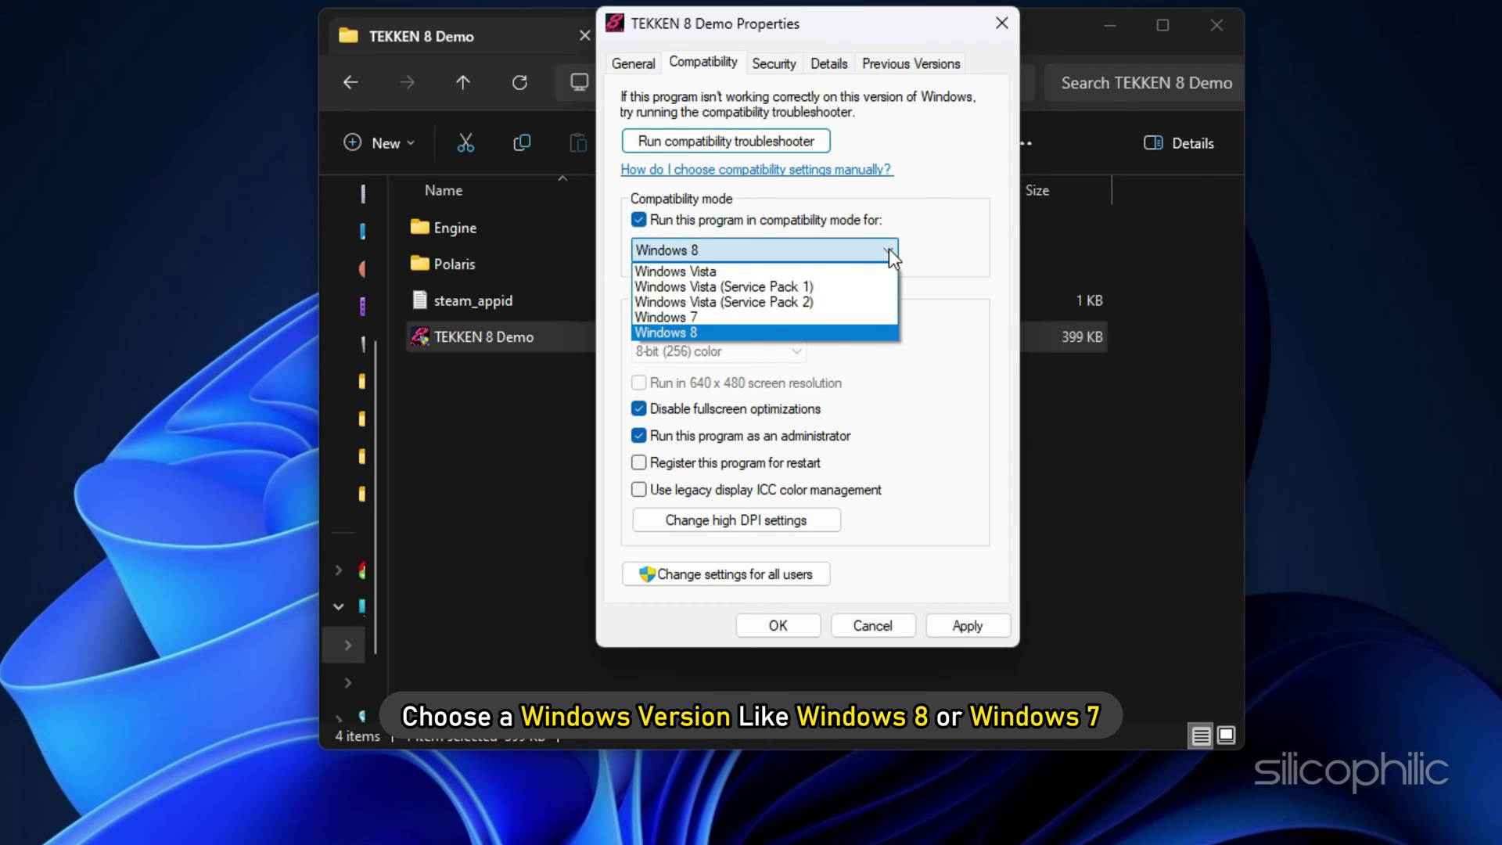
left_click(698, 331)
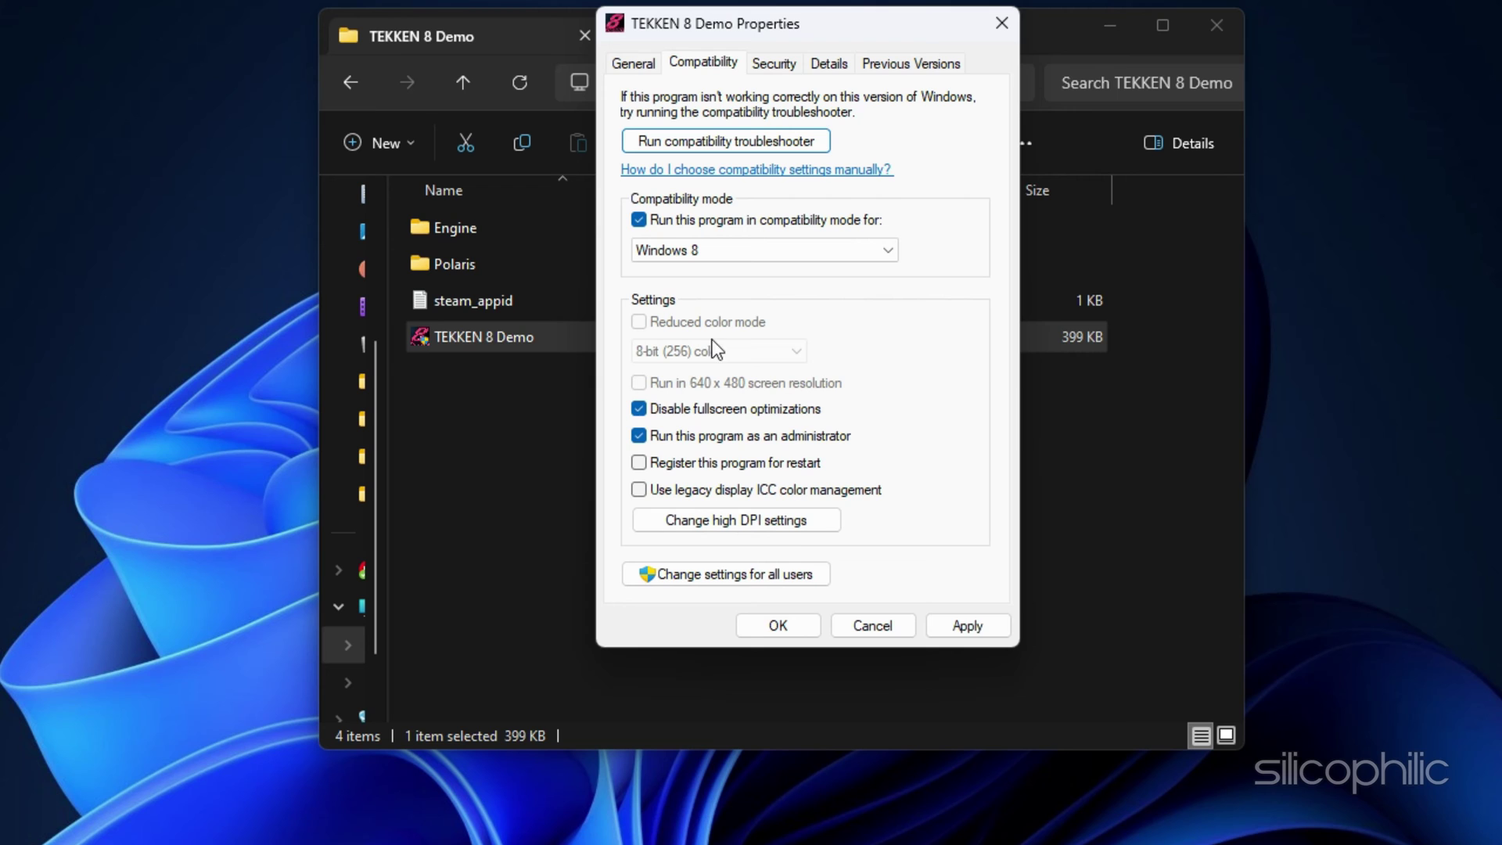
left_click(980, 624)
left_click(779, 623)
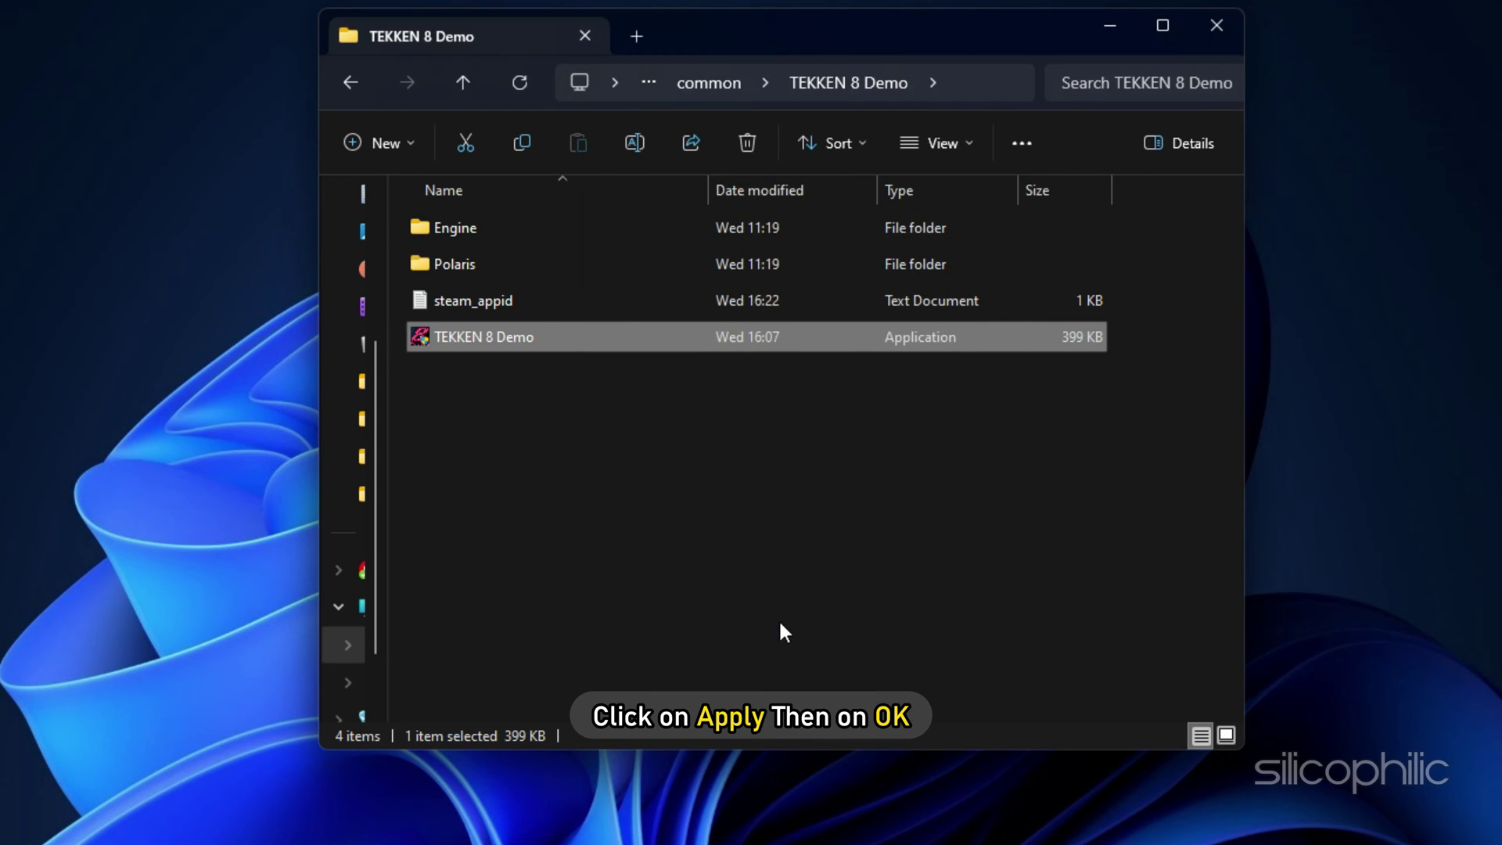
Give Polaris-Win64-Shipping Windows 8 compatibility mode too, then close the Win64 window.
double_click(435, 263)
double_click(435, 229)
double_click(435, 230)
scroll(469, 477, "down", 1)
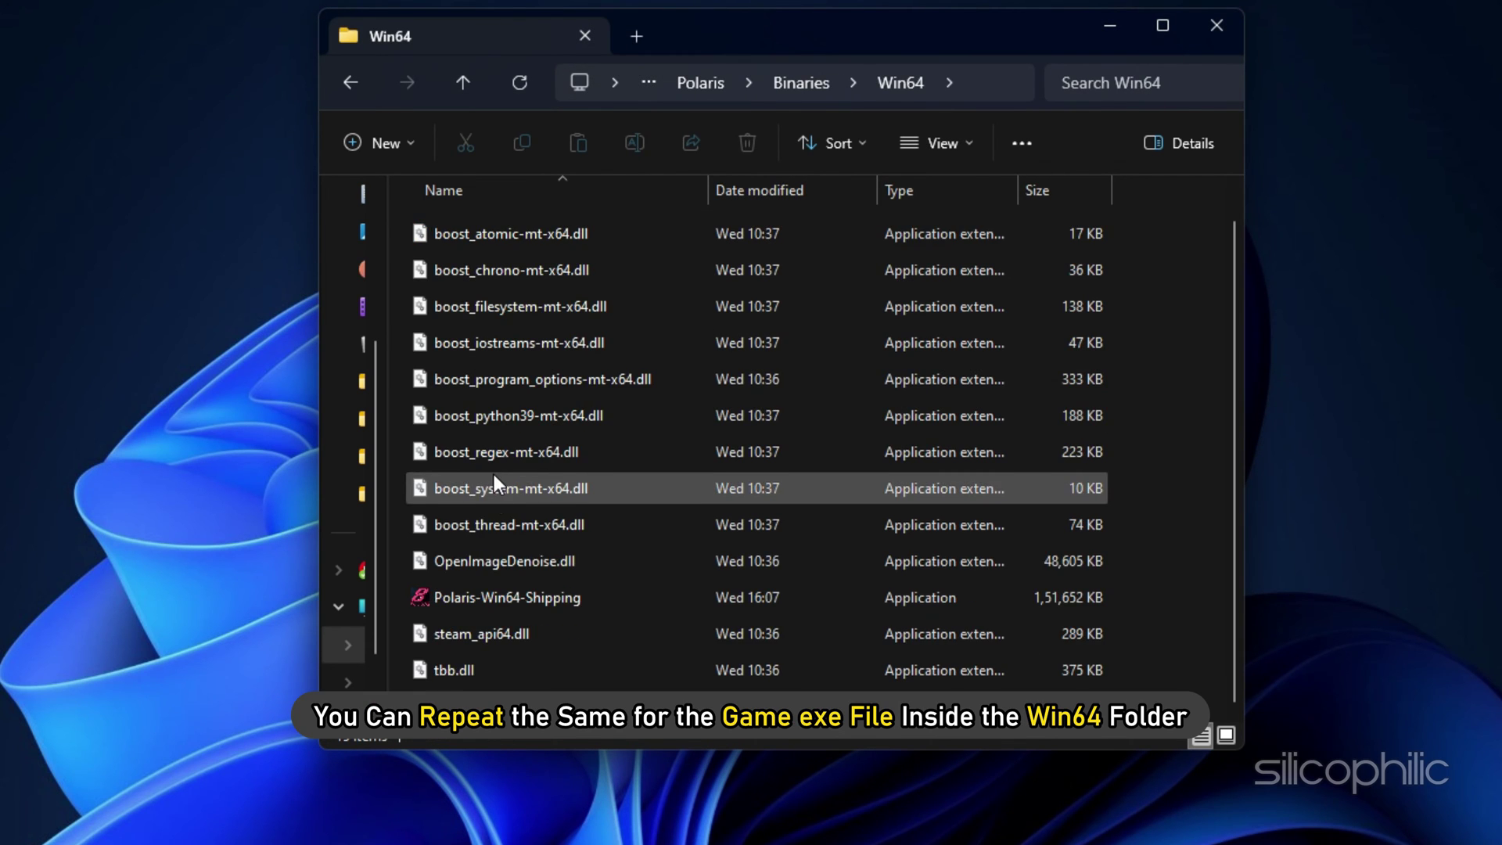
right_click(437, 597)
left_click(522, 400)
left_click(640, 222)
left_click(888, 252)
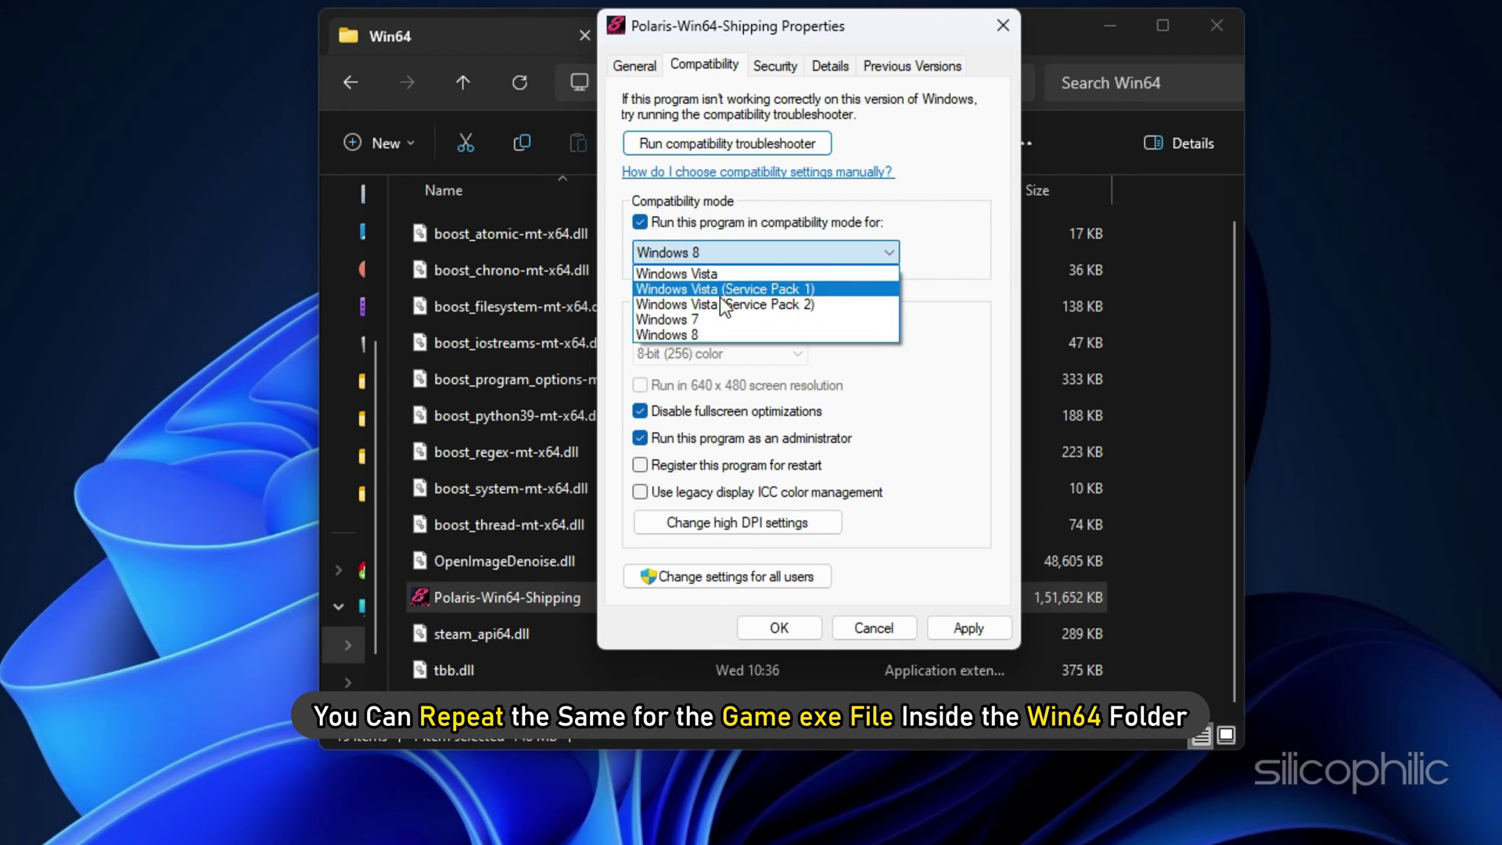
left_click(686, 344)
left_click(968, 627)
left_click(778, 627)
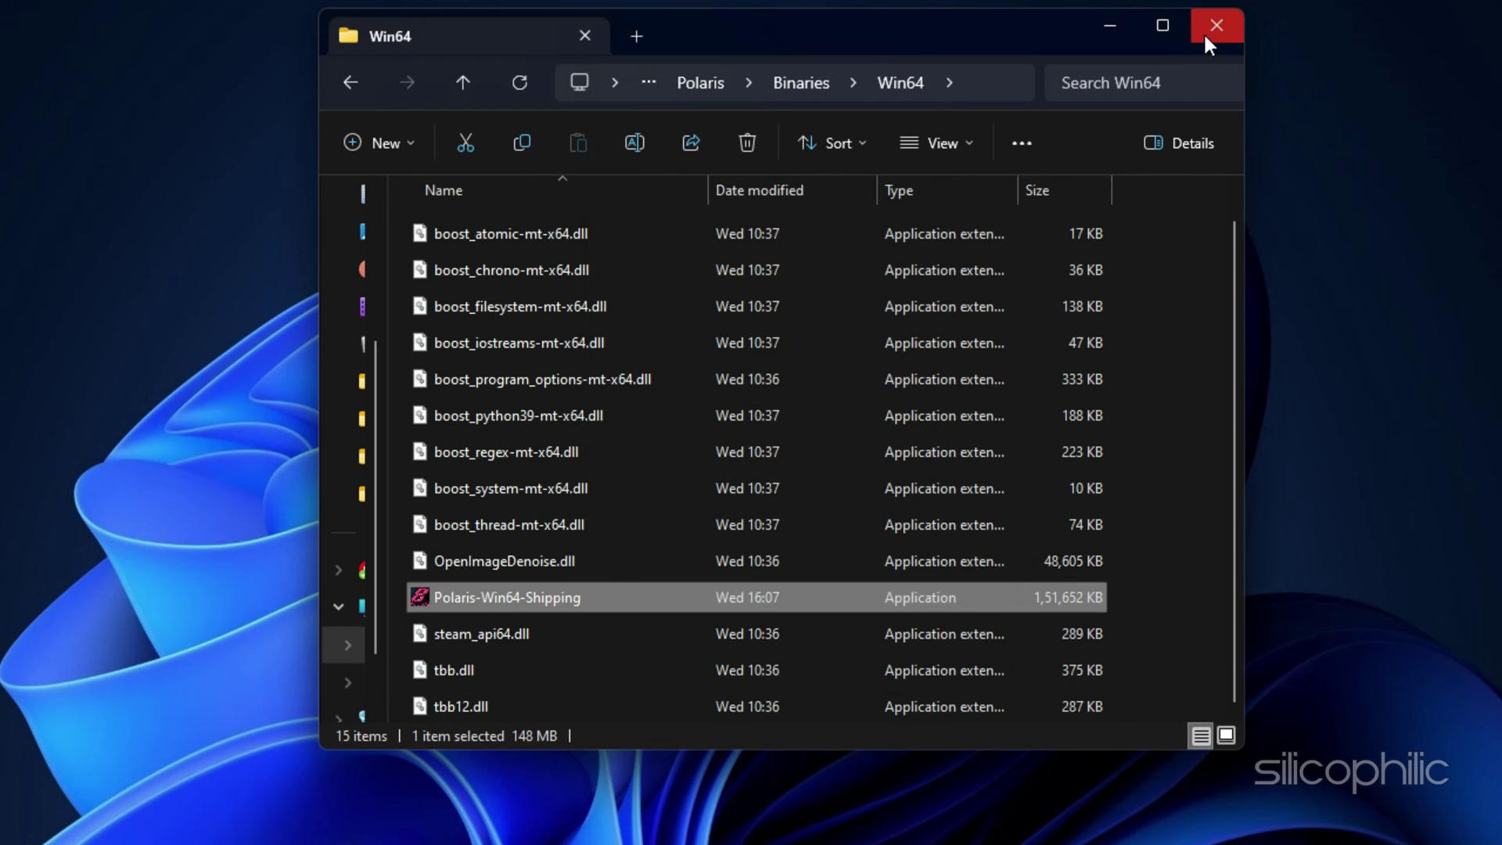
left_click(1215, 27)
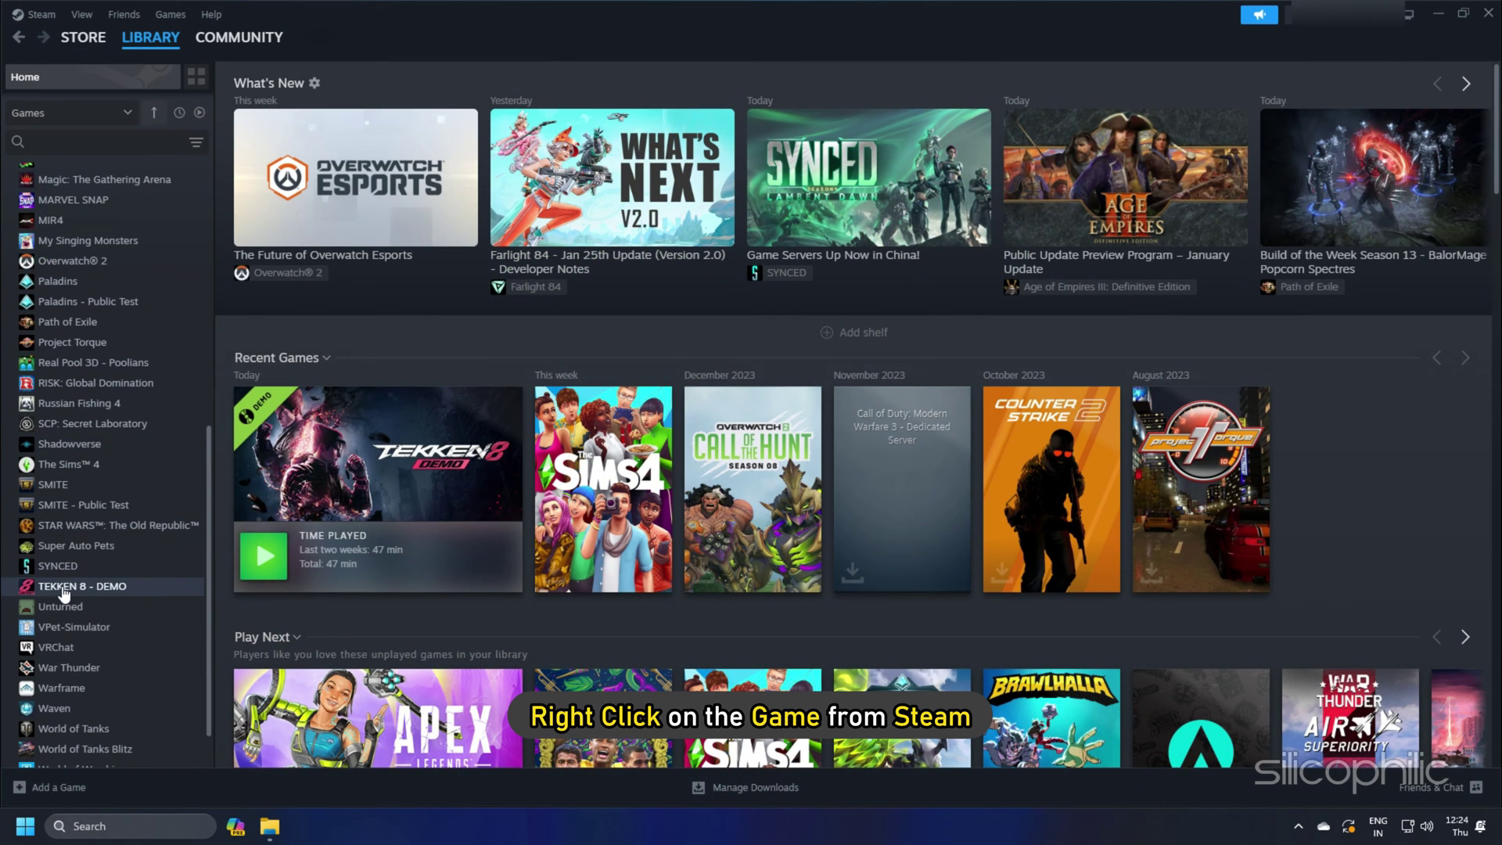
Enter -dx12 as TEKKEN 8 - DEMO's Steam launch option, replacing the mistyped -dx11.
right_click(63, 588)
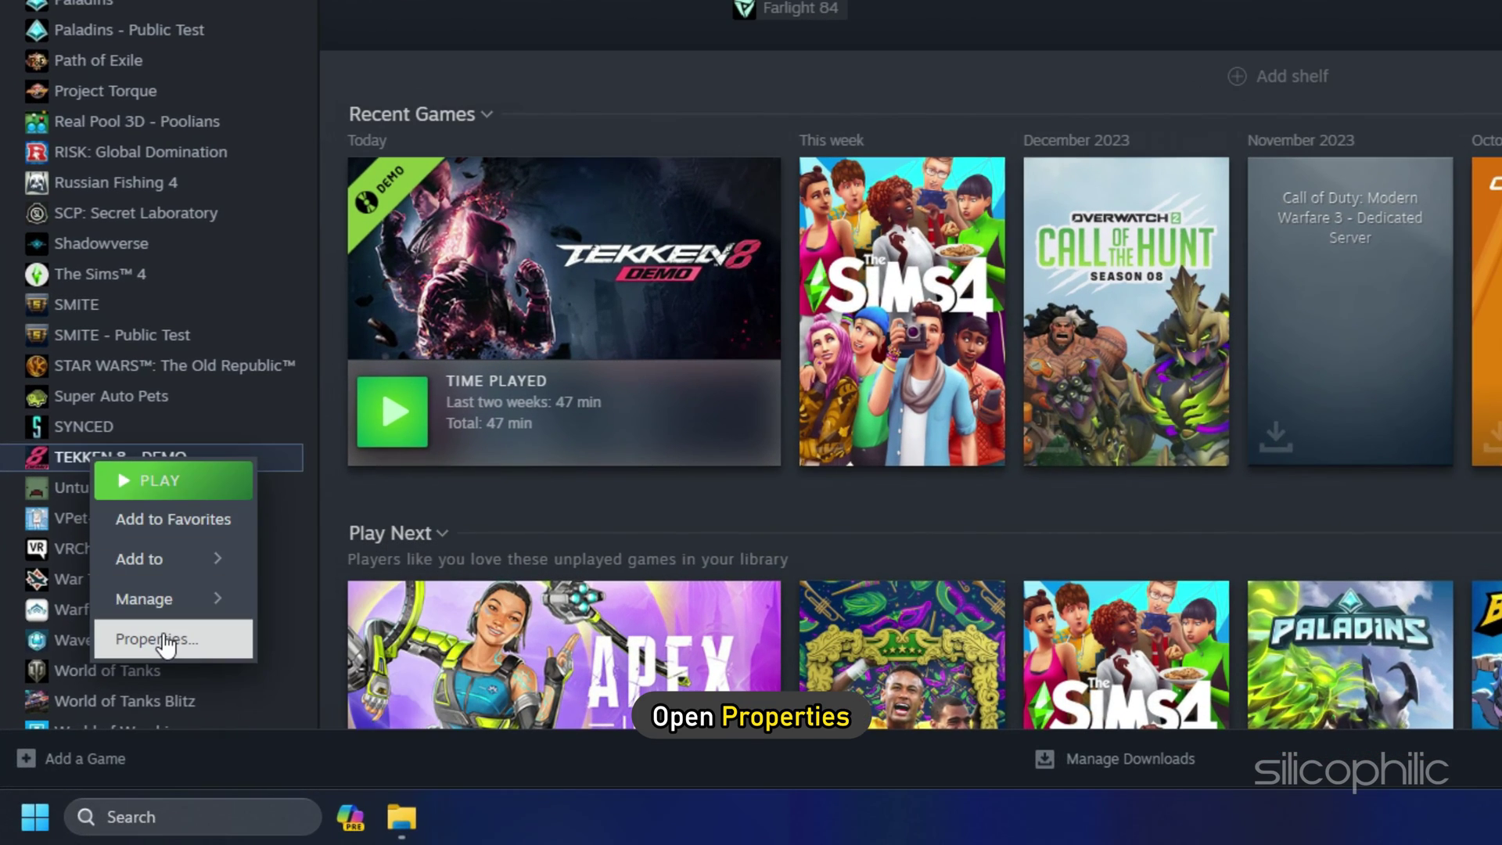
left_click(166, 639)
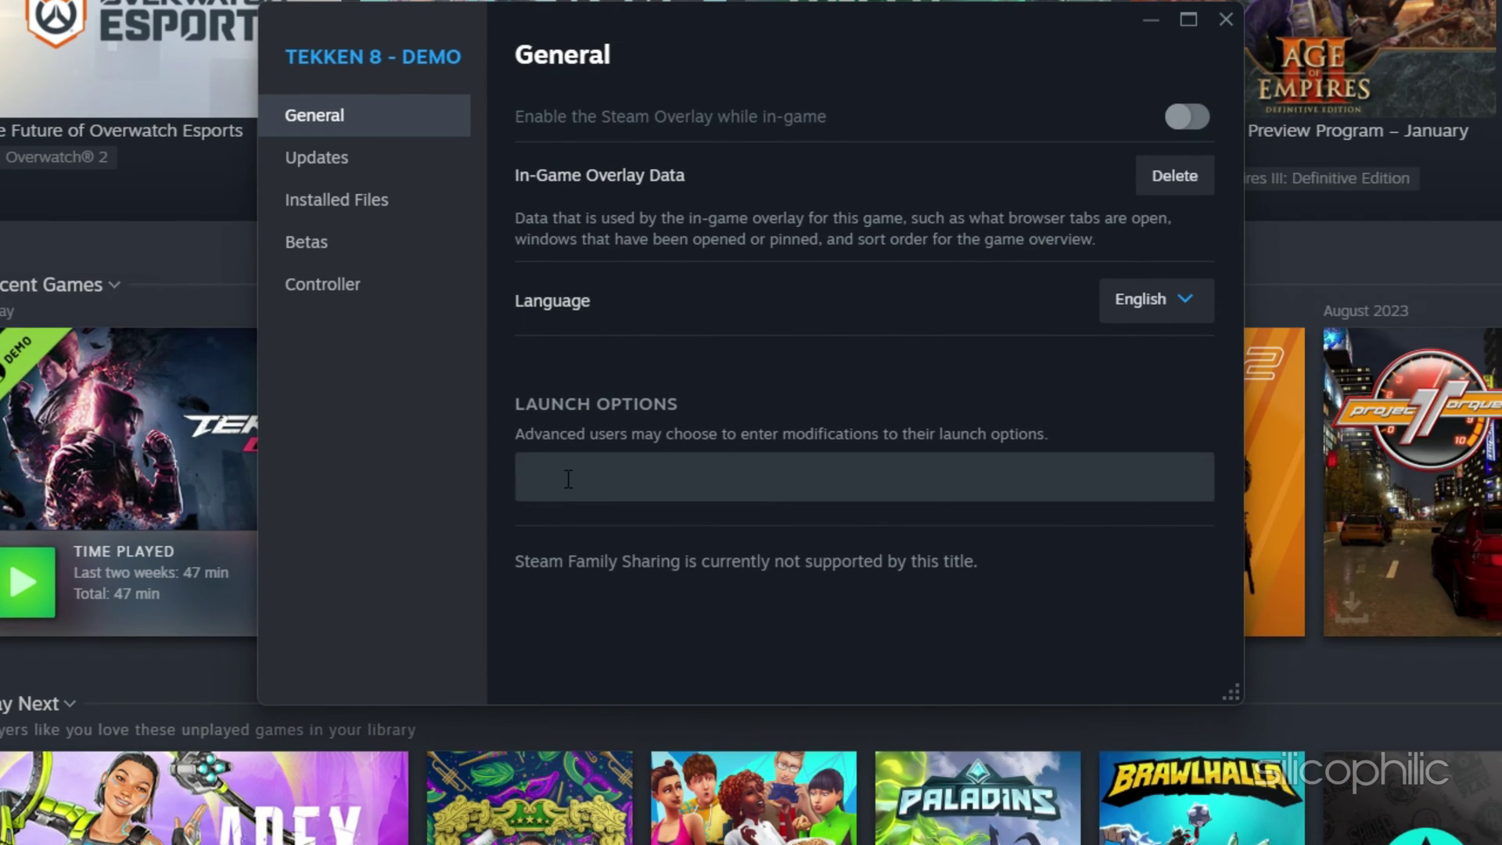
left_click(697, 477)
type("-dx11")
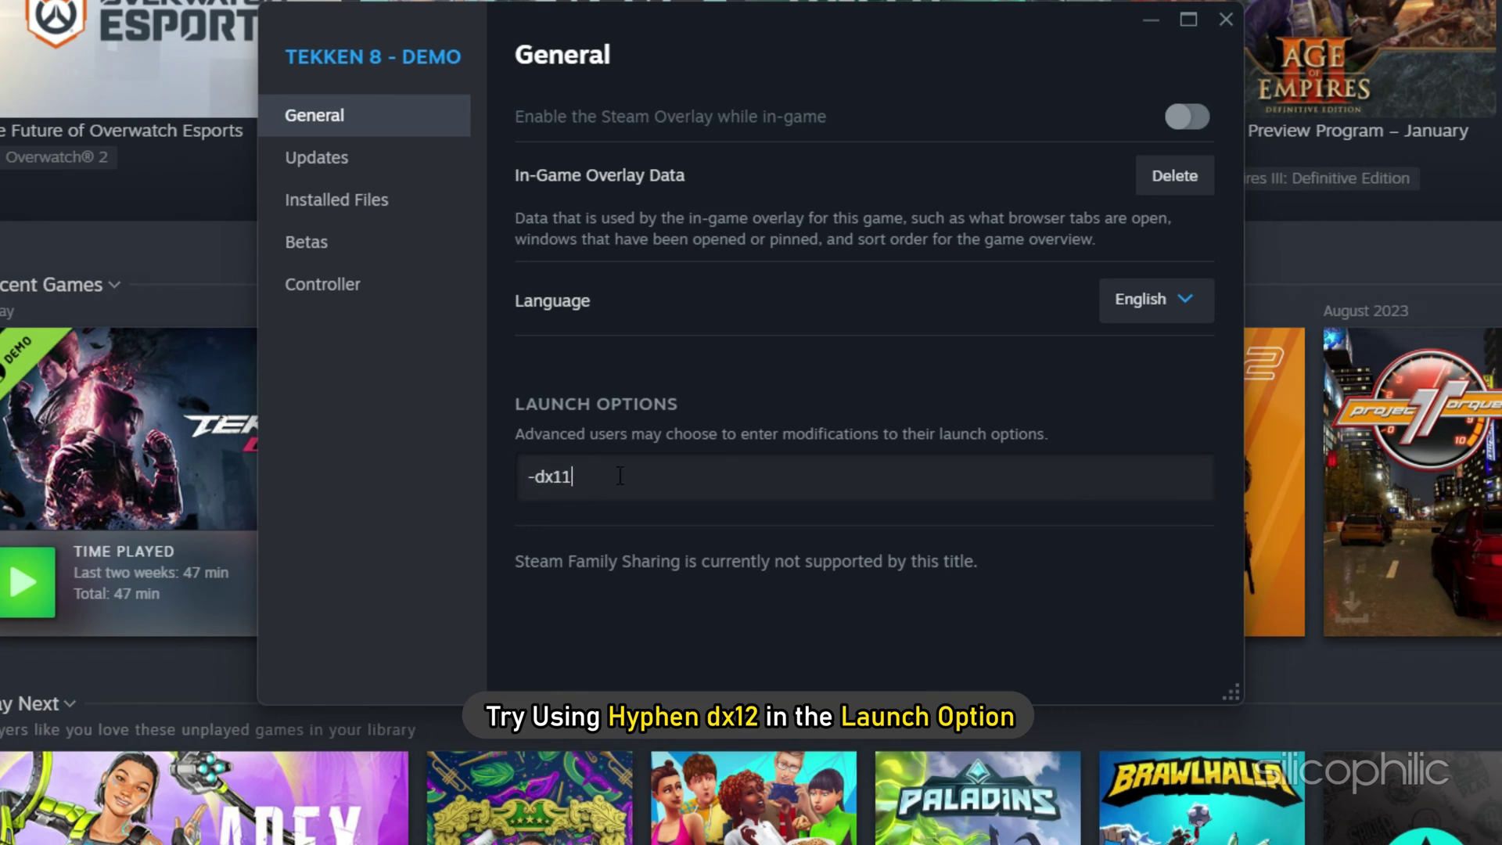
key("ctrl+a")
key("BackSpace")
type("-dx12")
left_click(908, 626)
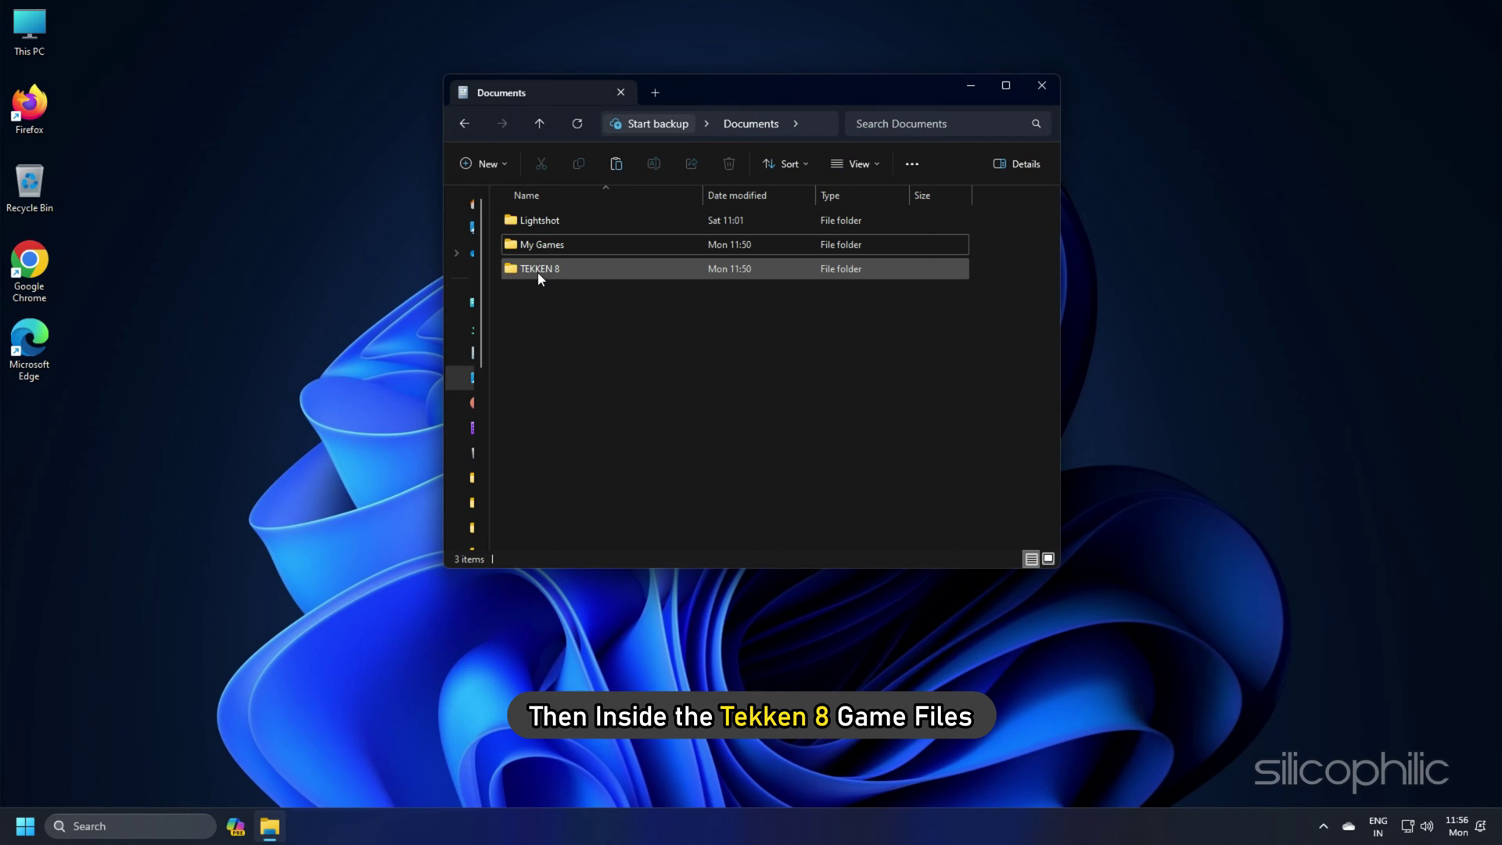
Delete the TEKKEN 8 folder inside Documents\My Games.
left_click(538, 273)
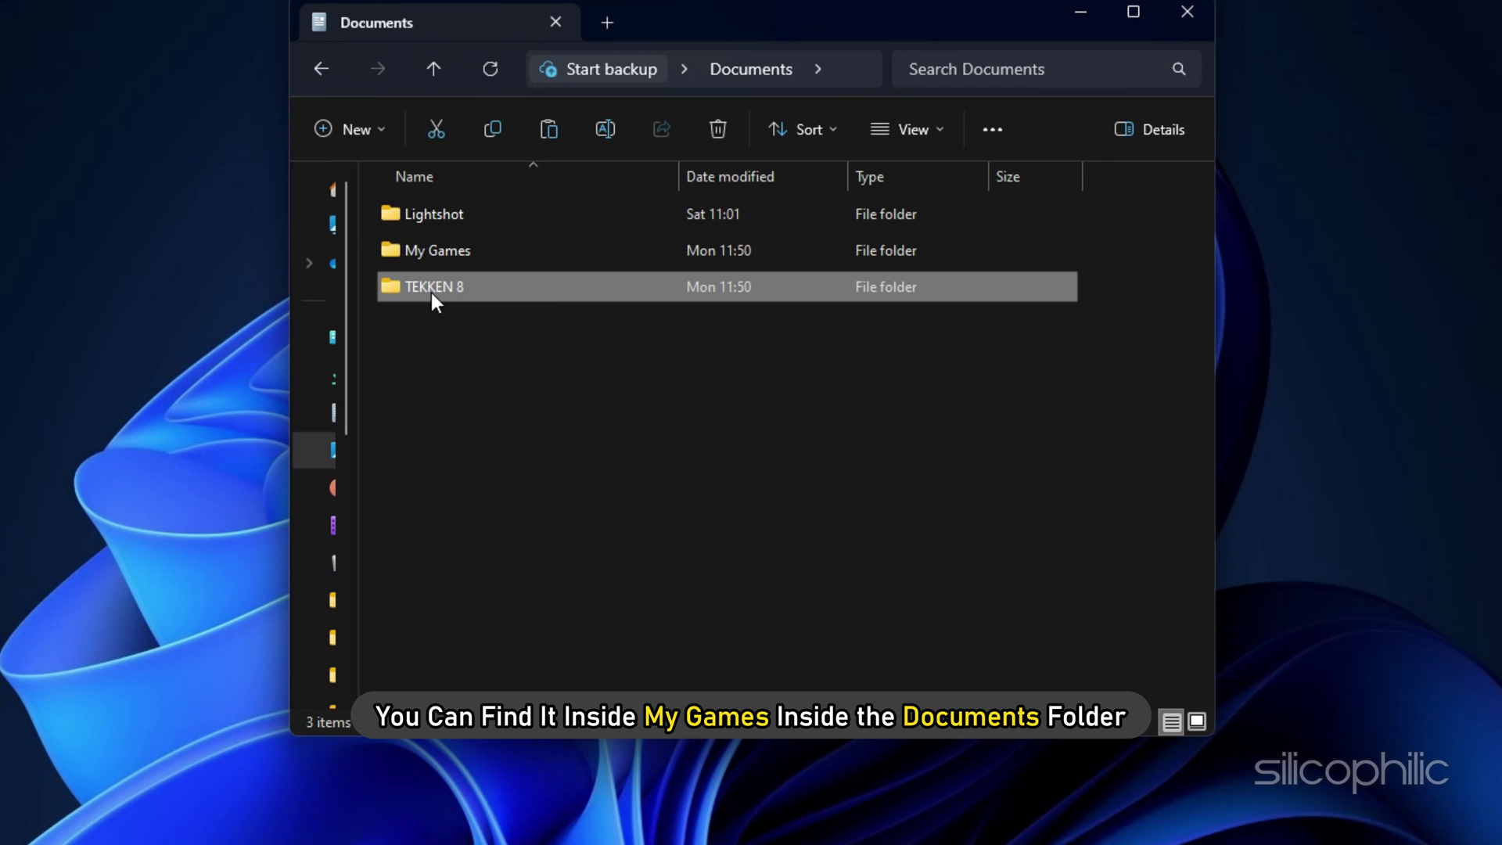
double_click(410, 246)
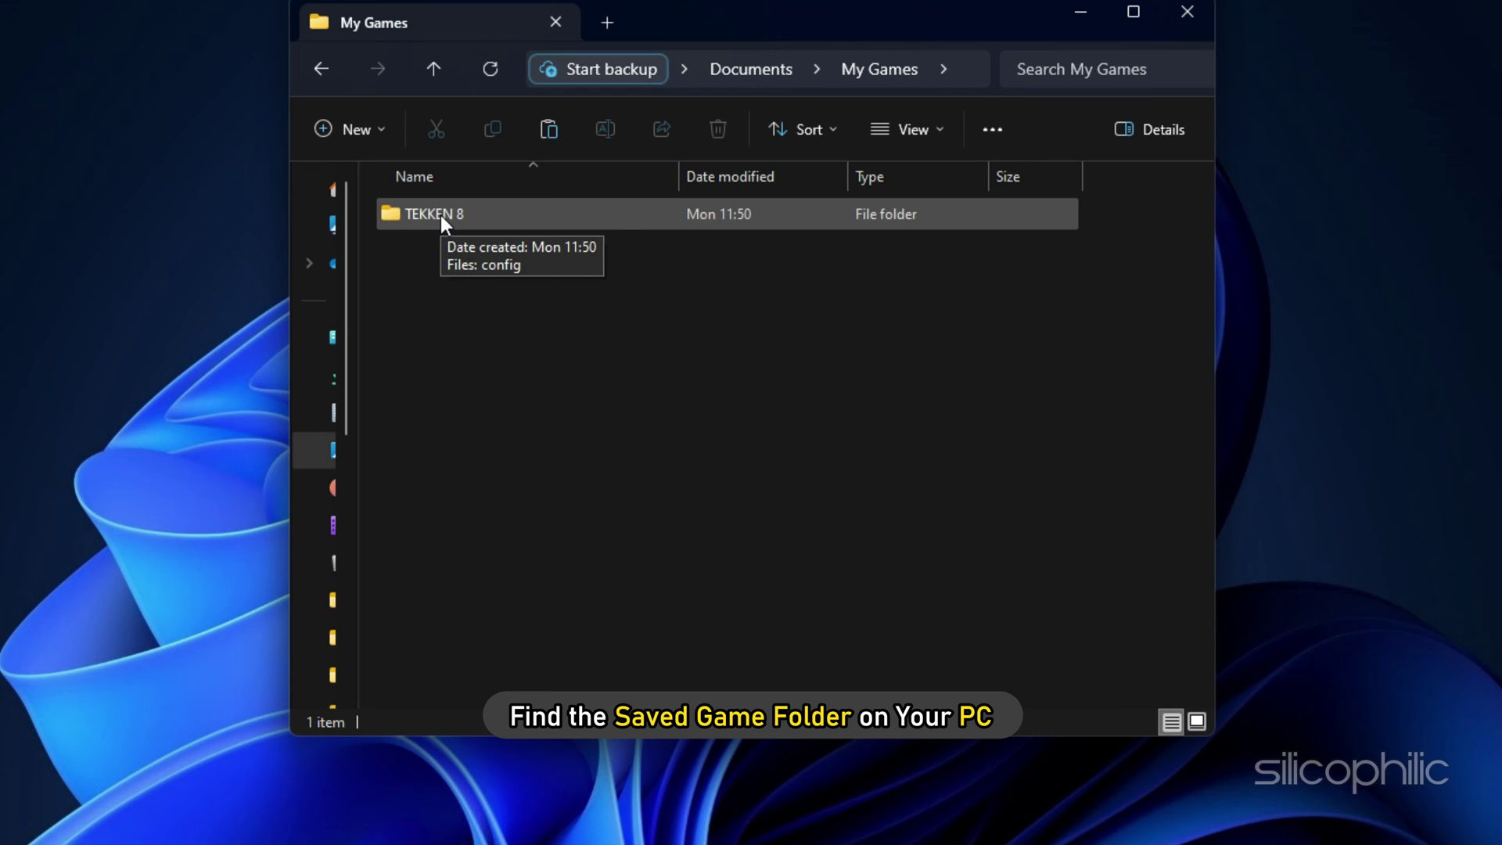
left_click(442, 219)
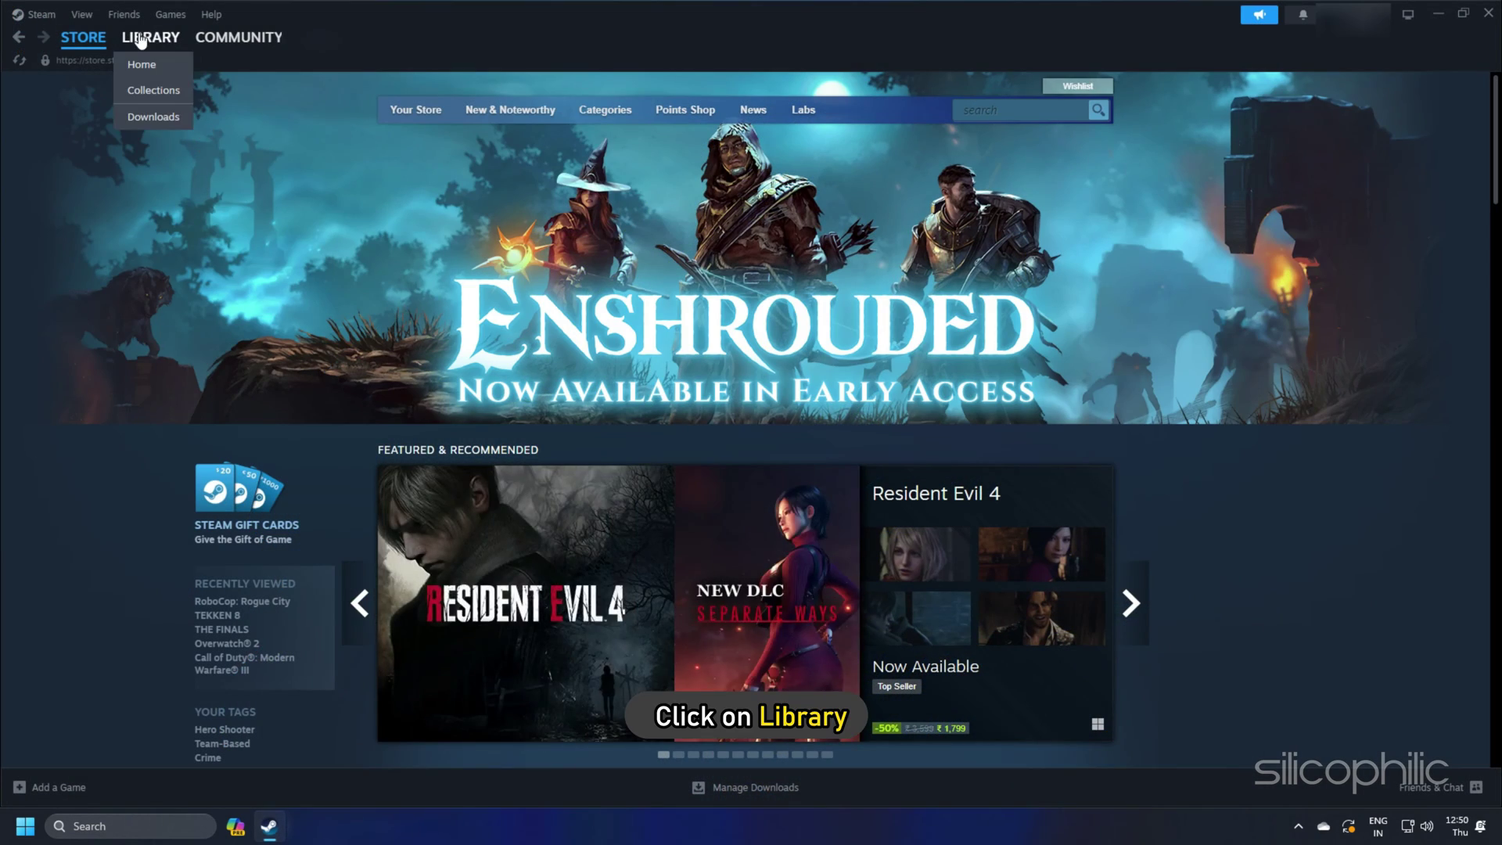
Switch off 'Enable the Steam Overlay while in-game' in TEKKEN 8 - DEMO's properties.
left_click(150, 36)
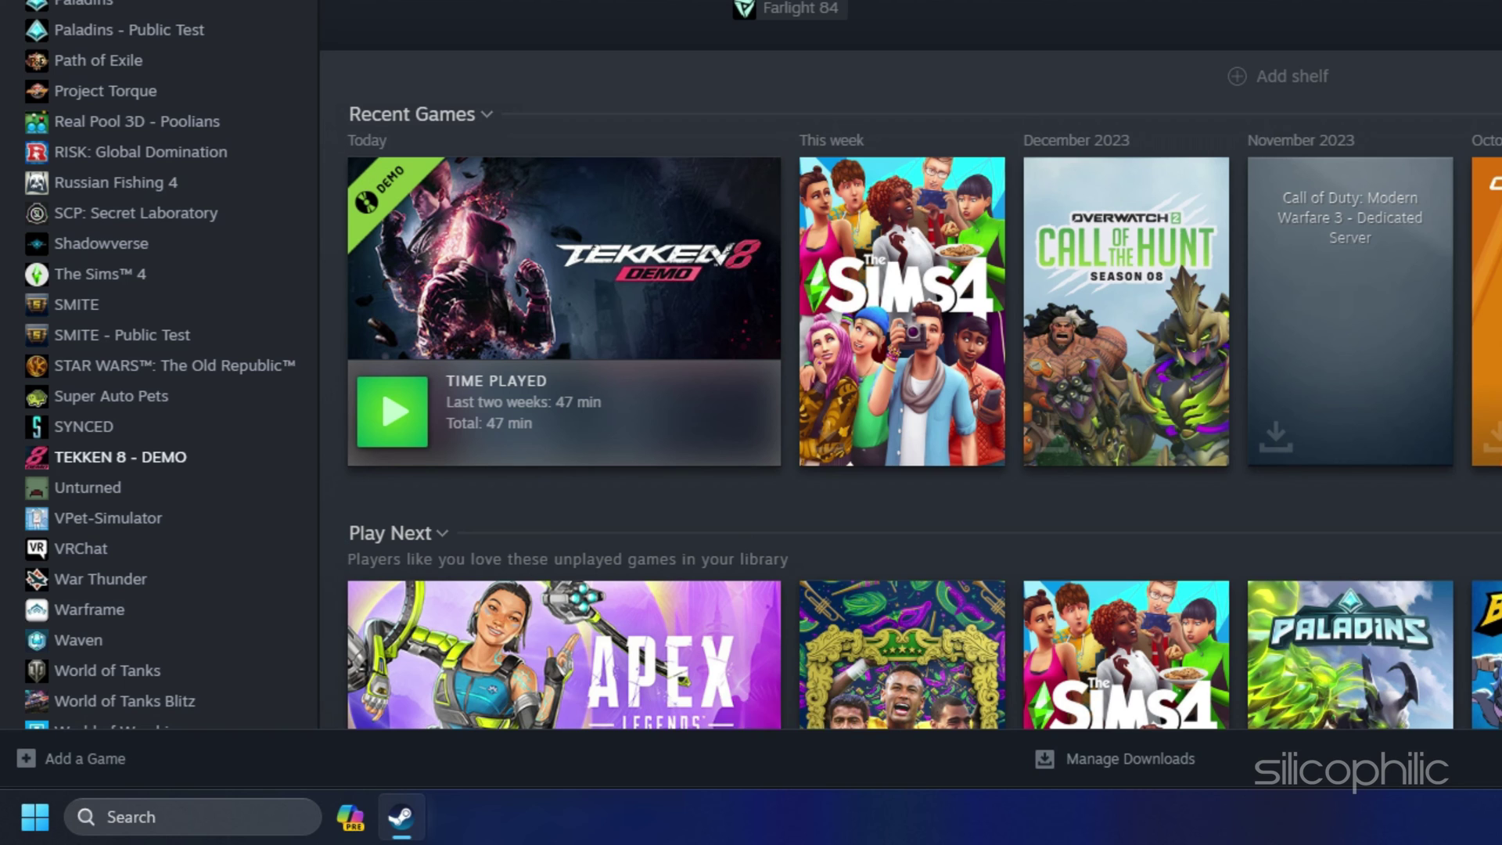
right_click(113, 470)
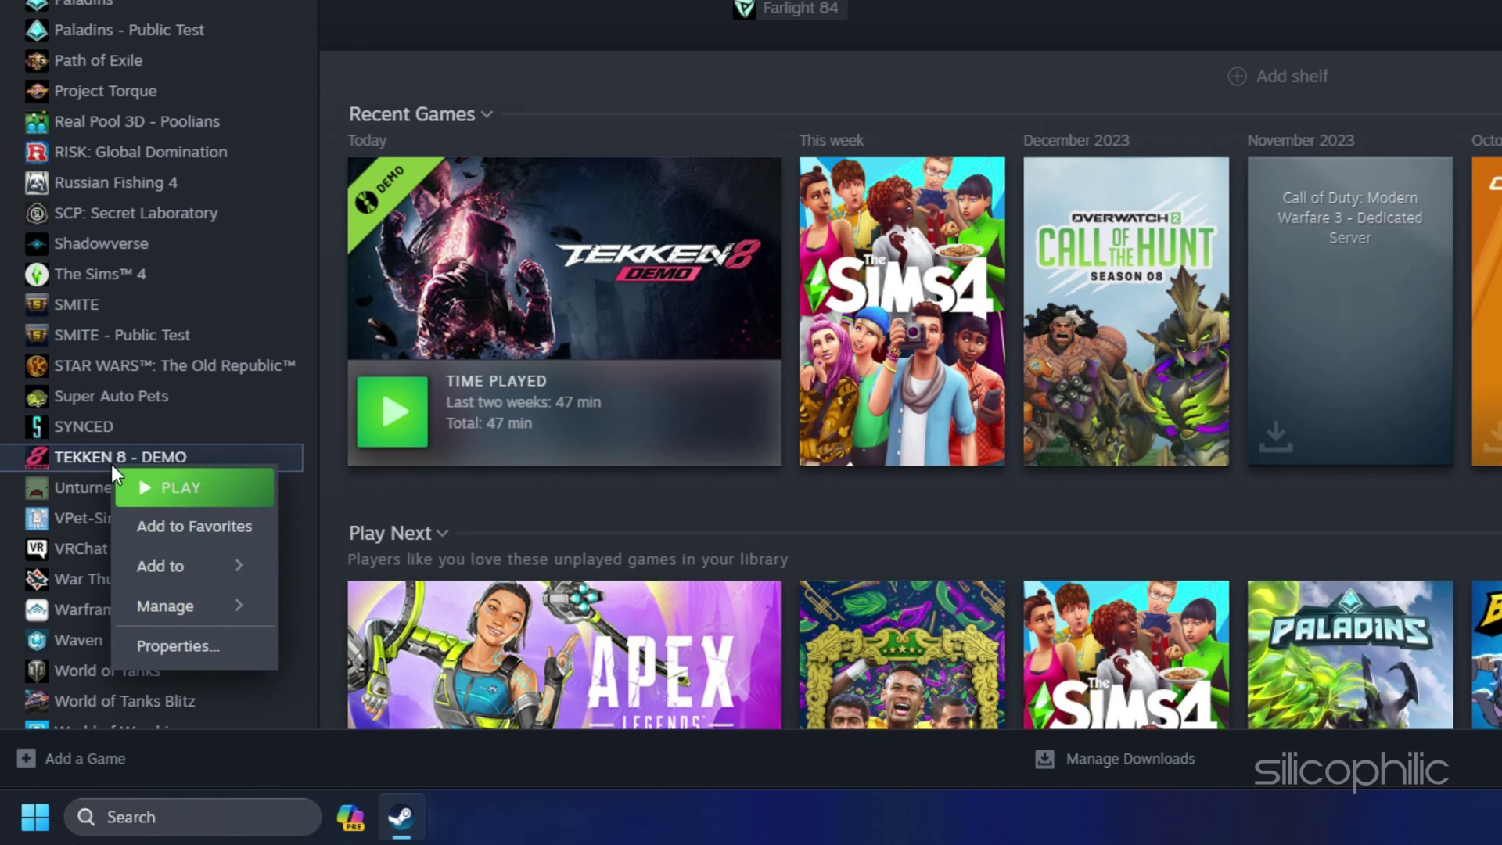
left_click(179, 645)
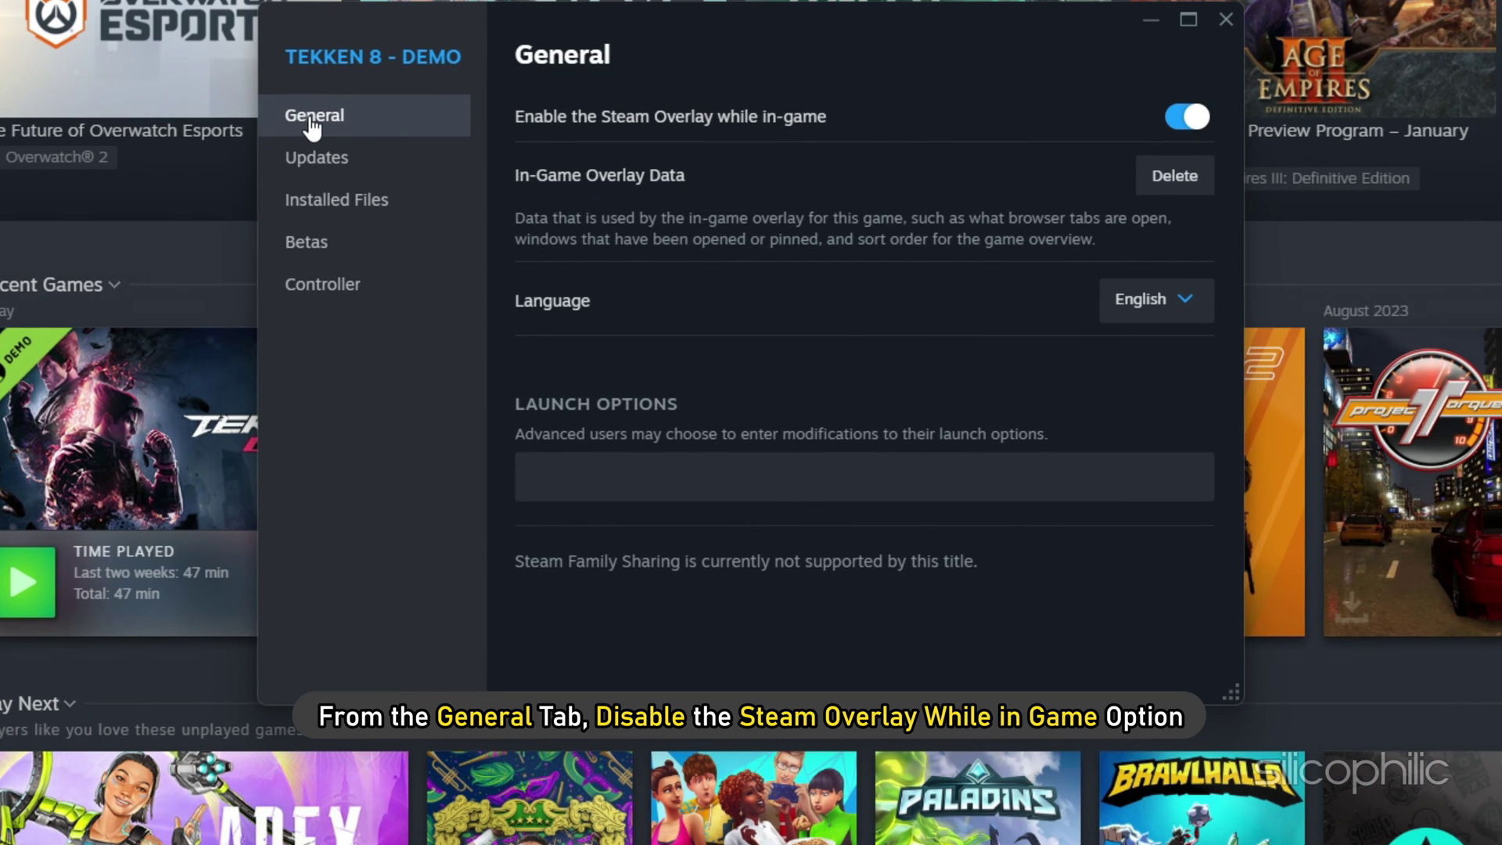
left_click(1177, 118)
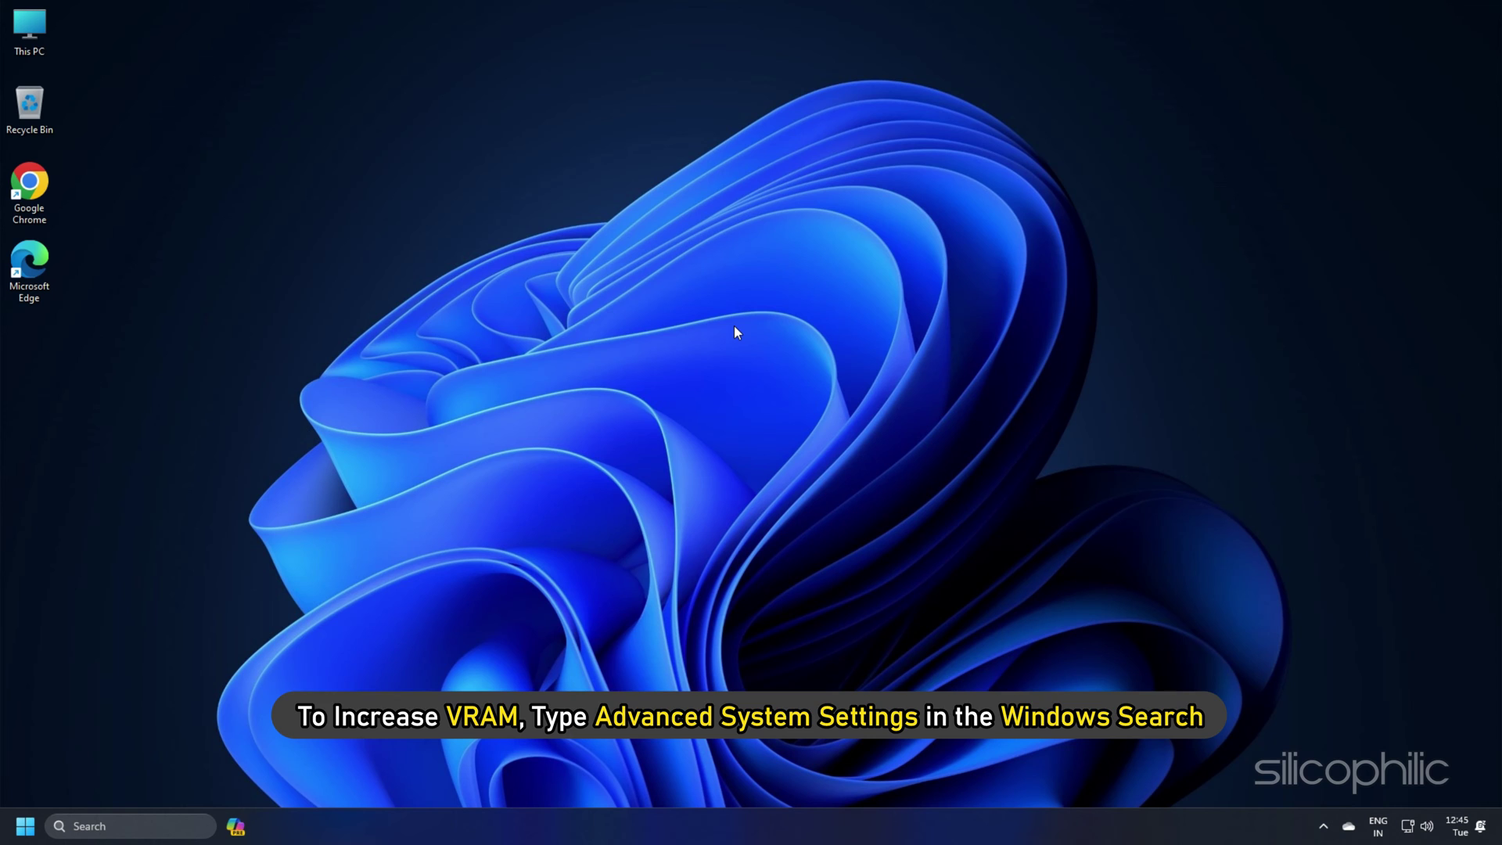
Reach the Virtual Memory dialog via the 'advance system settings' search and Performance Options.
left_click(161, 823)
type("advance")
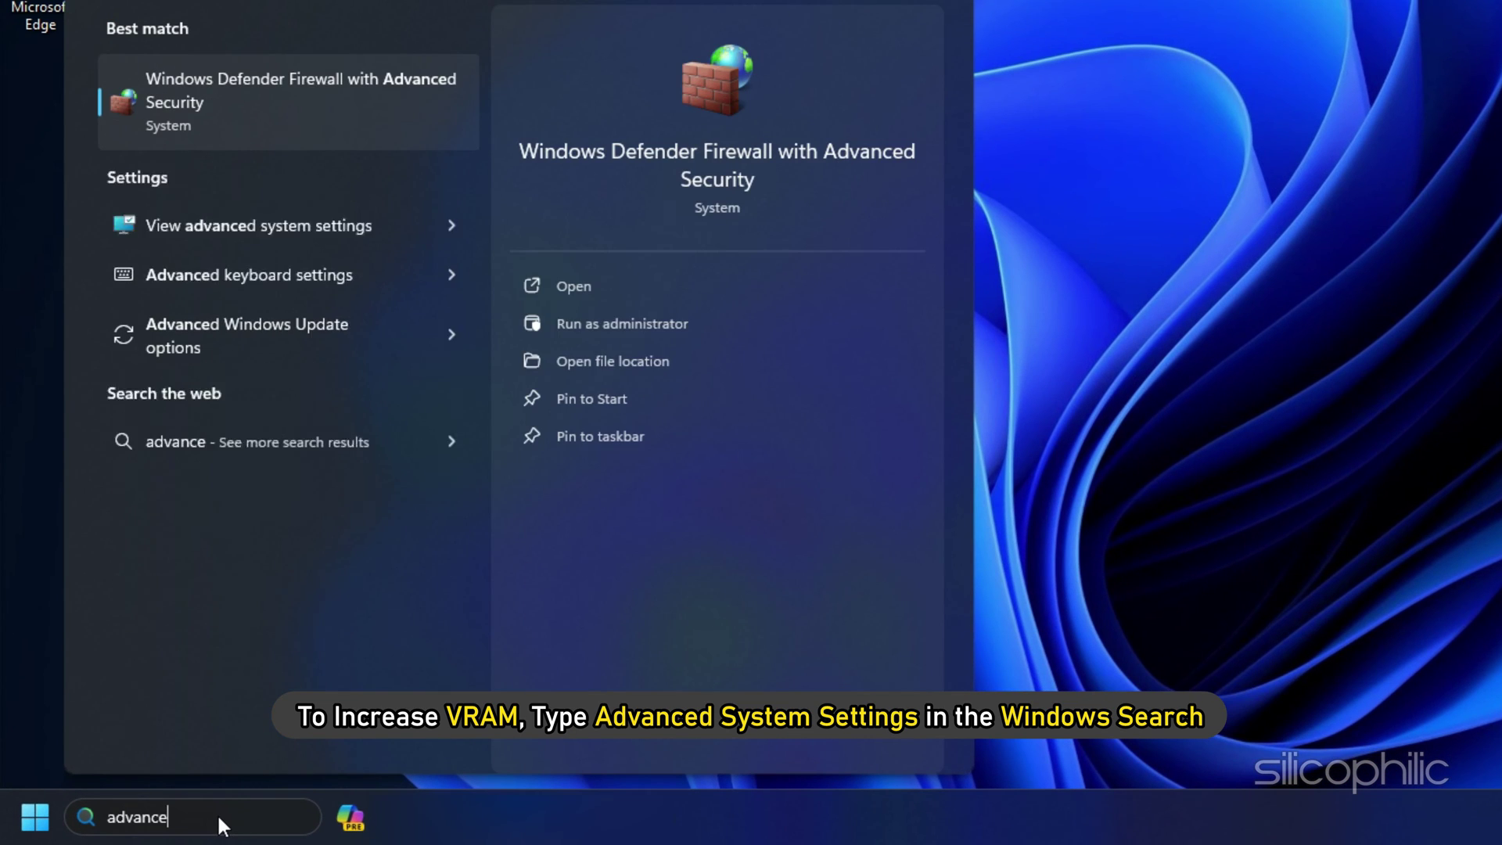
type(" system settings")
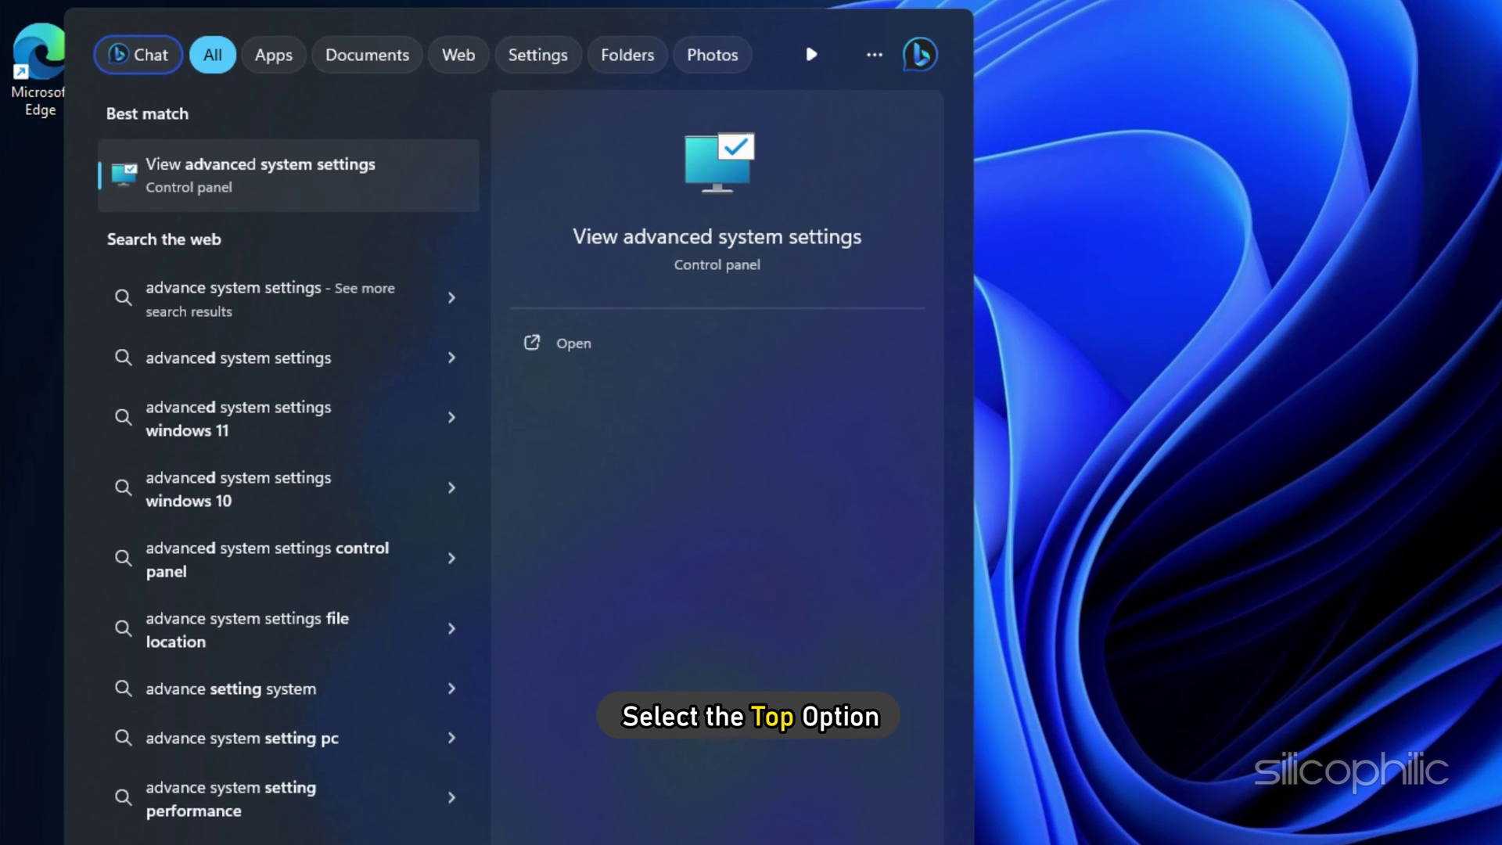
left_click(224, 162)
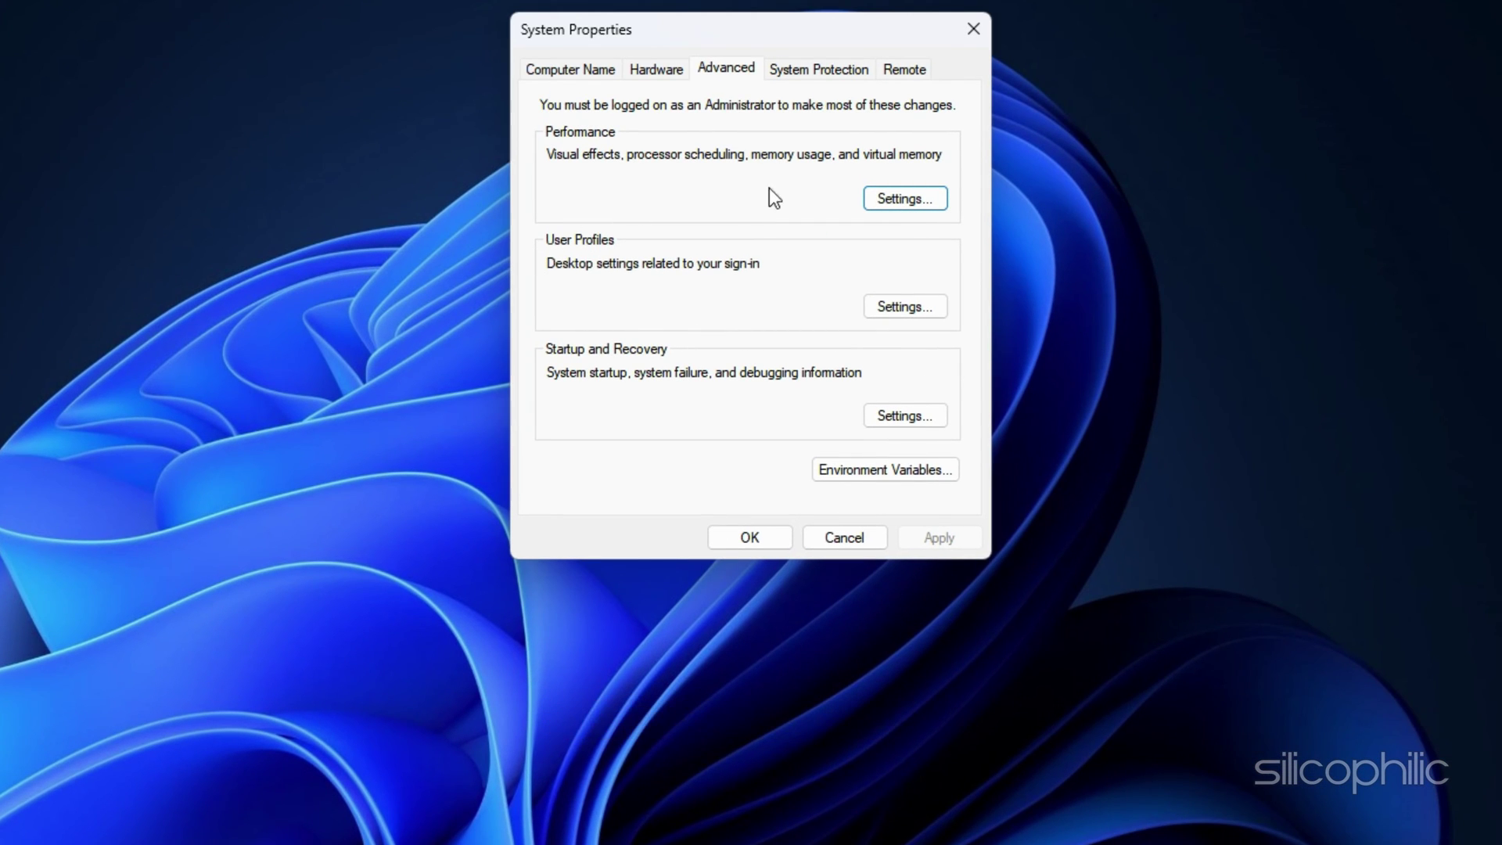
left_click(913, 199)
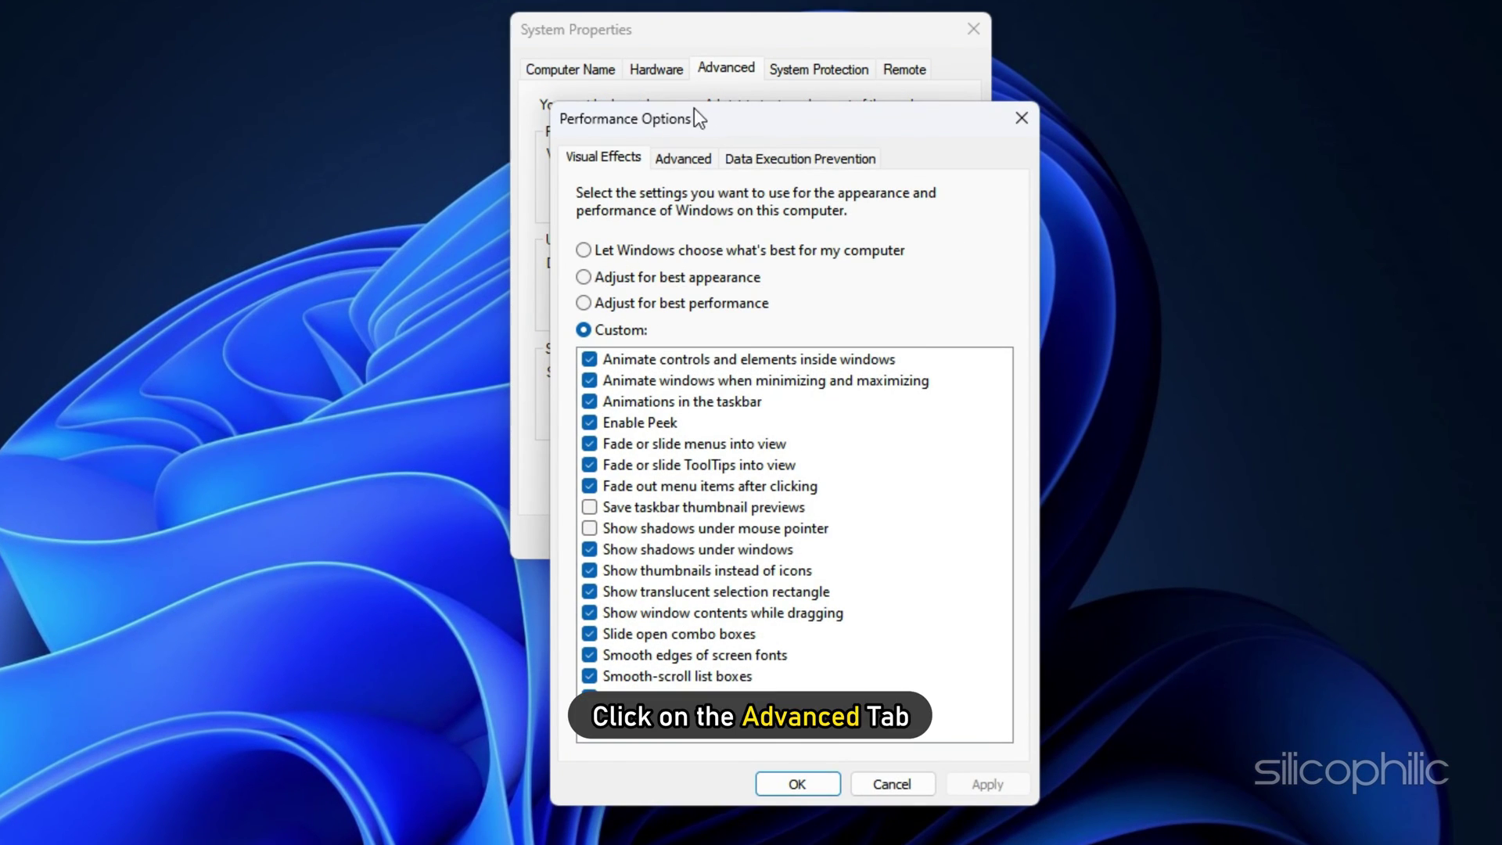
left_click(675, 160)
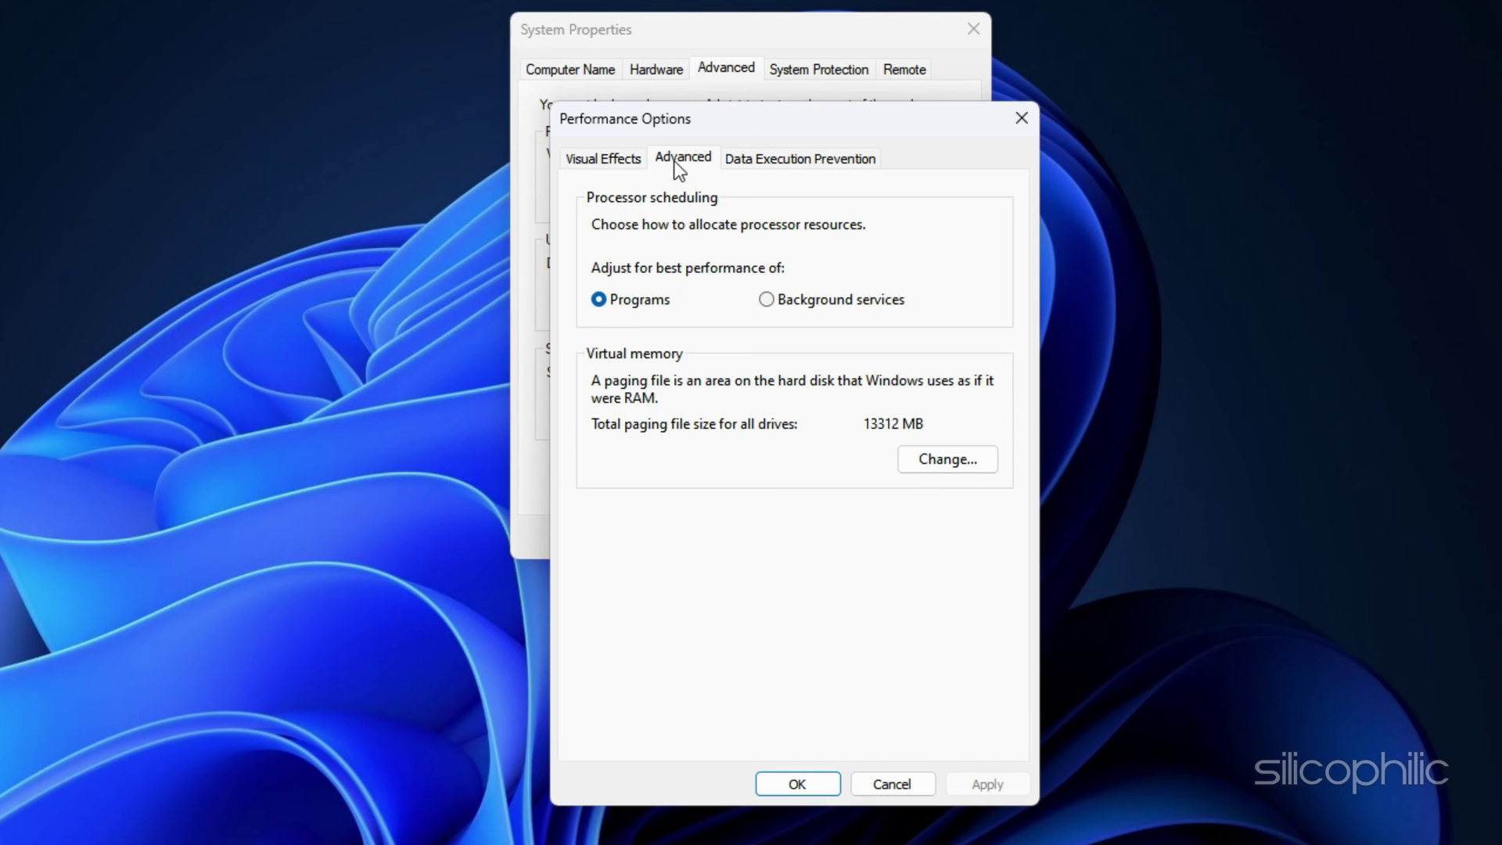
left_click(943, 460)
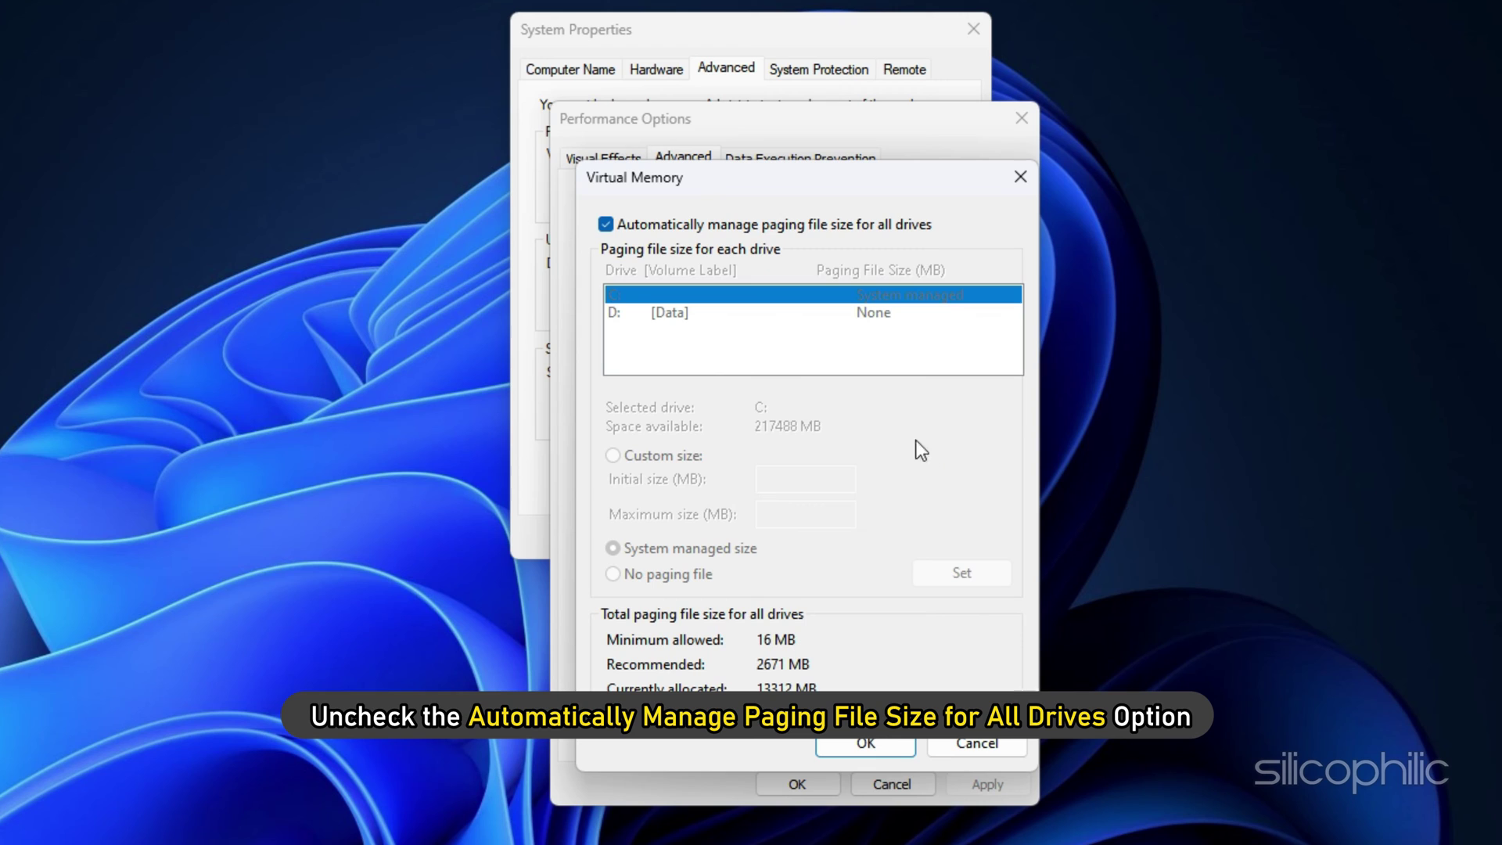
Turn off automatic paging management and give drive C a custom 24575–49152 MB size.
left_click(606, 224)
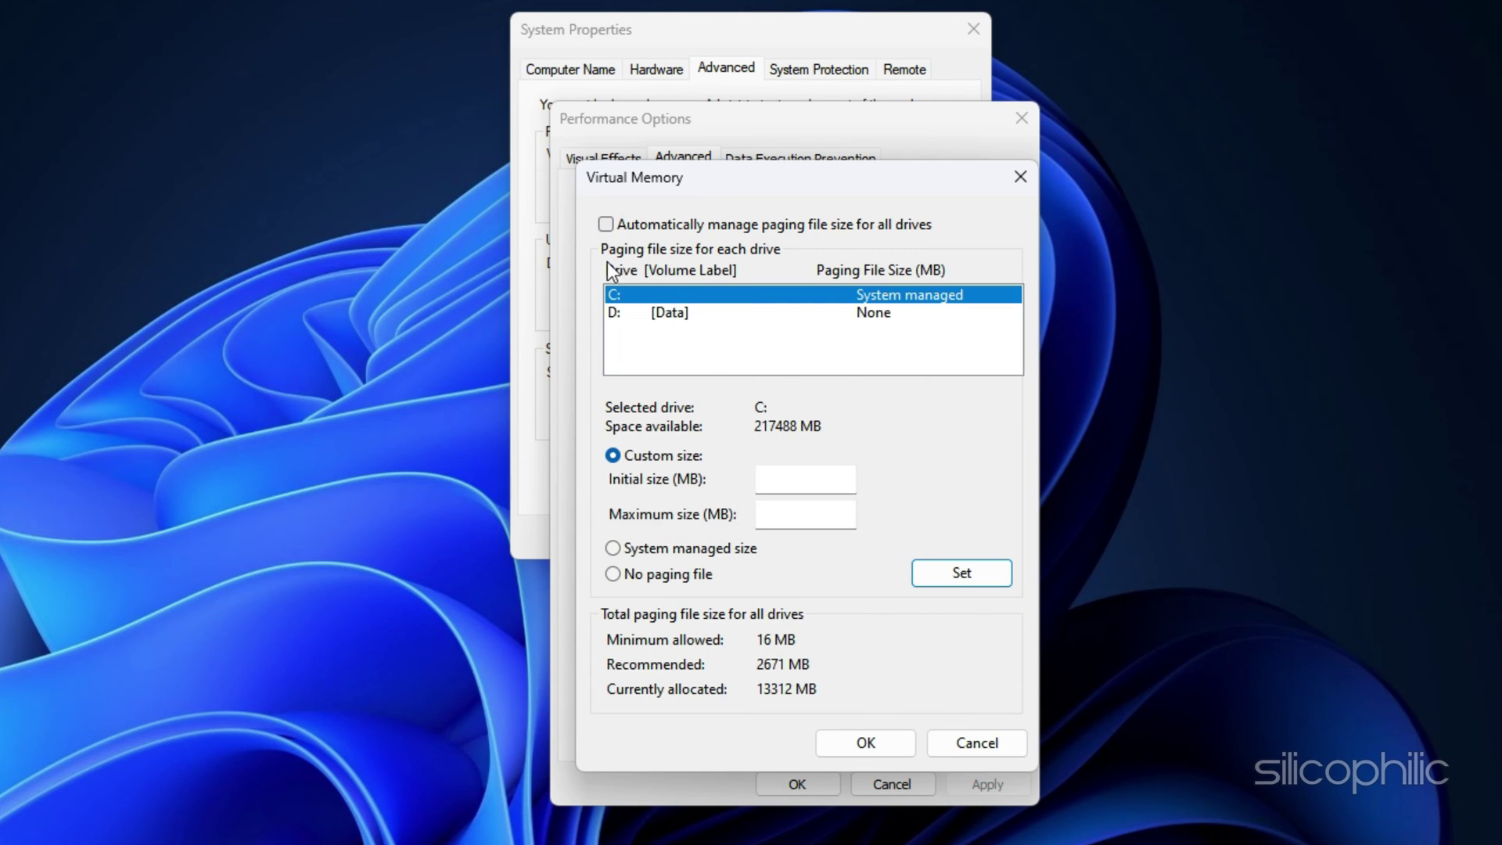
left_click(617, 291)
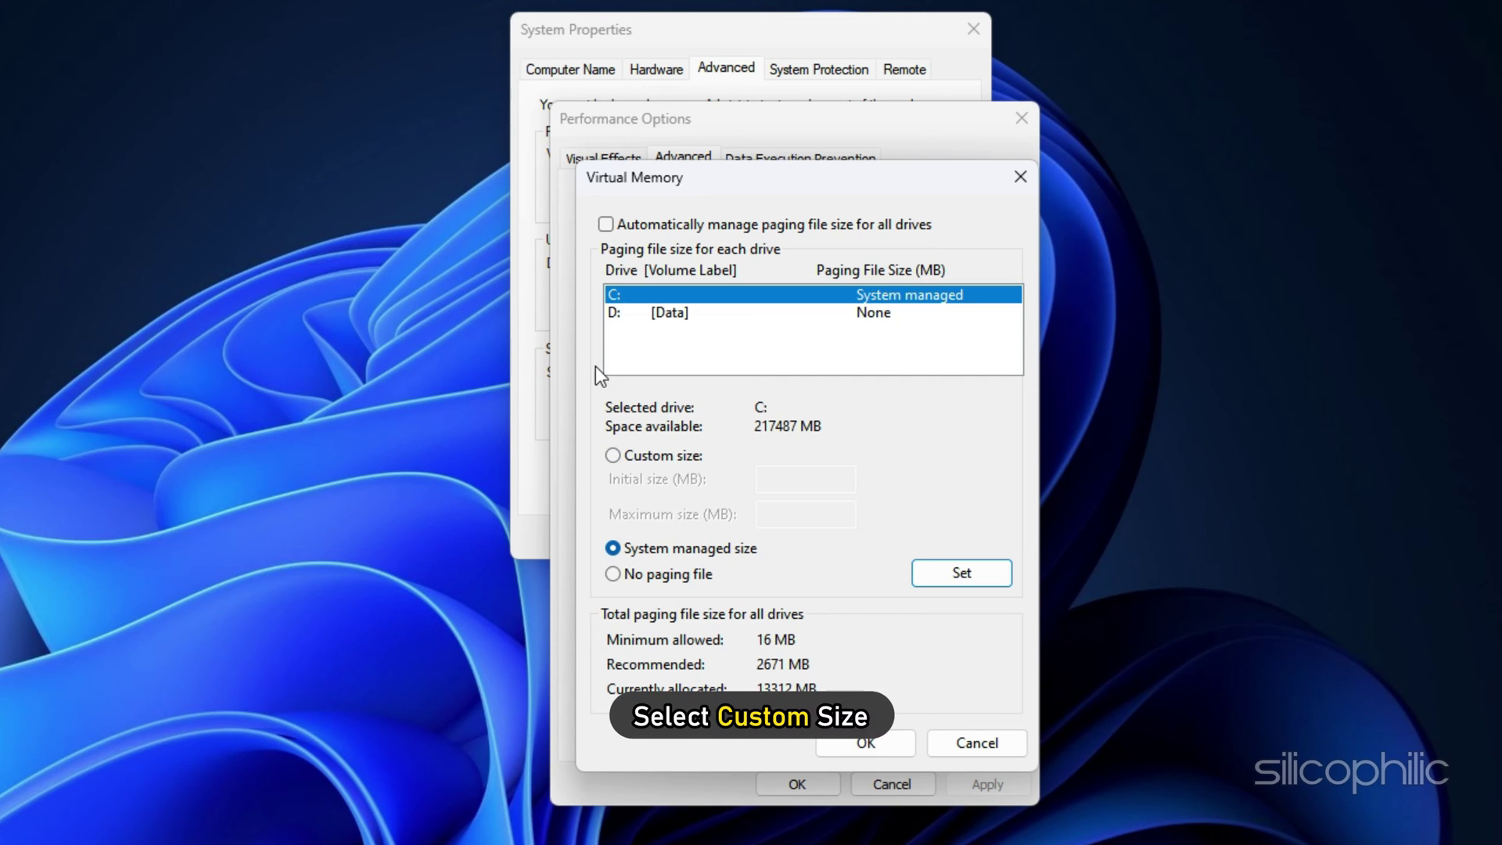
left_click(614, 455)
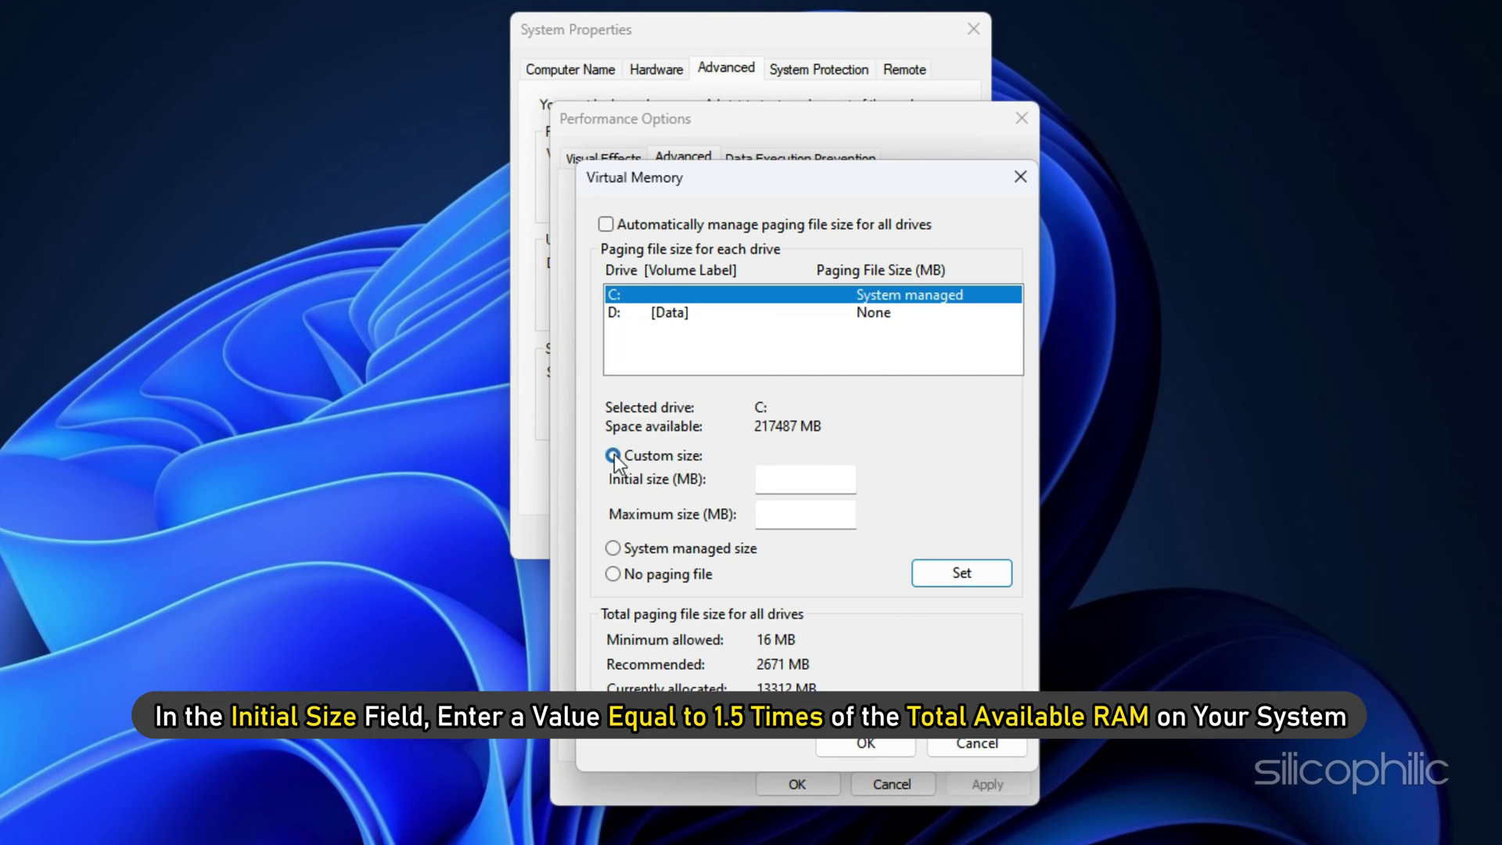
left_click(781, 489)
type("24575")
left_click(793, 515)
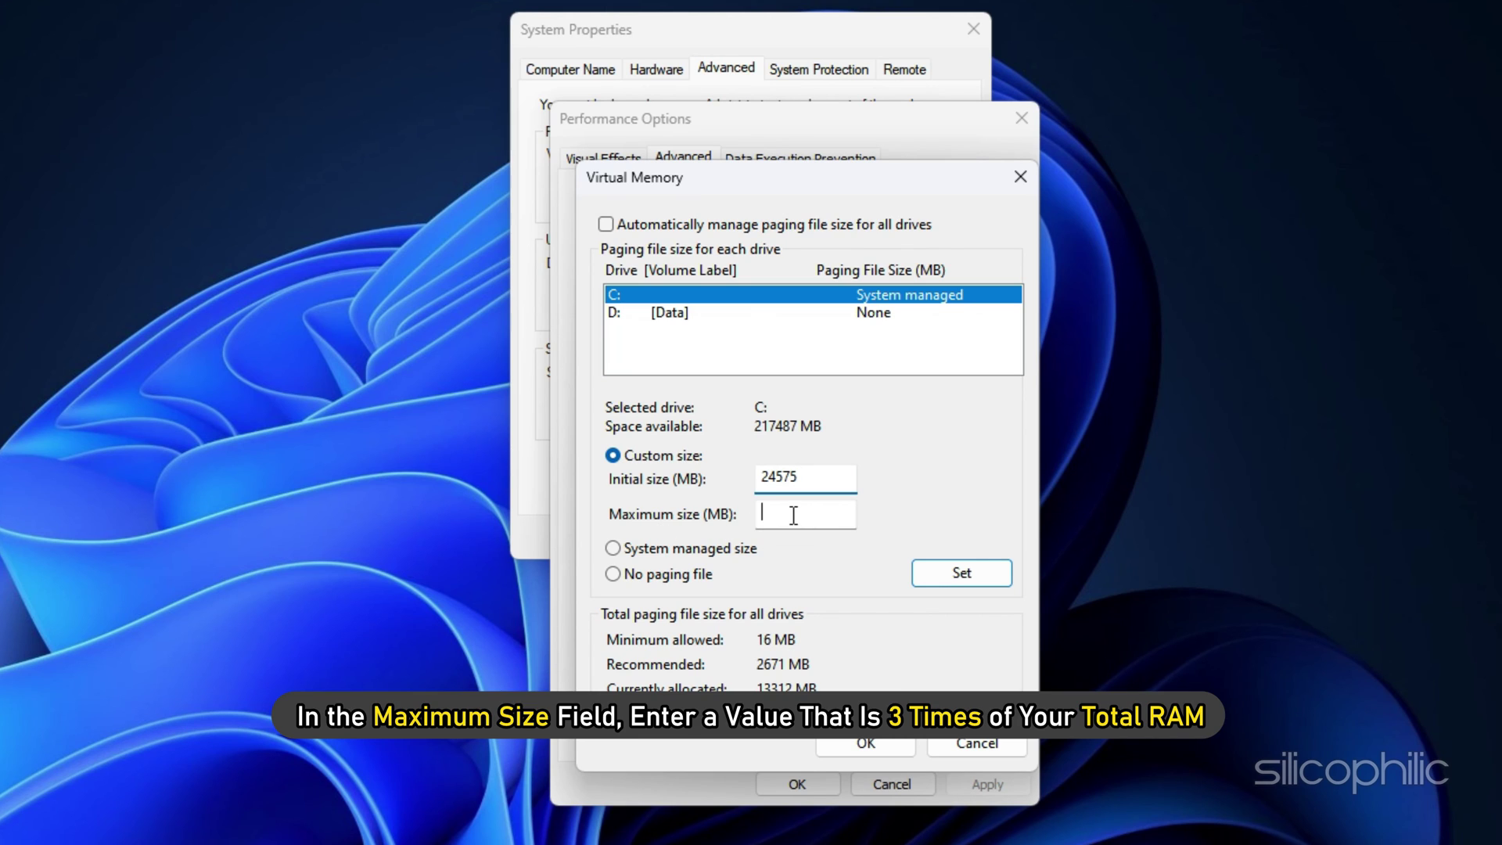
type("49152")
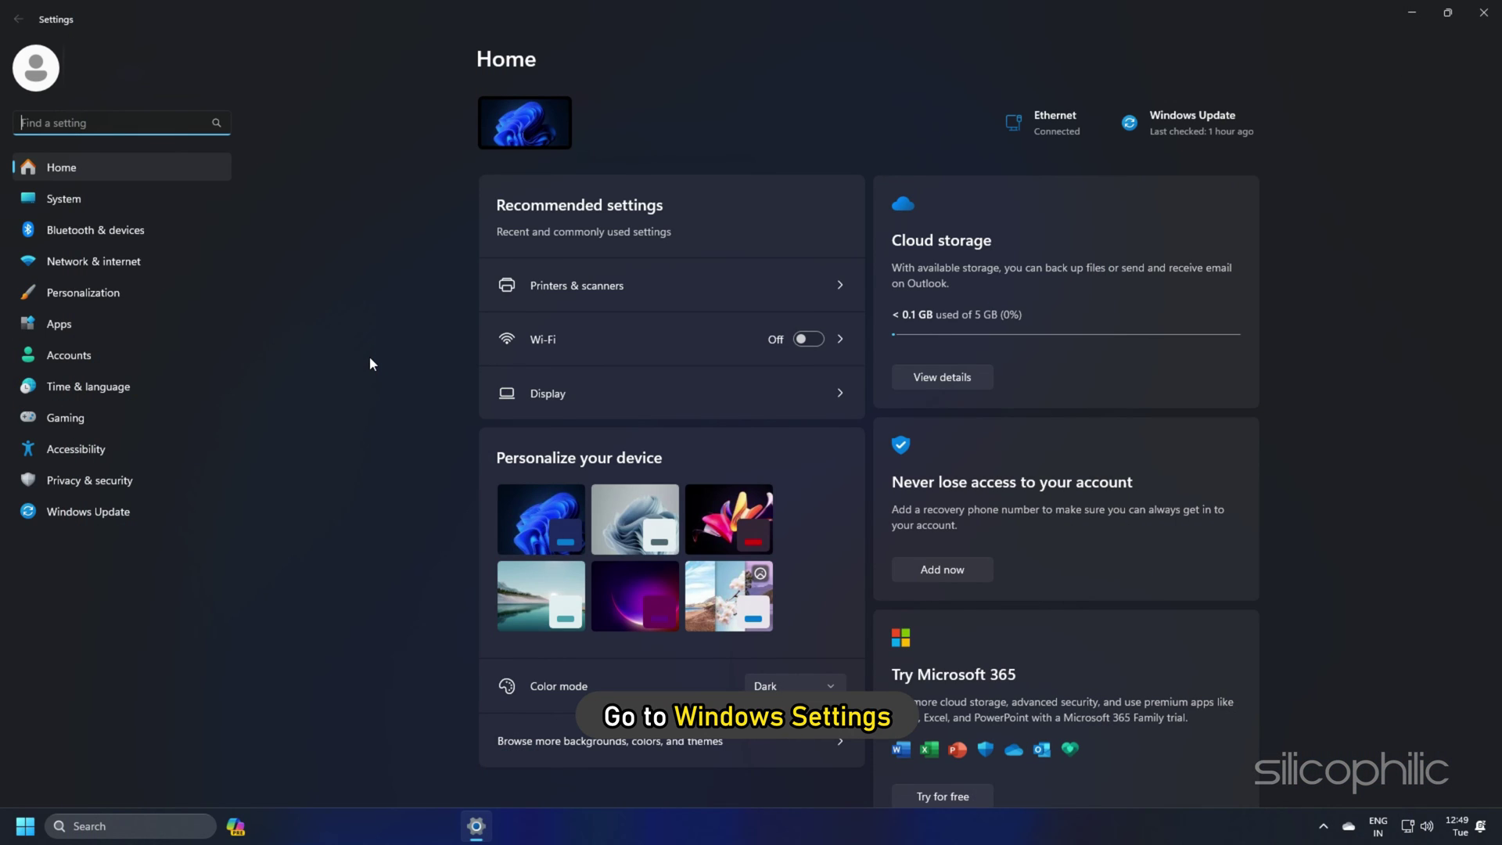
Open Settings' System About page, then Set C: to 24575–49152 MB and OK both dialogs.
left_click(64, 198)
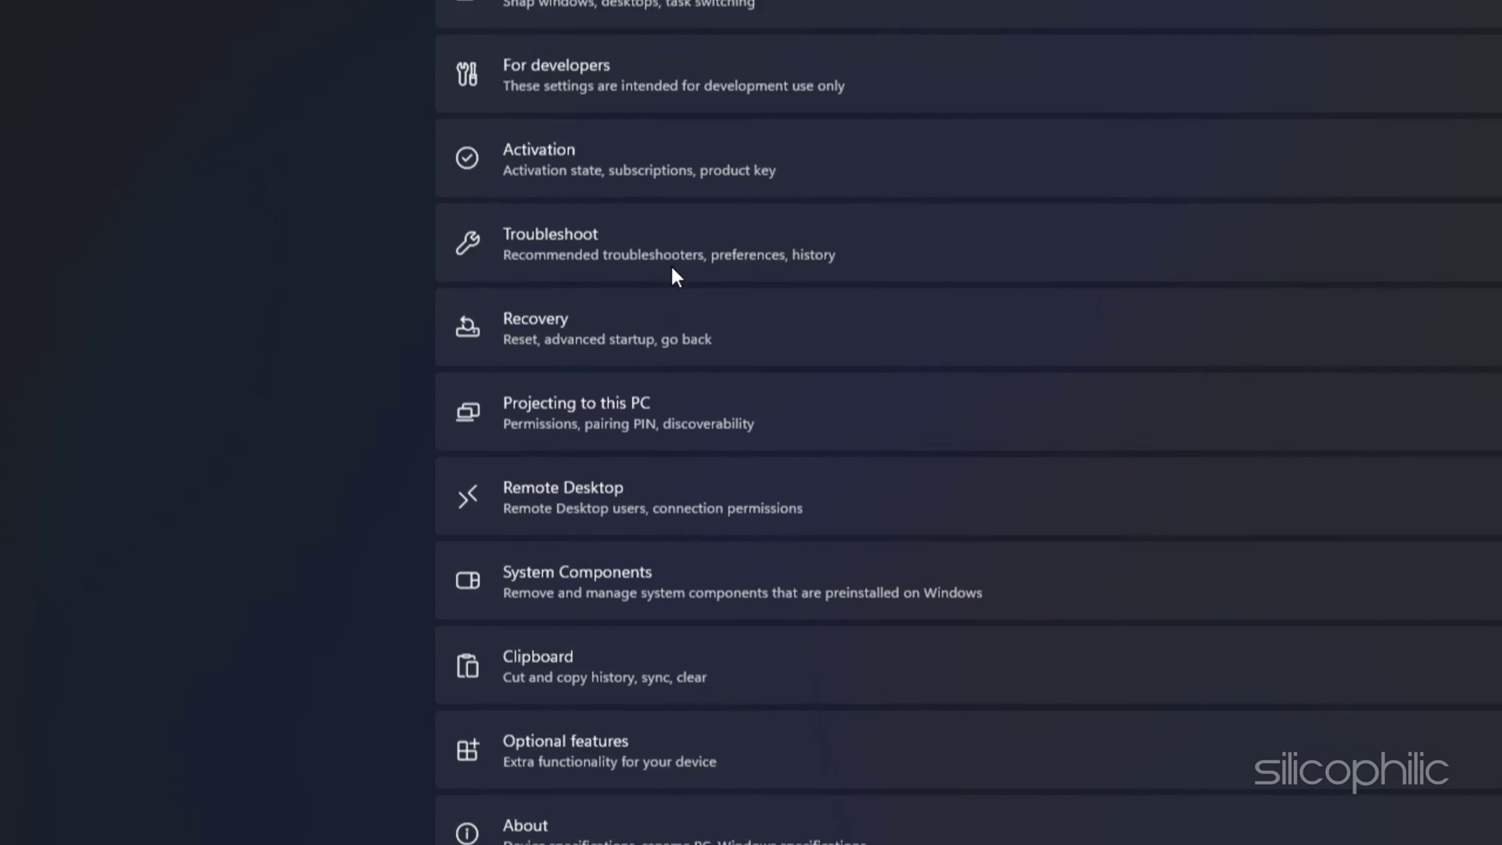
left_click(540, 829)
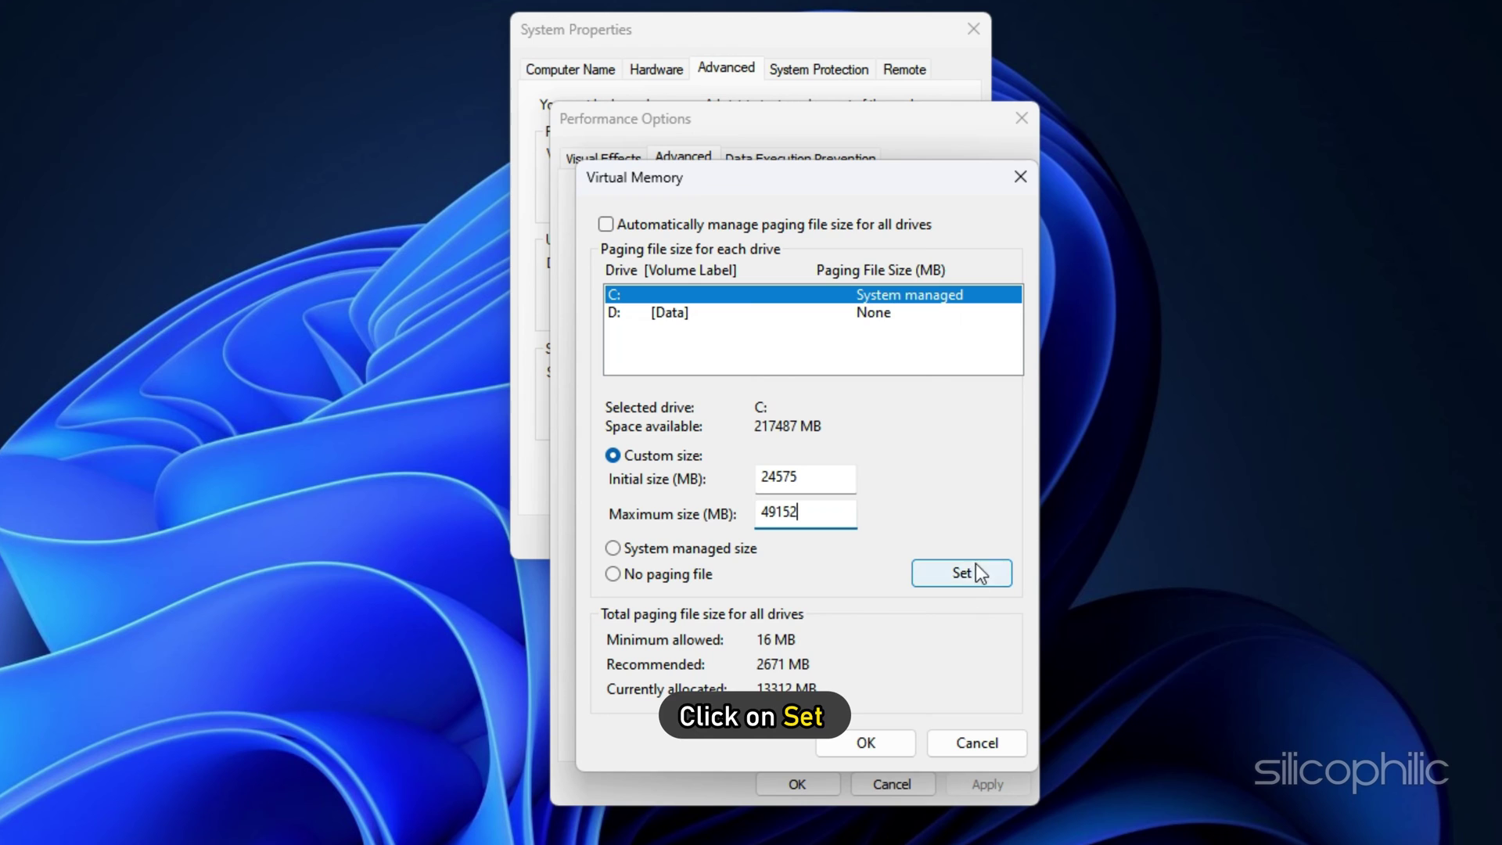
left_click(967, 574)
left_click(866, 743)
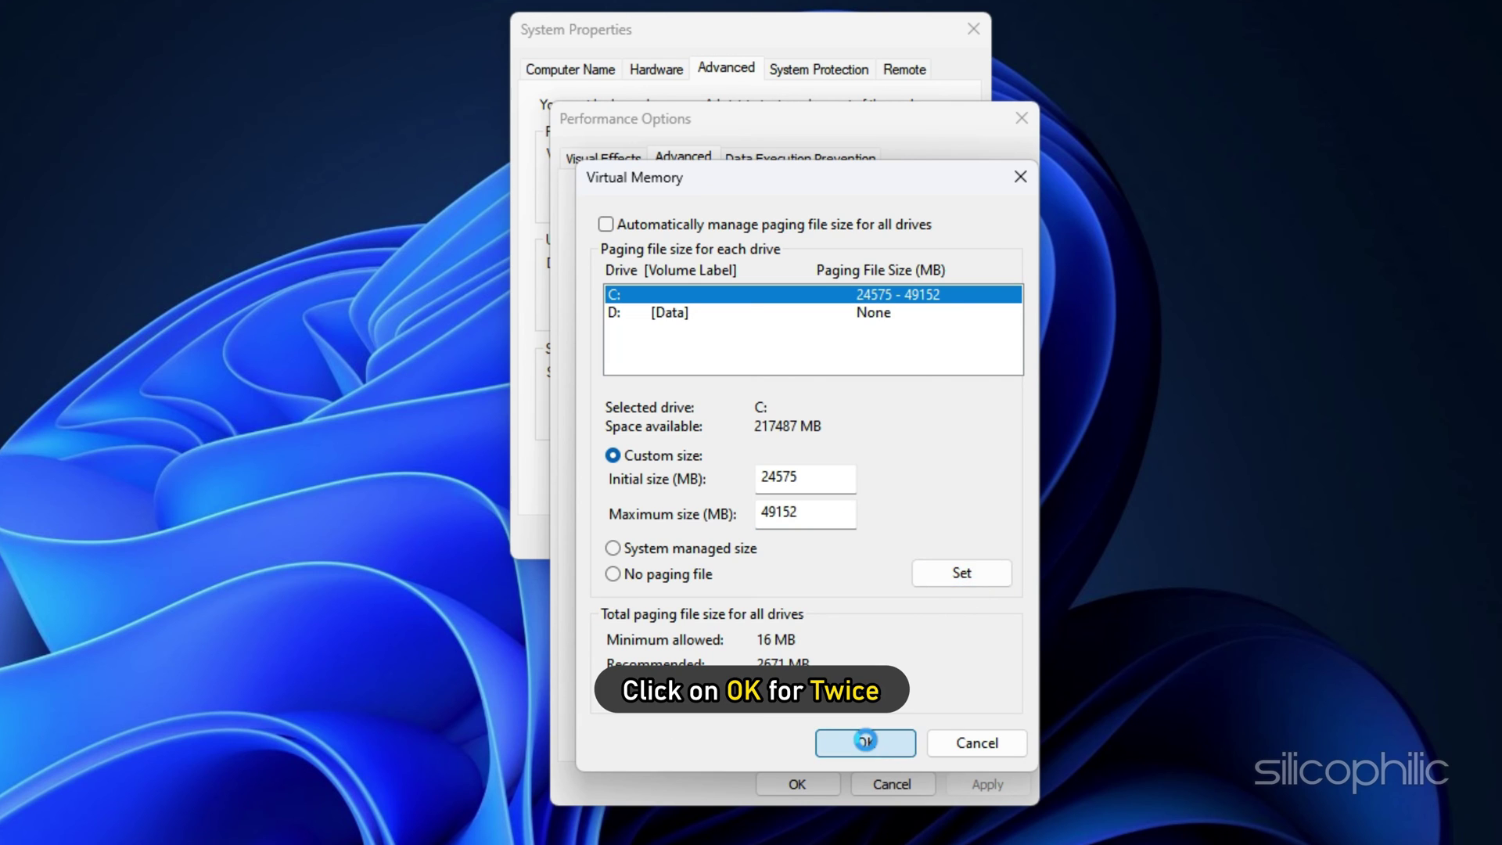
left_click(818, 789)
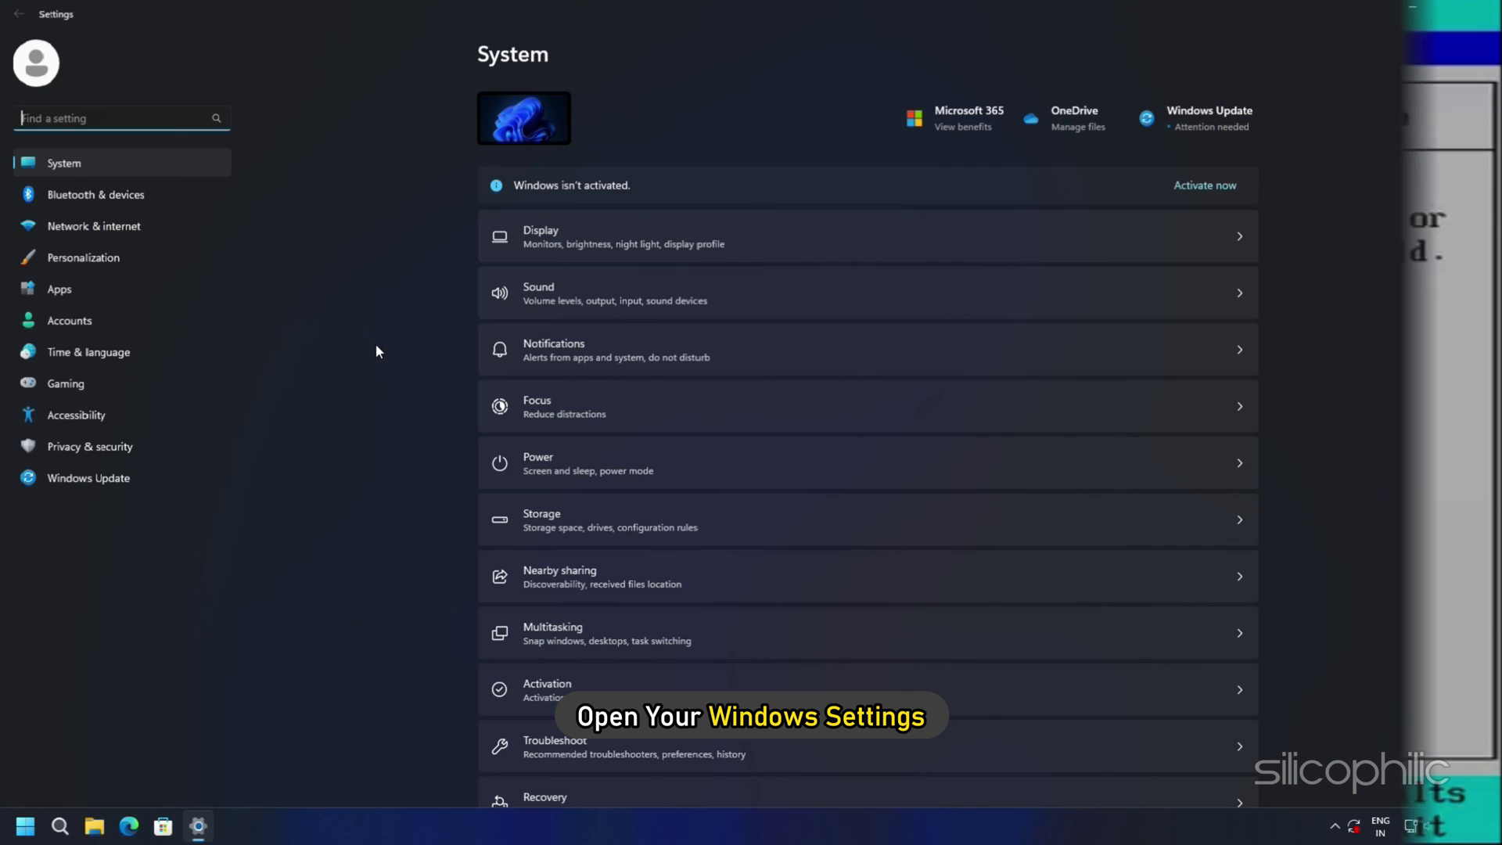
Restart from Recovery's Advanced startup into the UEFI Firmware Settings via Troubleshoot > Advanced options.
scroll(378, 344, "down", 3)
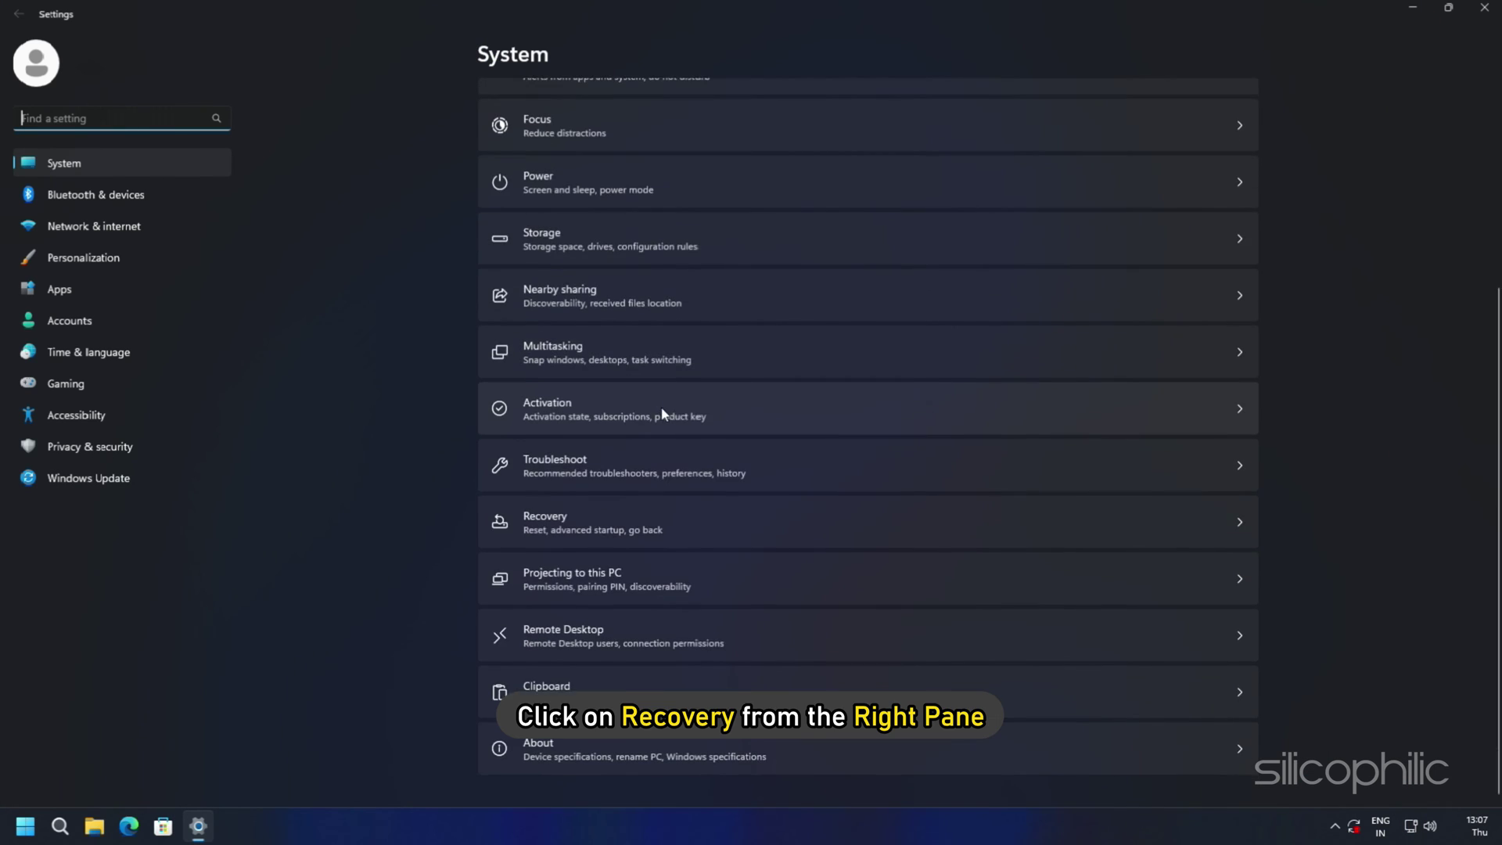
left_click(458, 417)
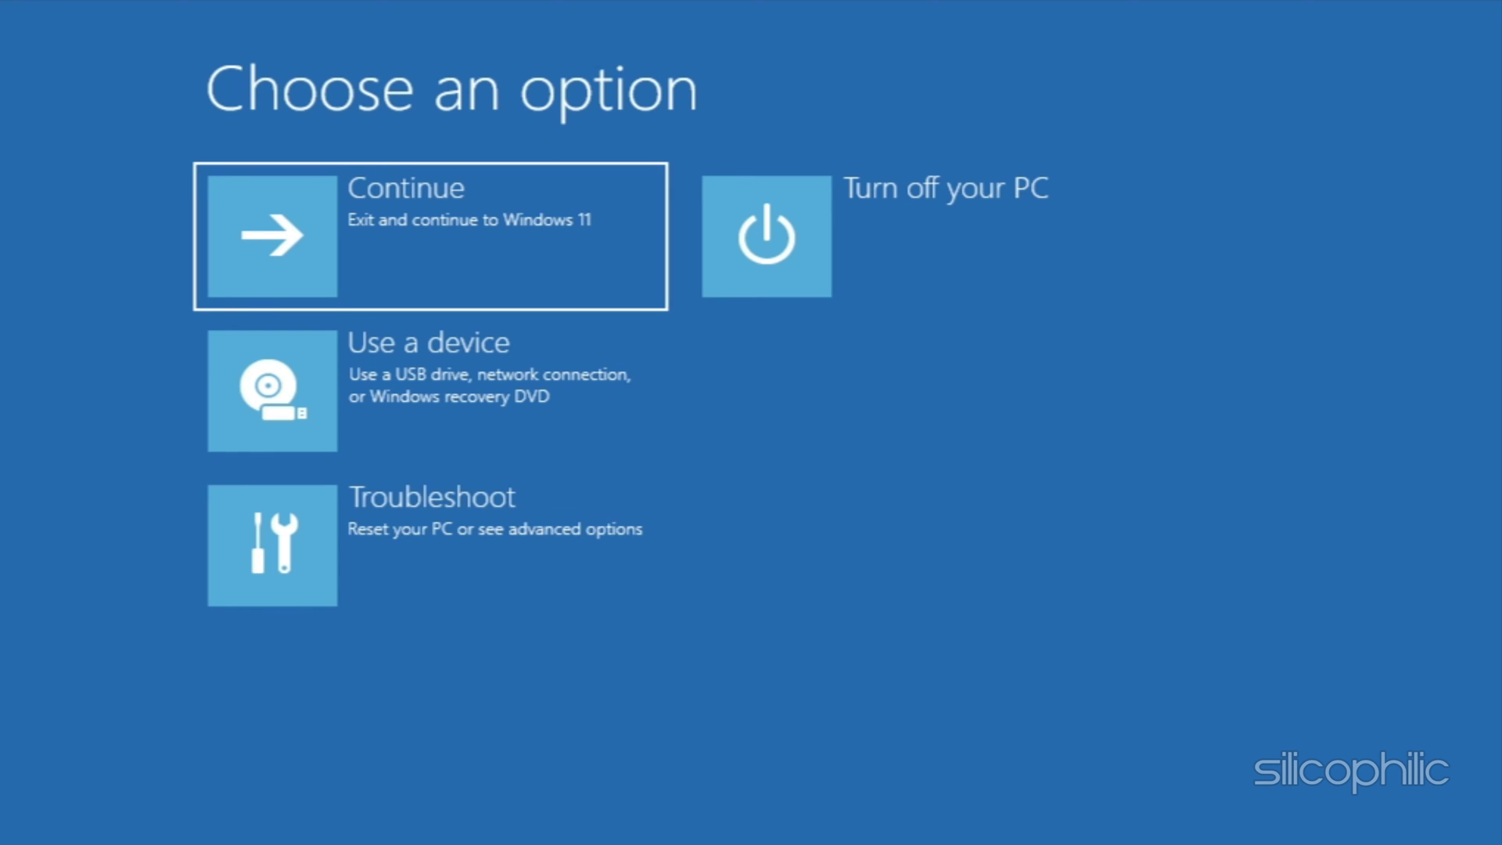
left_click(269, 544)
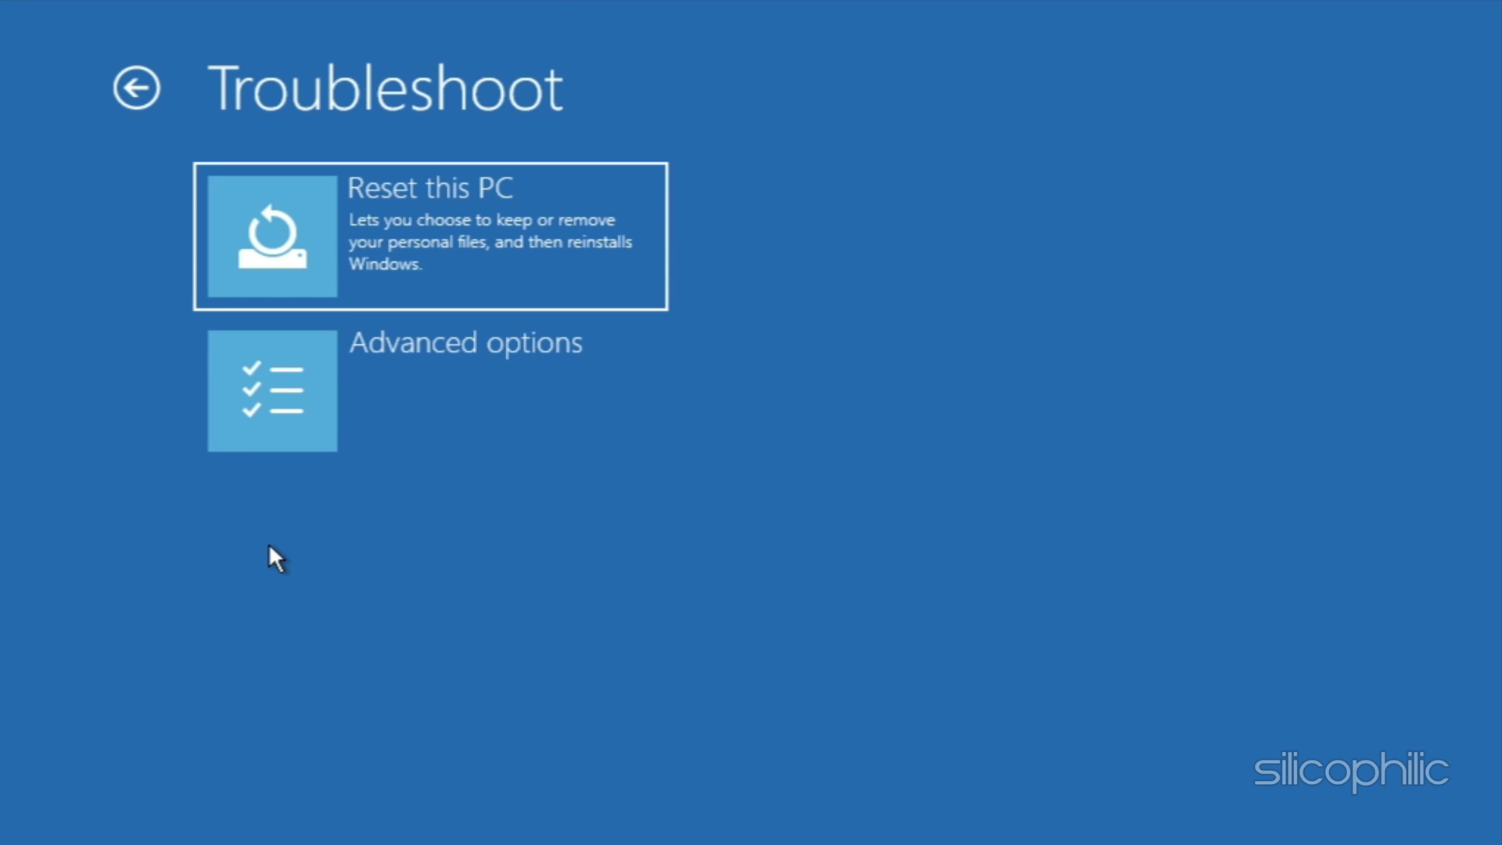
left_click(294, 391)
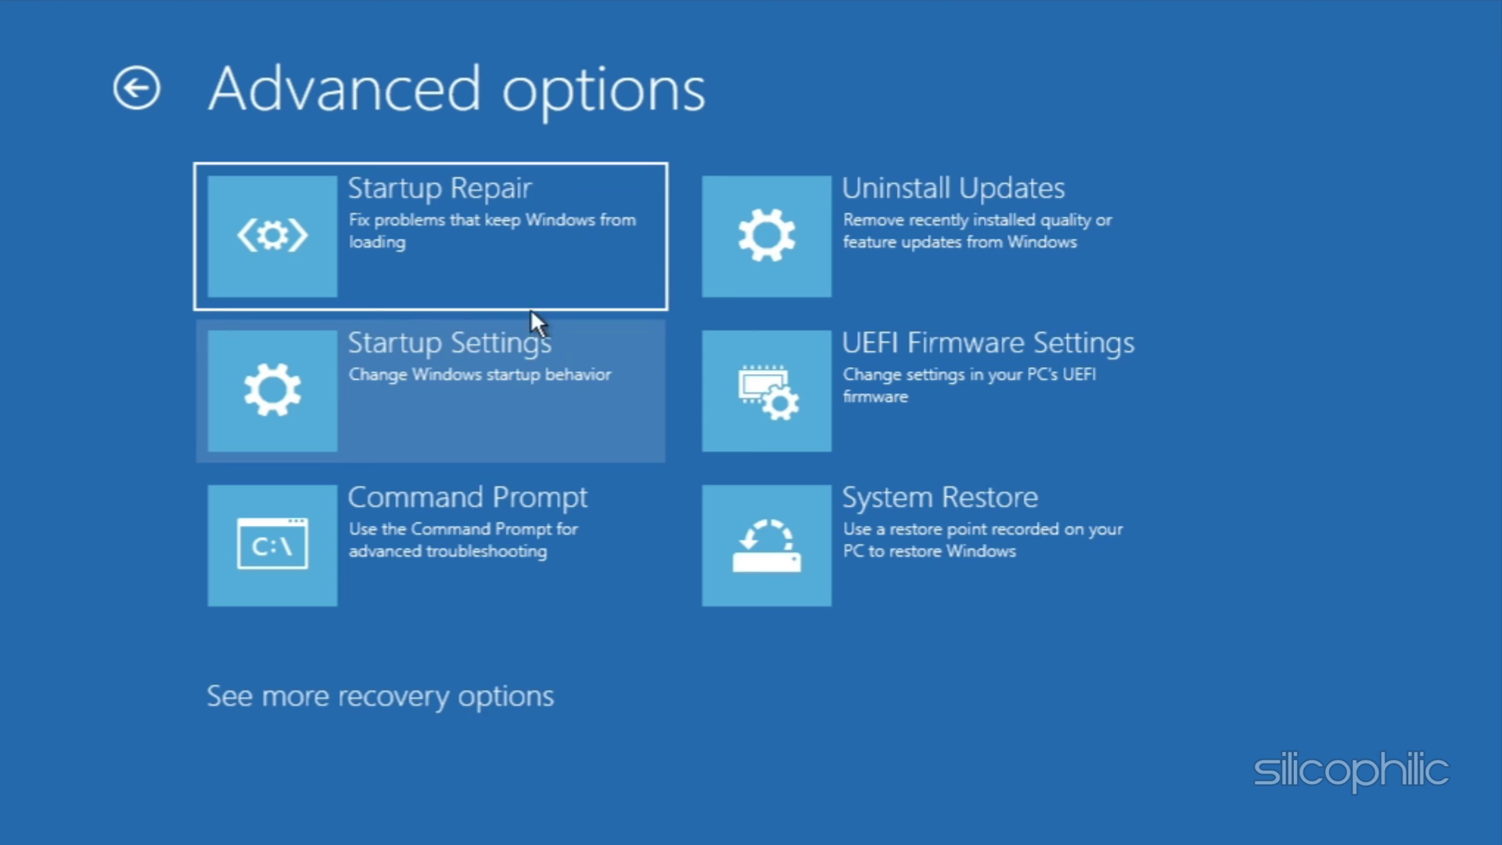
left_click(912, 360)
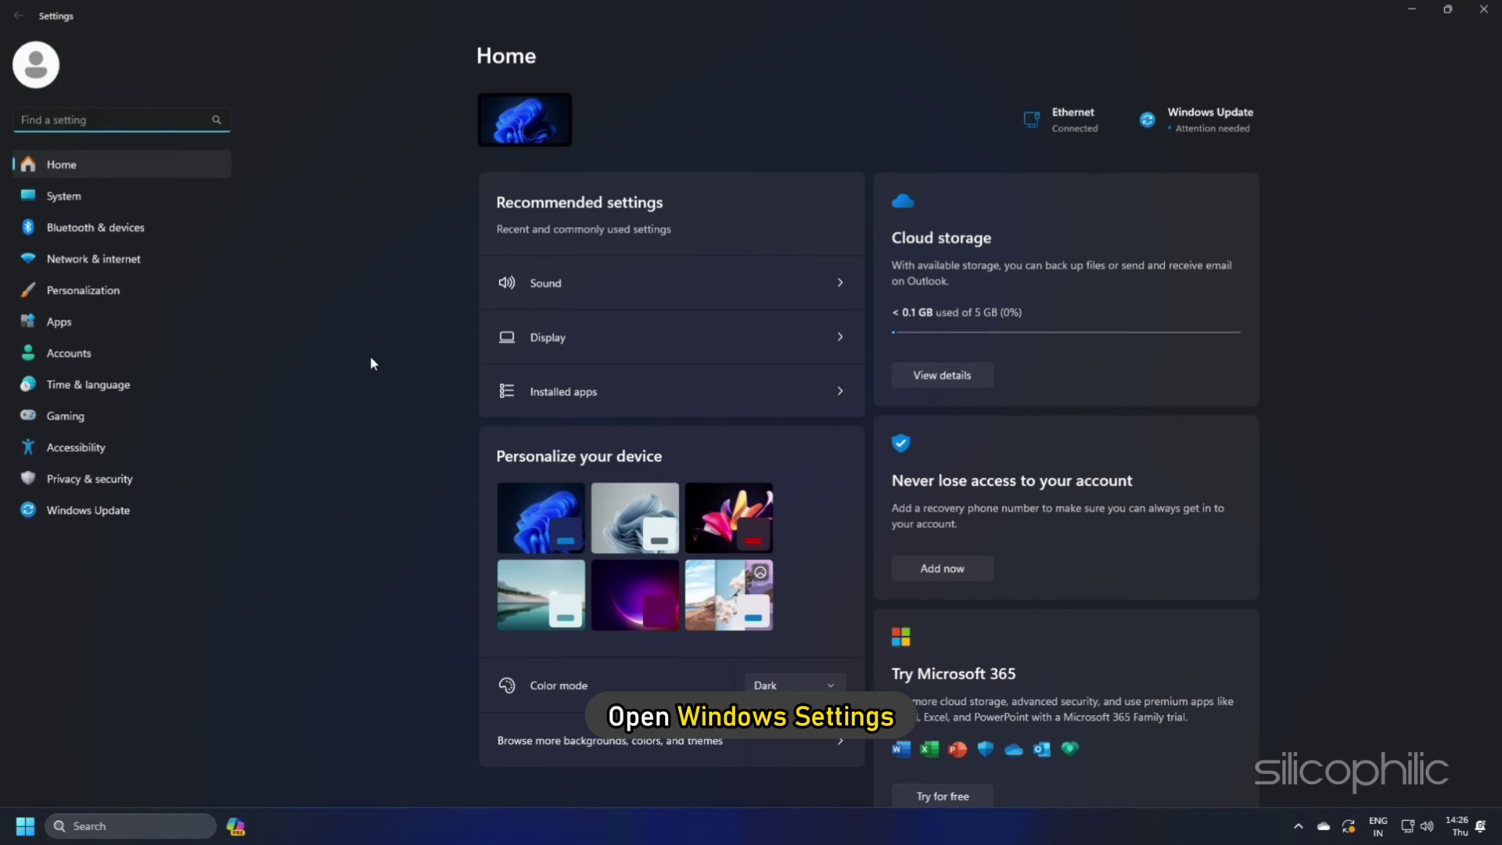
Change the display resolution from 1920 × 1080 to 1680 × 1050 and keep the change.
left_click(61, 197)
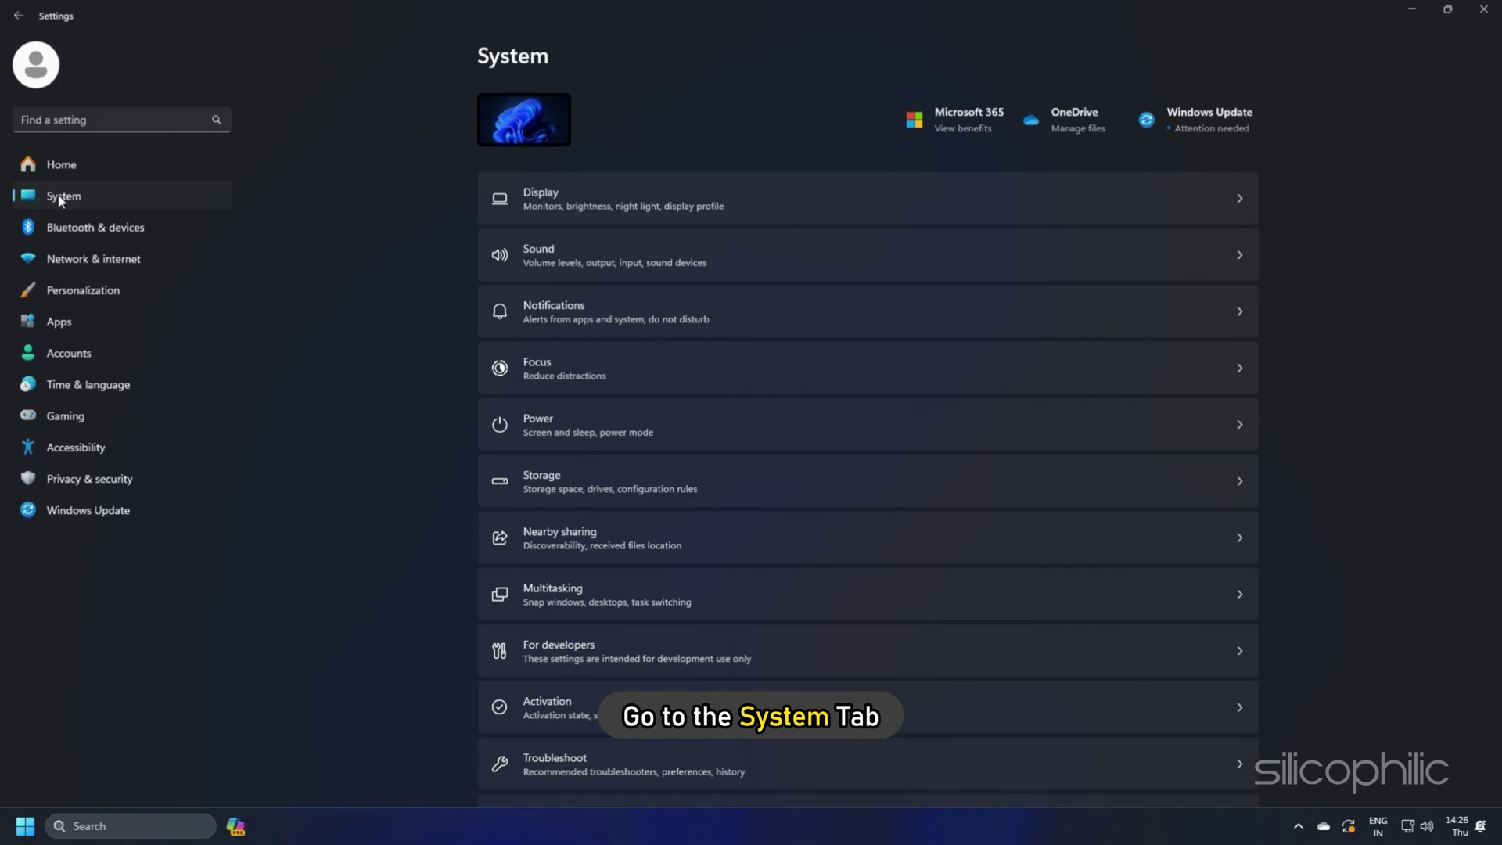
left_click(262, 227)
scroll(260, 86, "down", 5)
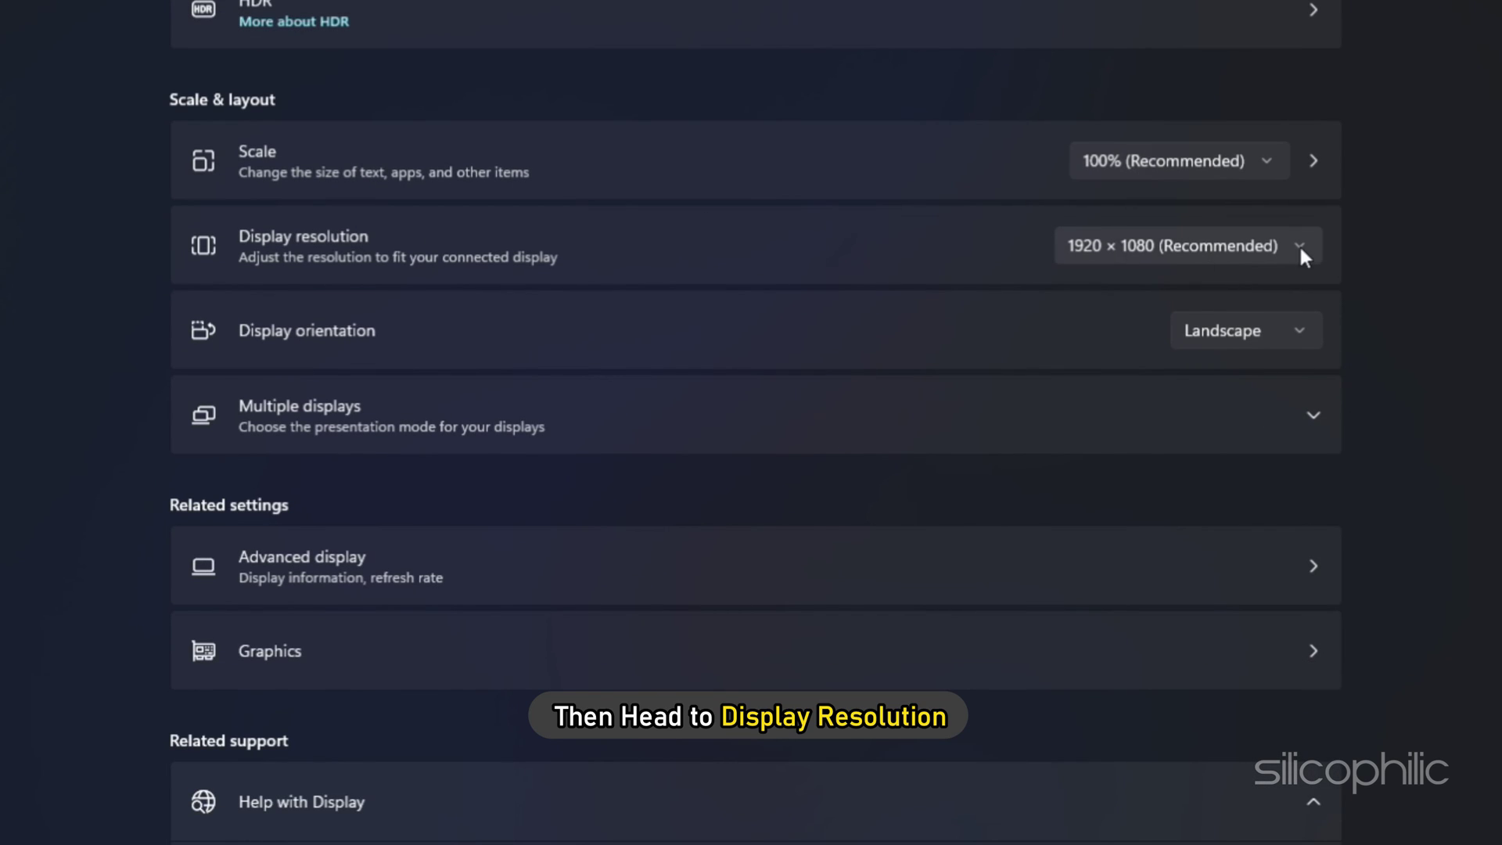
left_click(1298, 247)
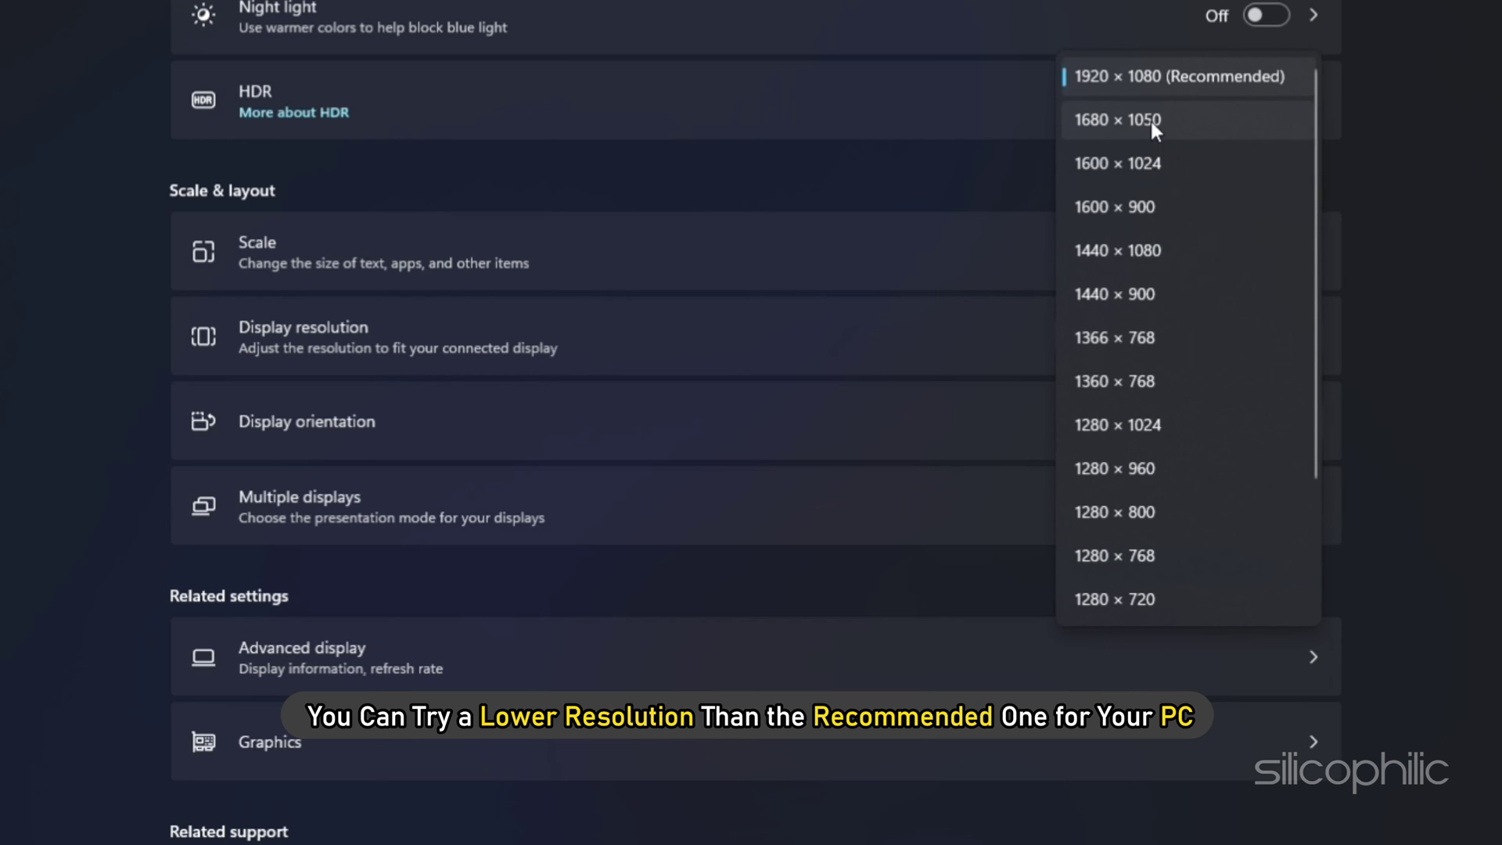
left_click(1140, 119)
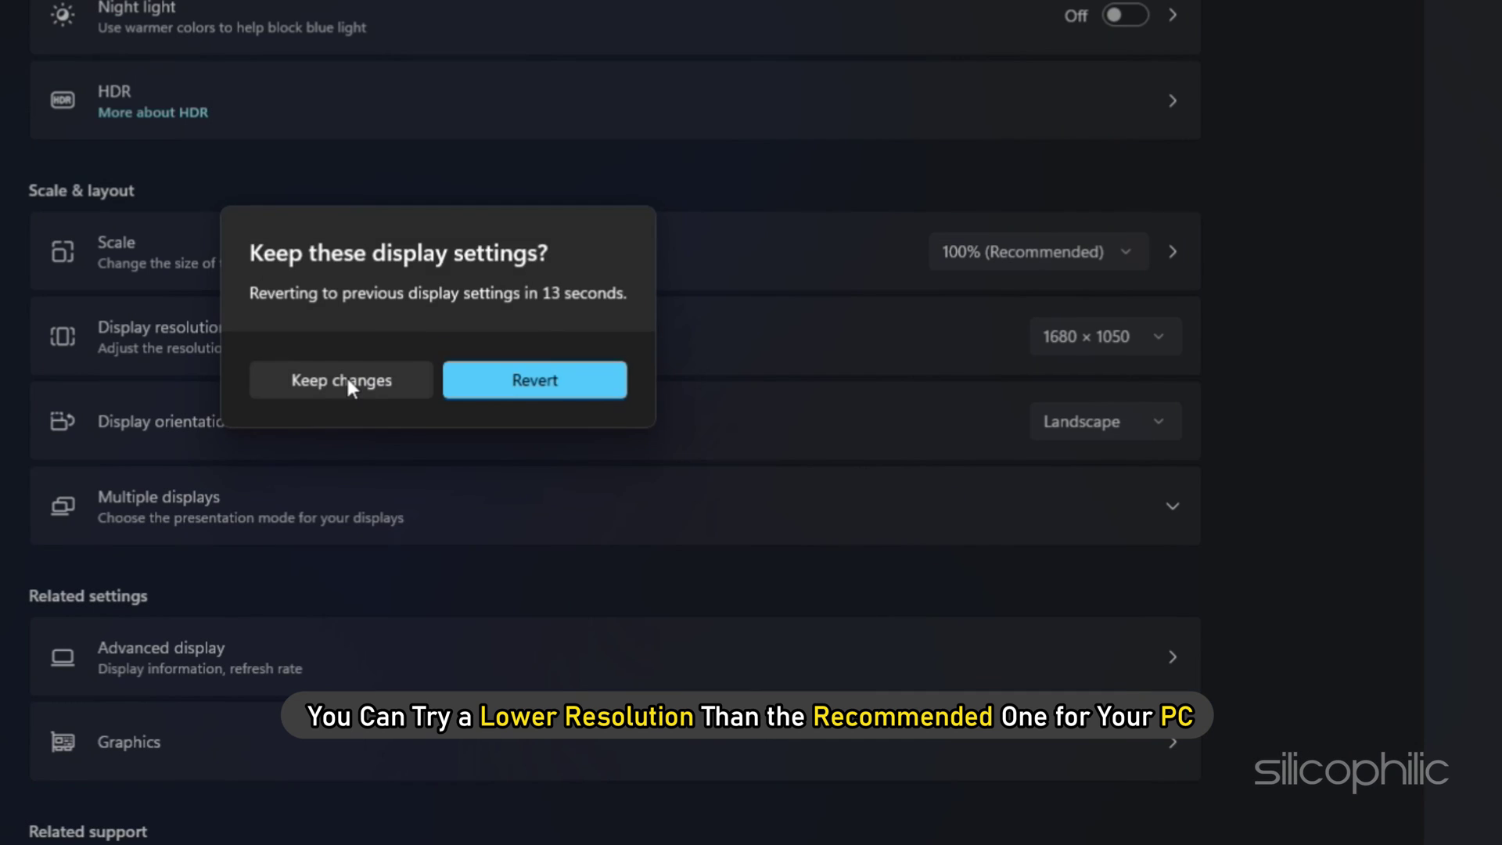
left_click(348, 382)
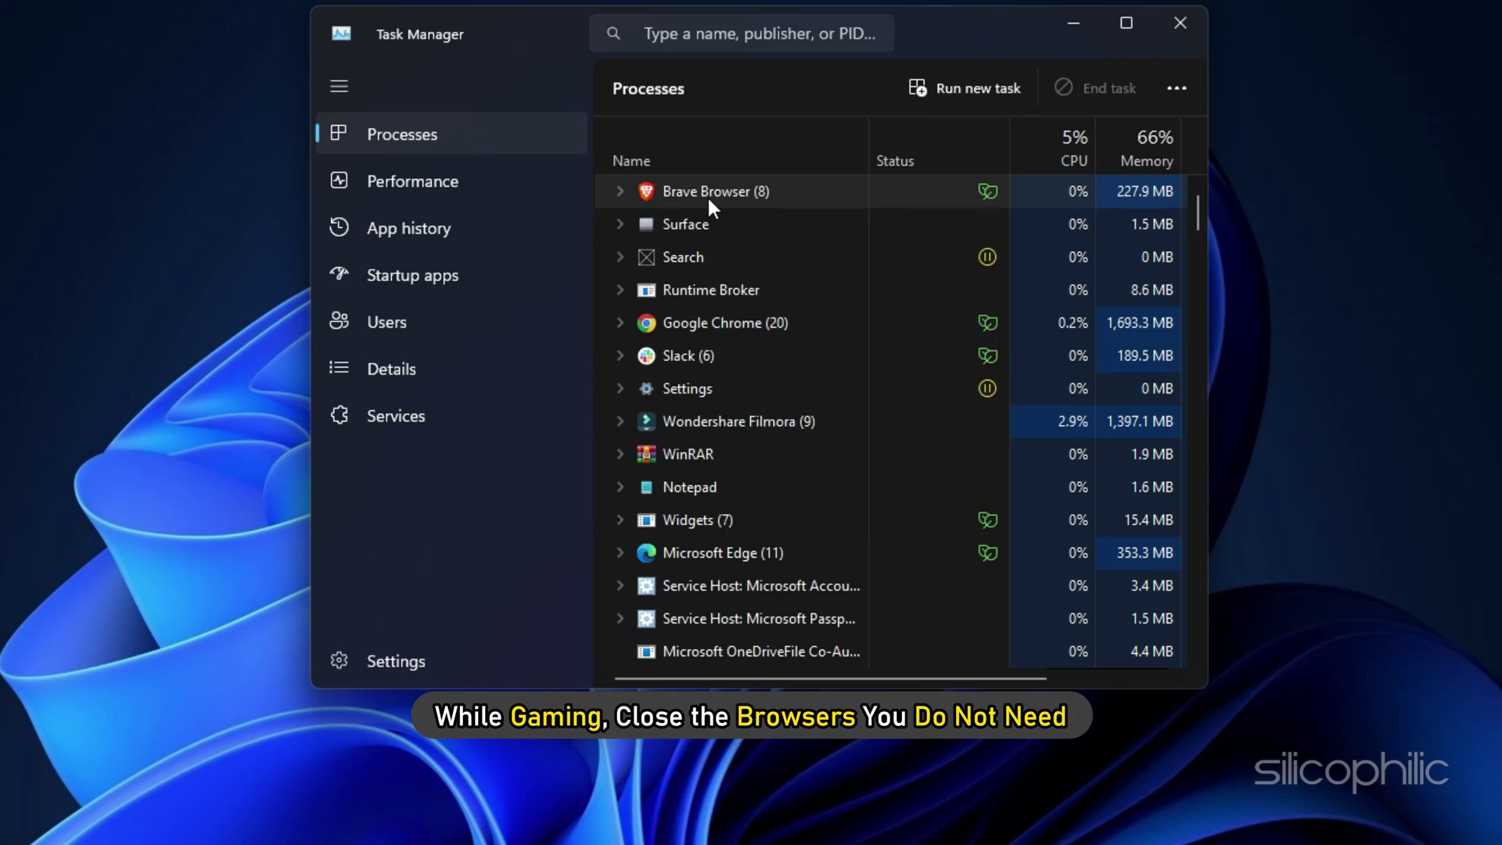
End the Brave Browser process from its right-click menu in Task Manager's Processes list.
right_click(707, 195)
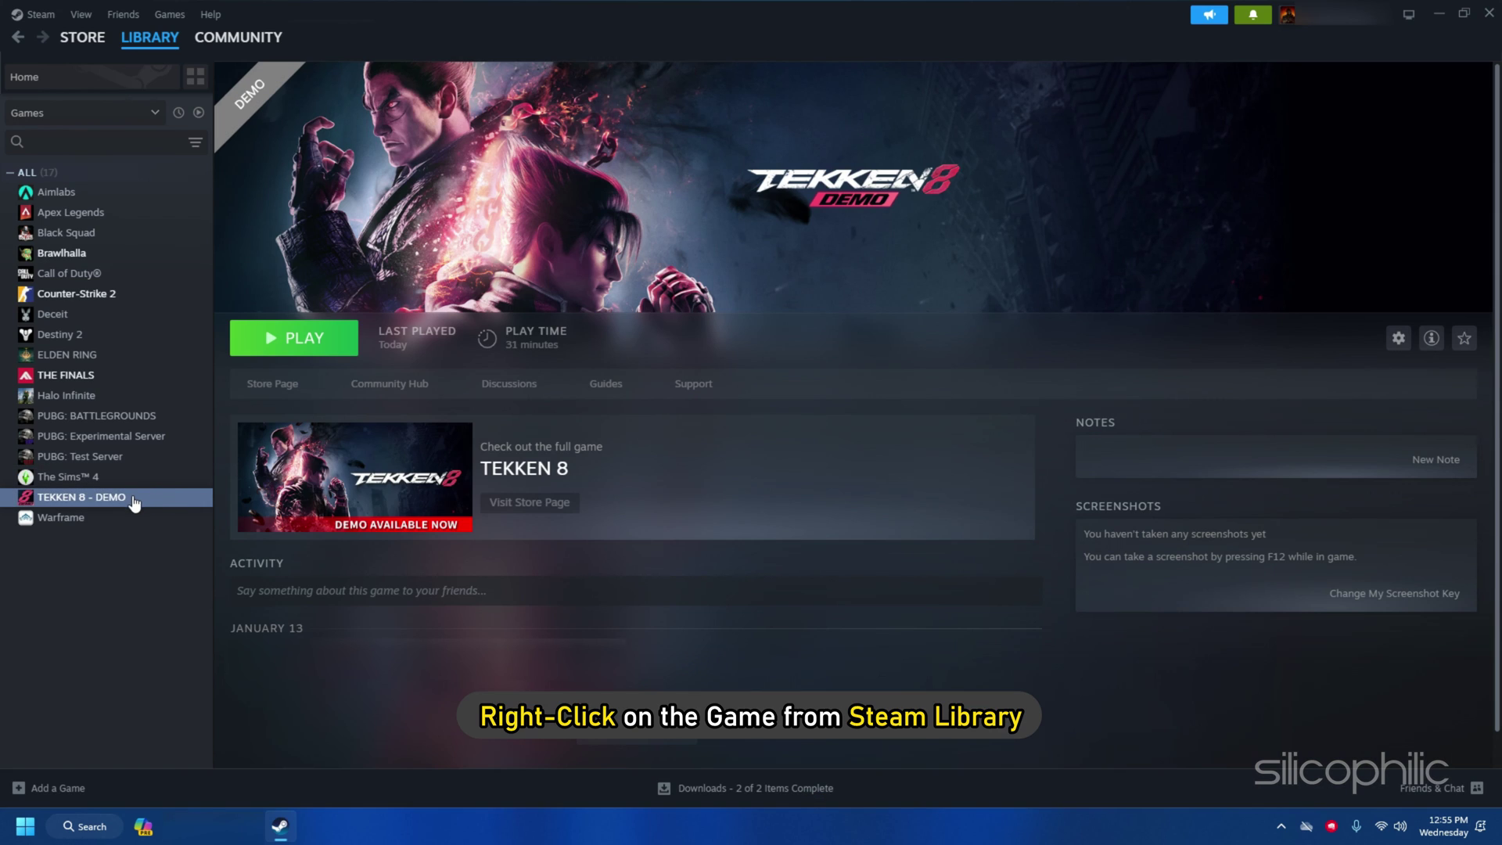
Uninstall TEKKEN 8 - DEMO through its Manage menu in the Steam library.
right_click(133, 499)
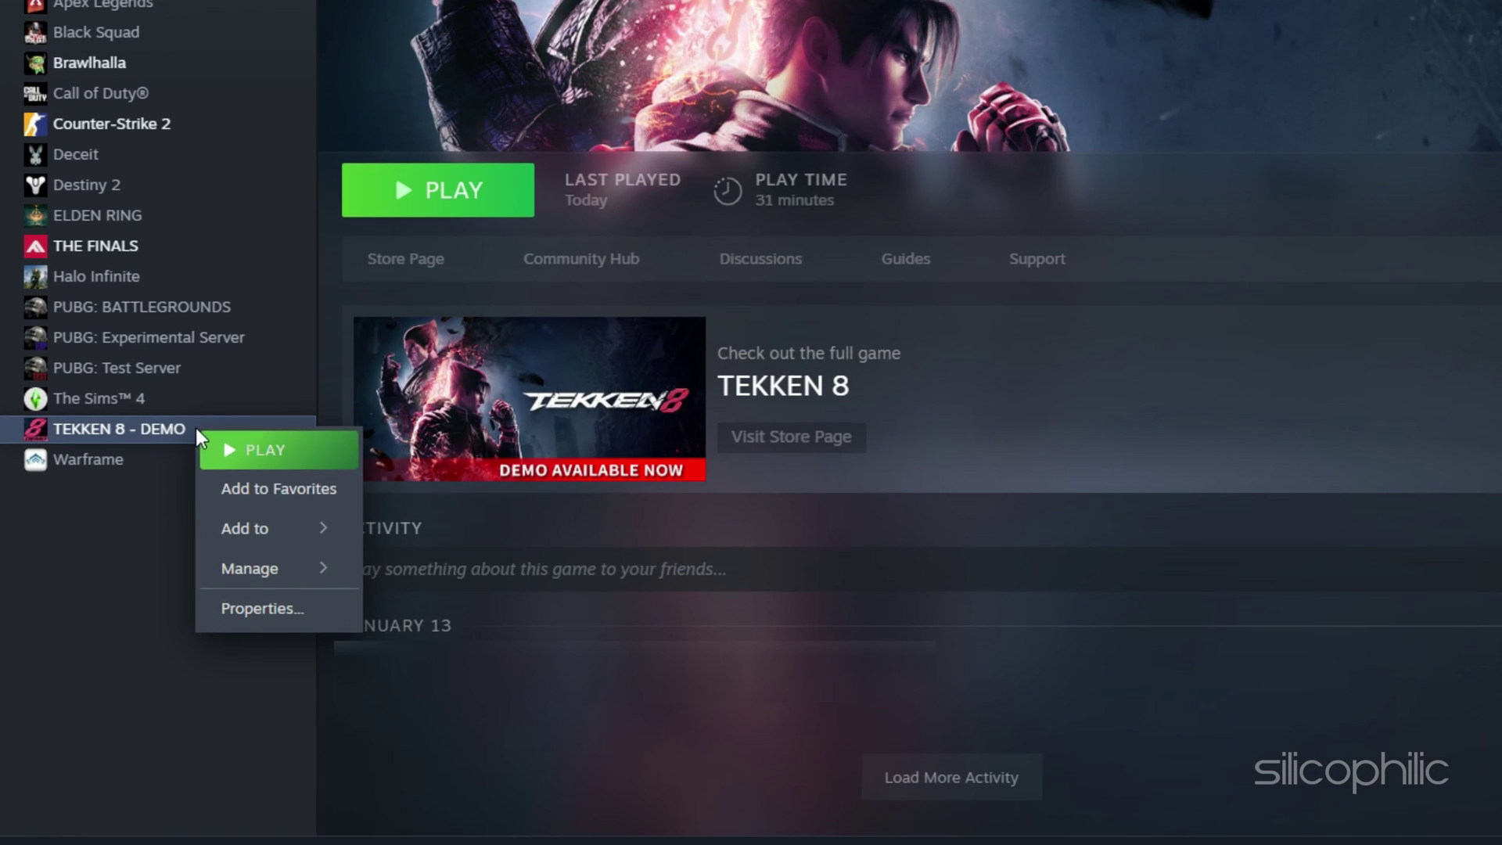
mouse_move(192, 593)
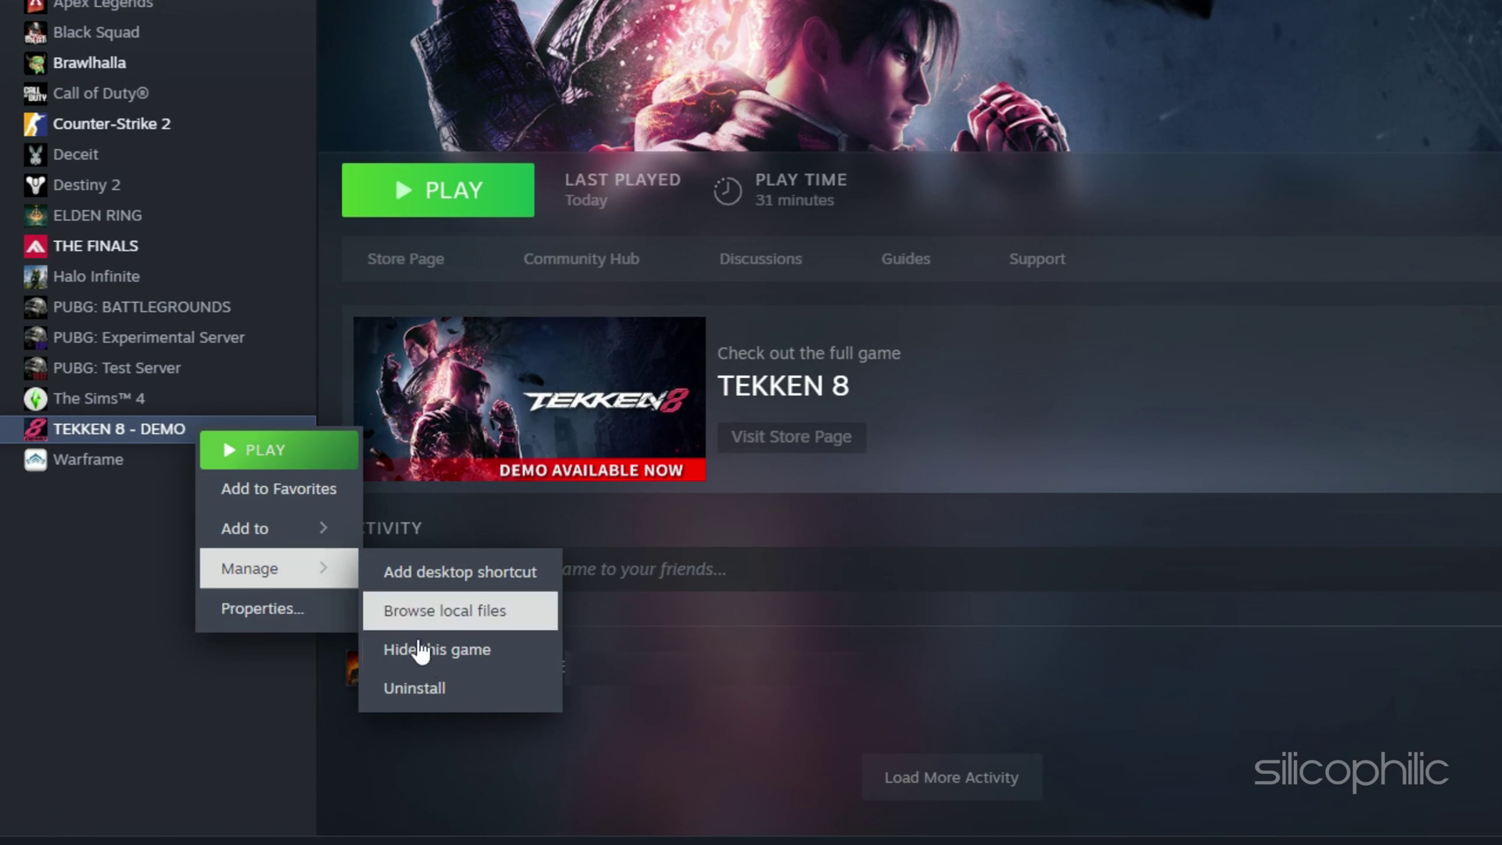
left_click(472, 698)
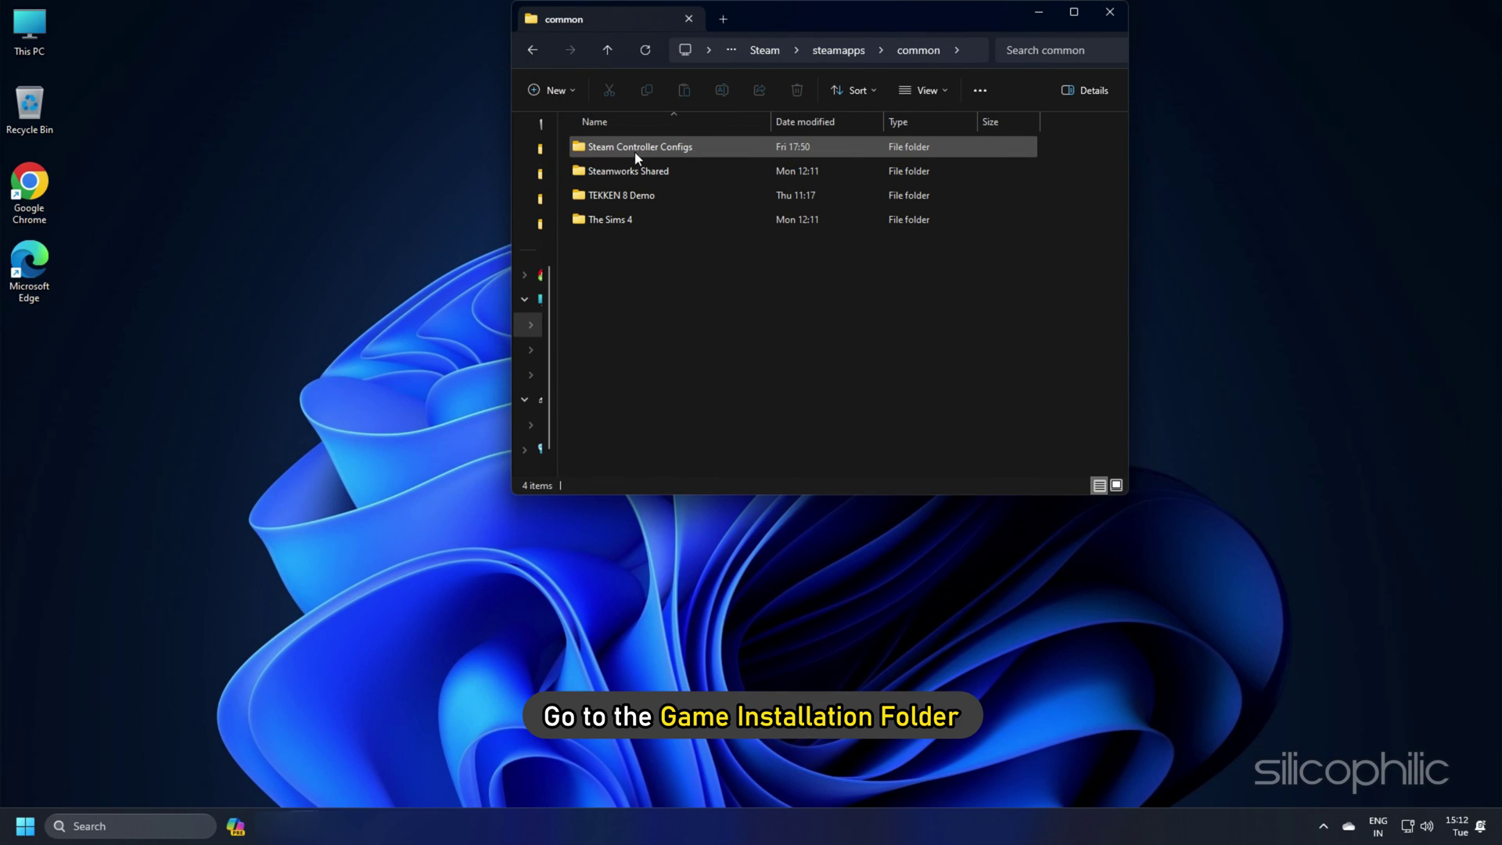
Delete the leftover TEKKEN 8 Demo folder in steamapps\common, then start reinstalling the demo.
left_click(618, 195)
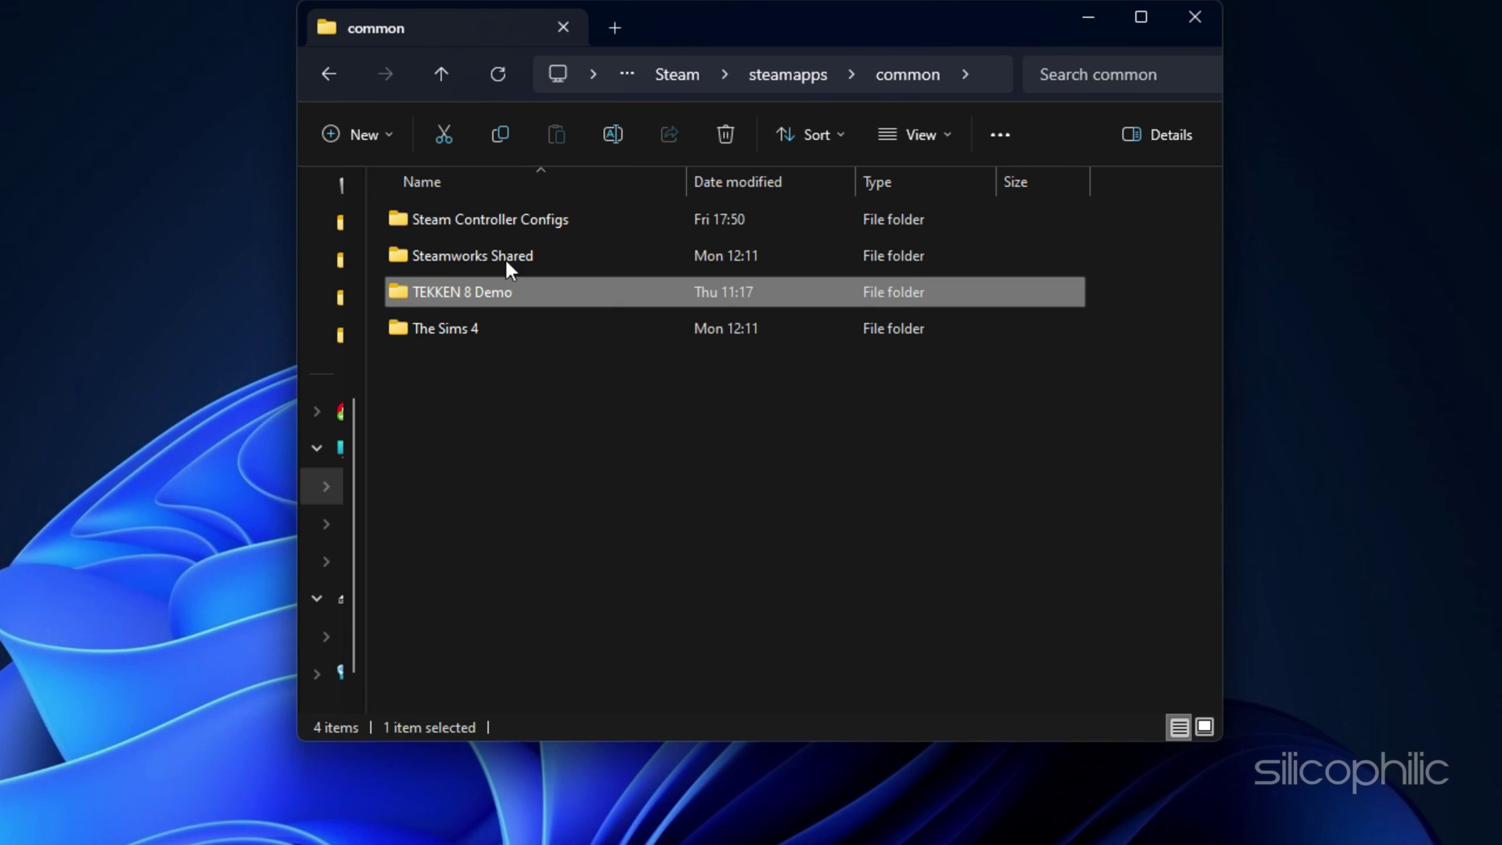
left_click(796, 90)
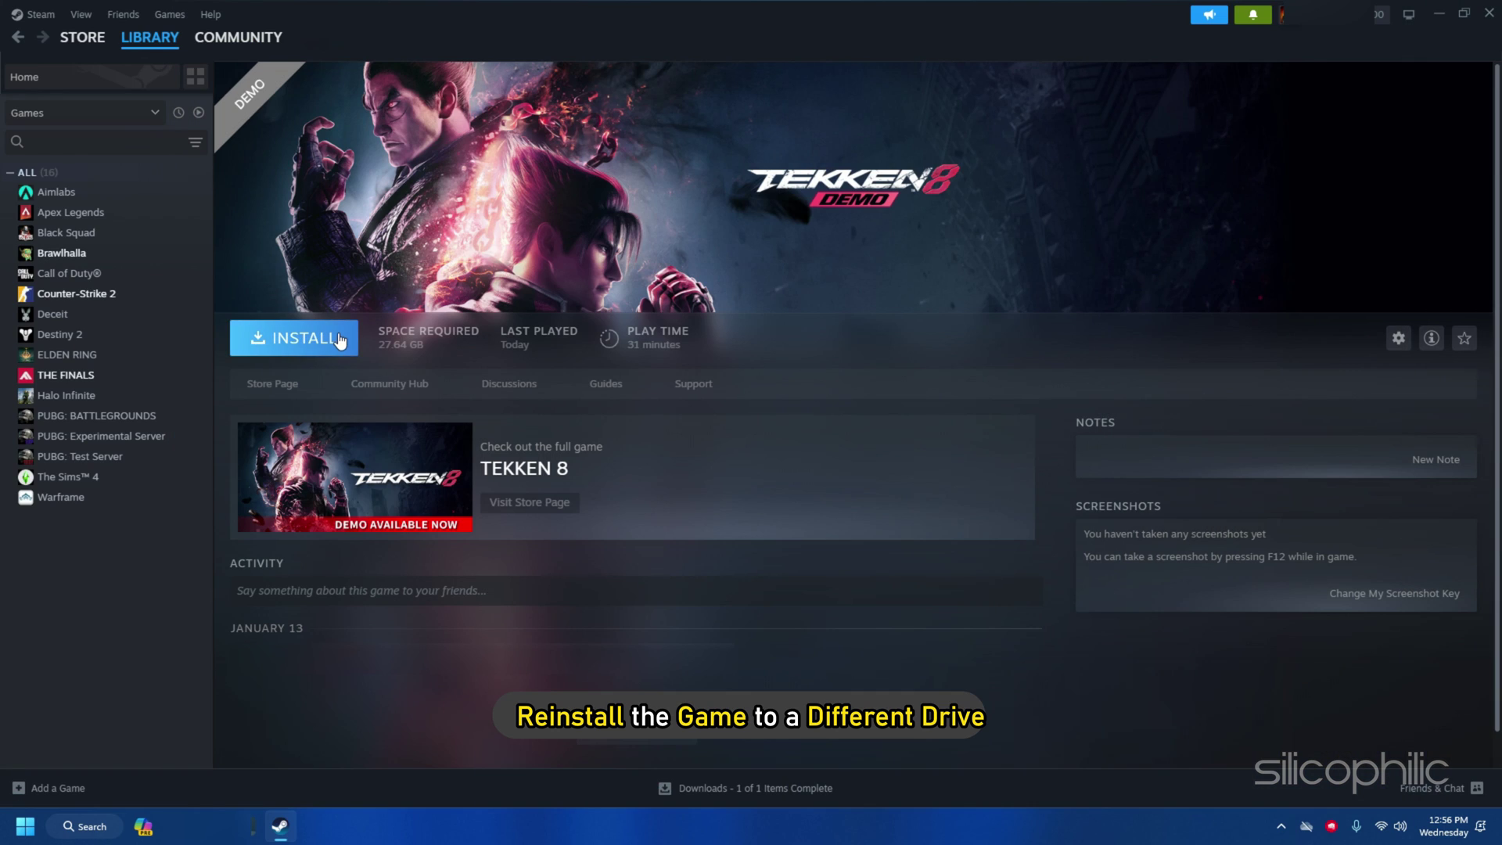
left_click(338, 338)
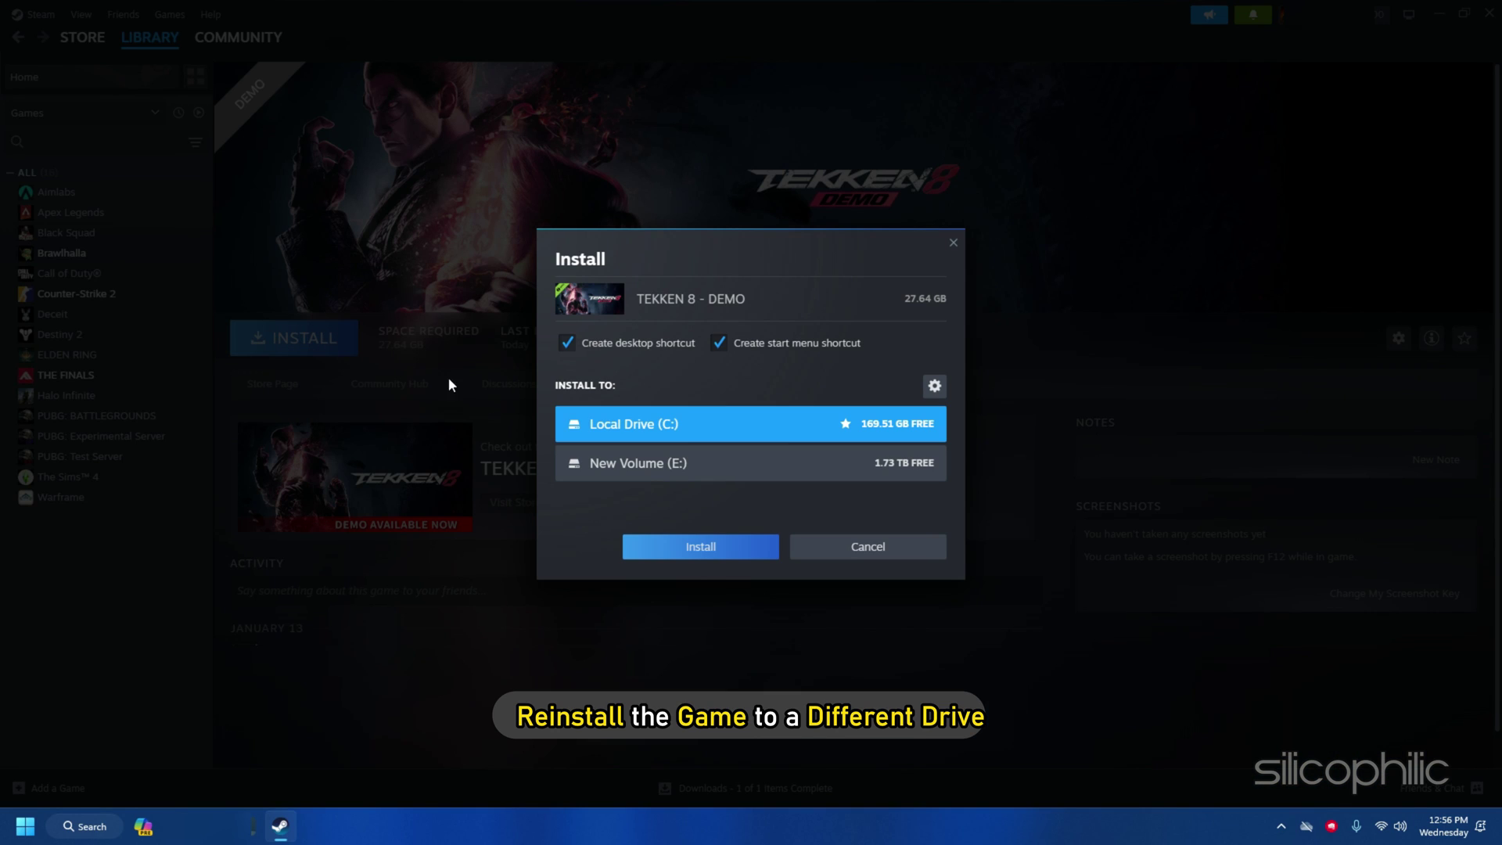
left_click(740, 548)
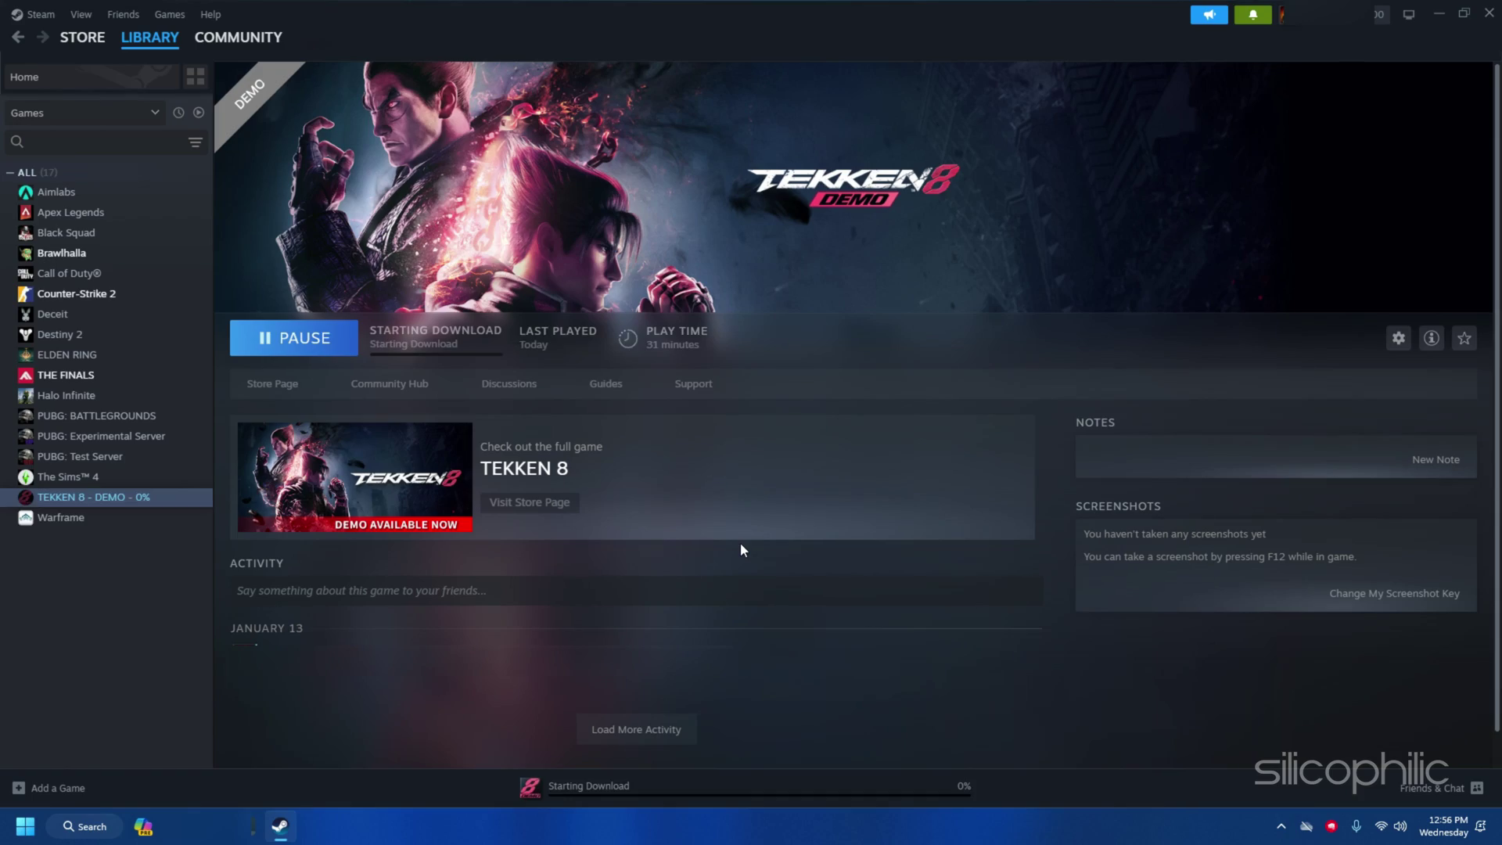